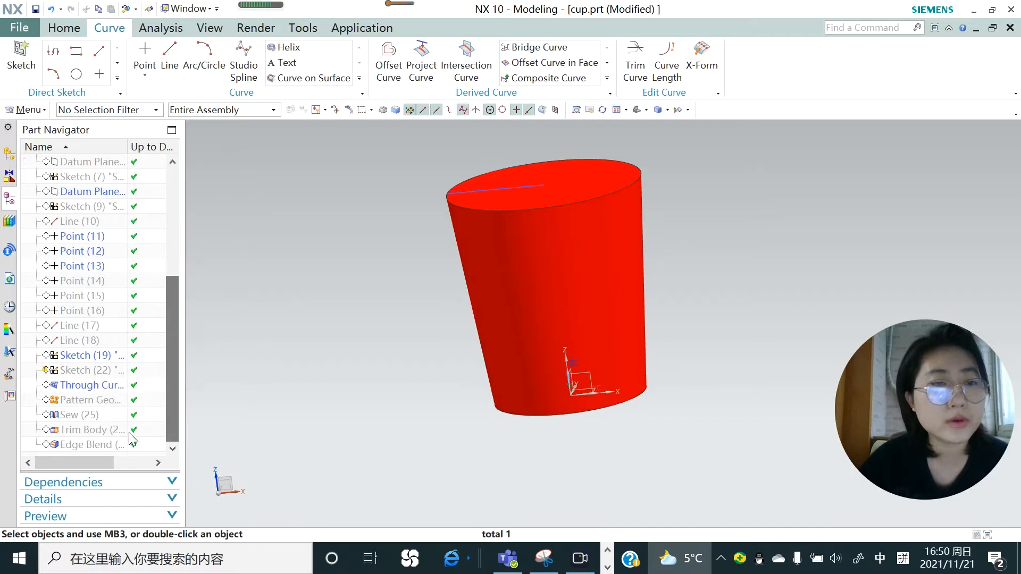
- Make the last Edge Blend in the model history the current feature to show the finished cup
right_click(113, 444)
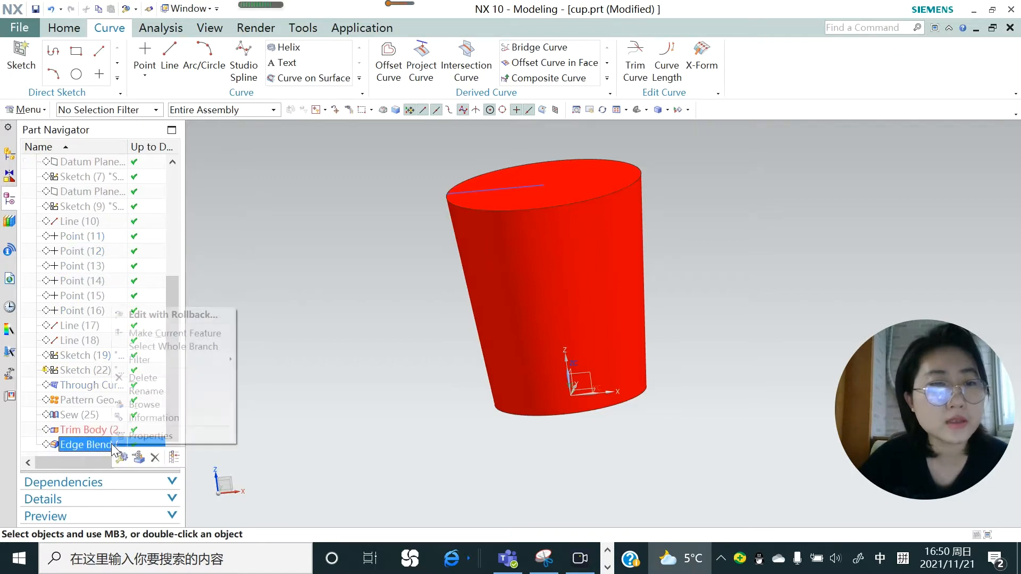
click(165, 332)
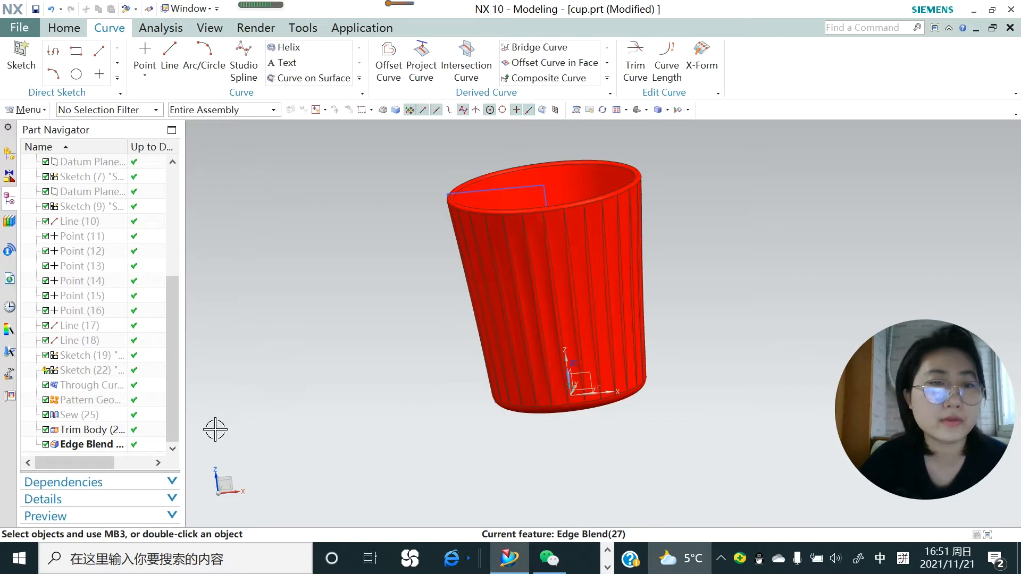
- Roll the model history back to the Datum Coordinate System and make Sketch (1) the current feature
drag(176, 414, 166, 303)
right_click(106, 268)
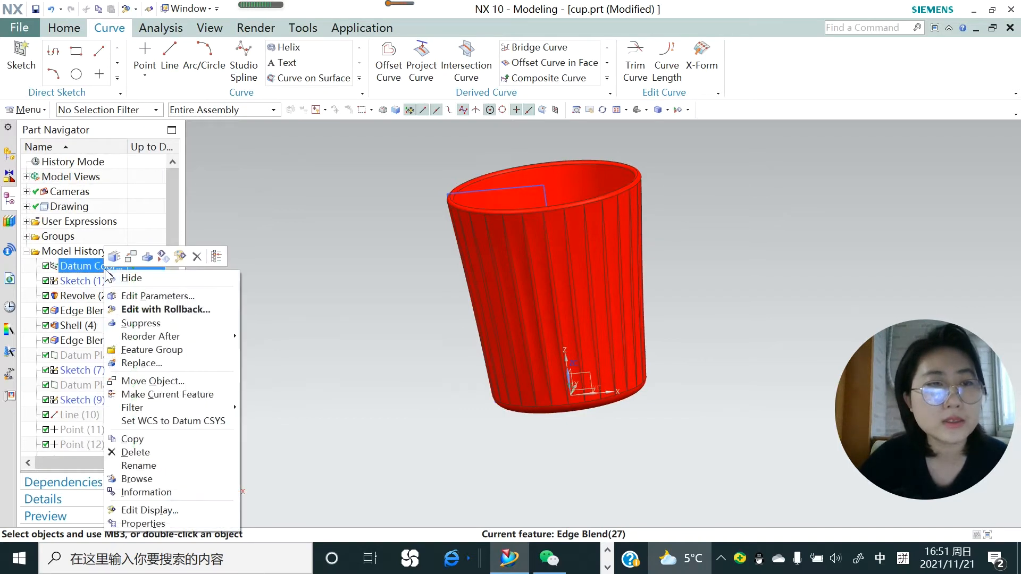
click(175, 395)
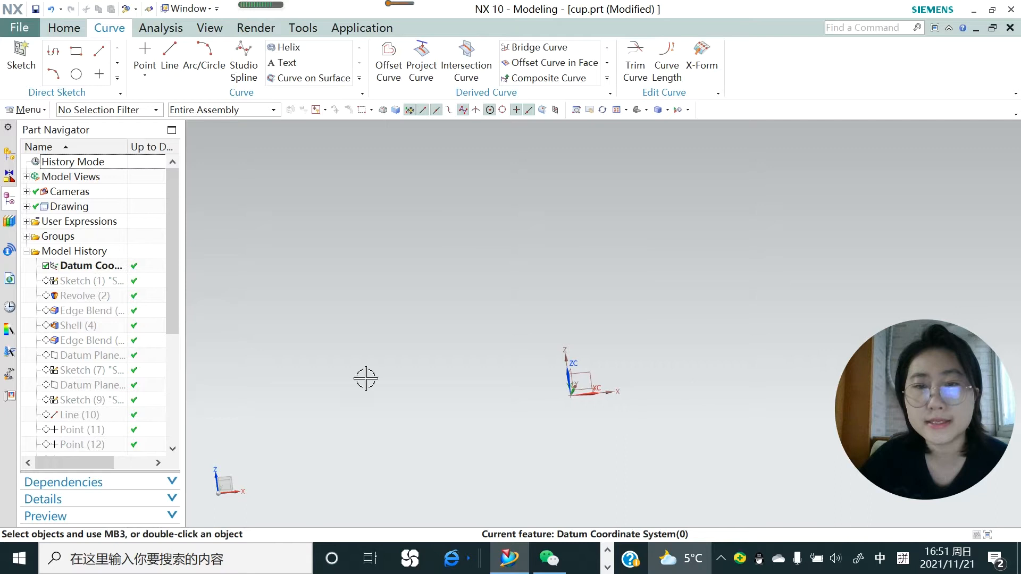
right_click(79, 280)
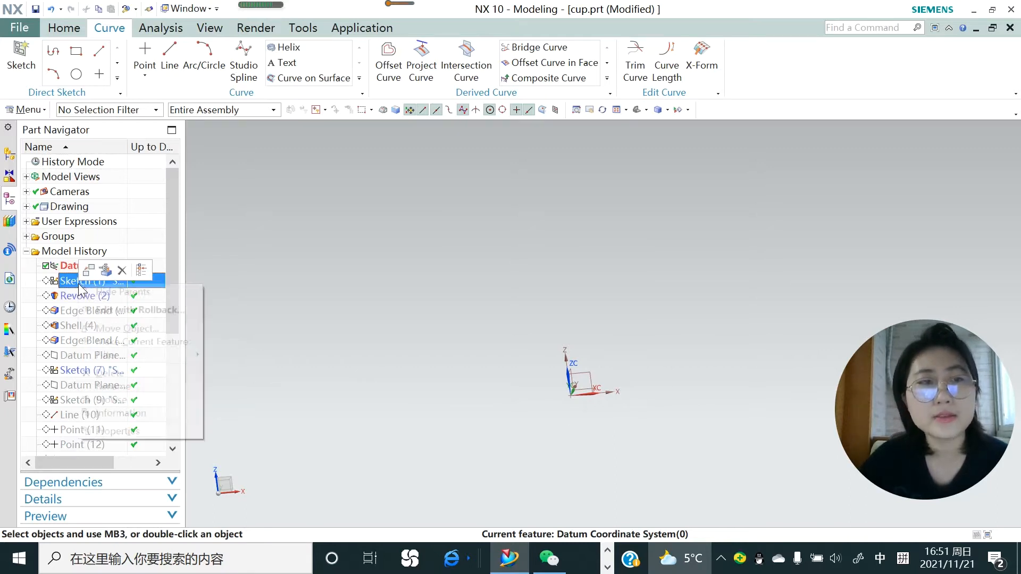
click(153, 343)
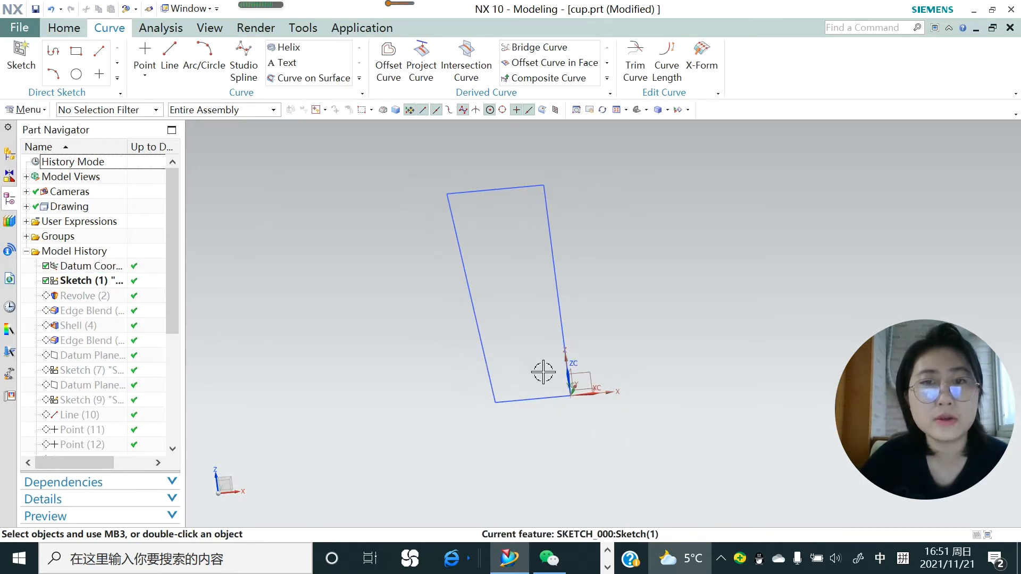
- Make Revolve (2) the current feature, review its section, axis and angle limits, and accept them unchanged
right_click(95, 301)
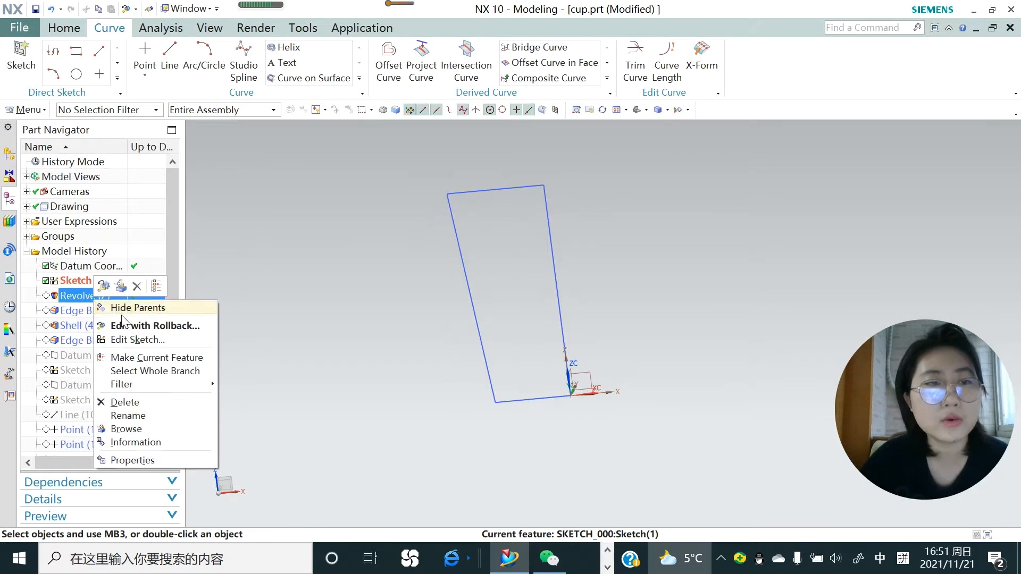
click(151, 356)
double_click(109, 297)
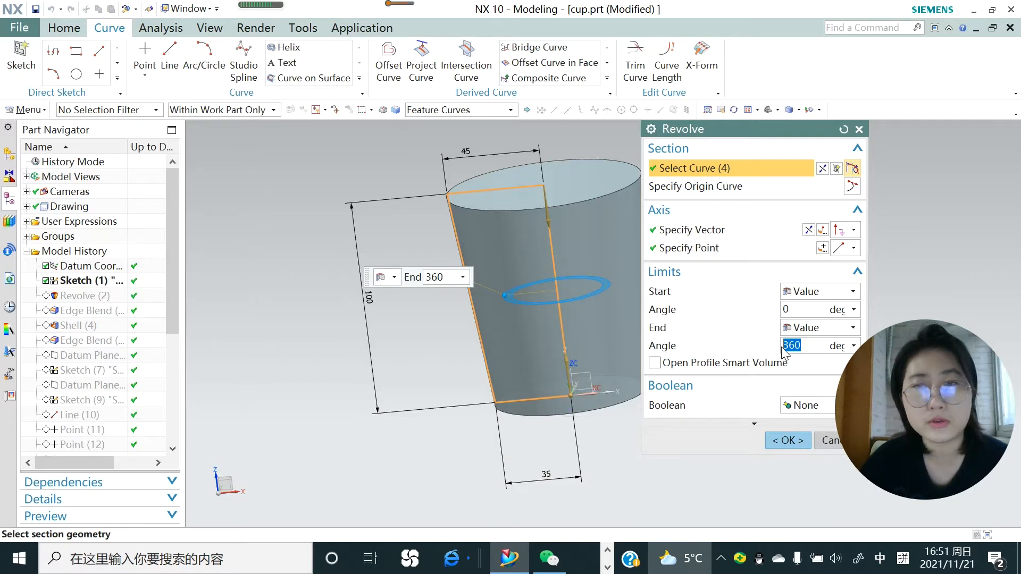
click(778, 441)
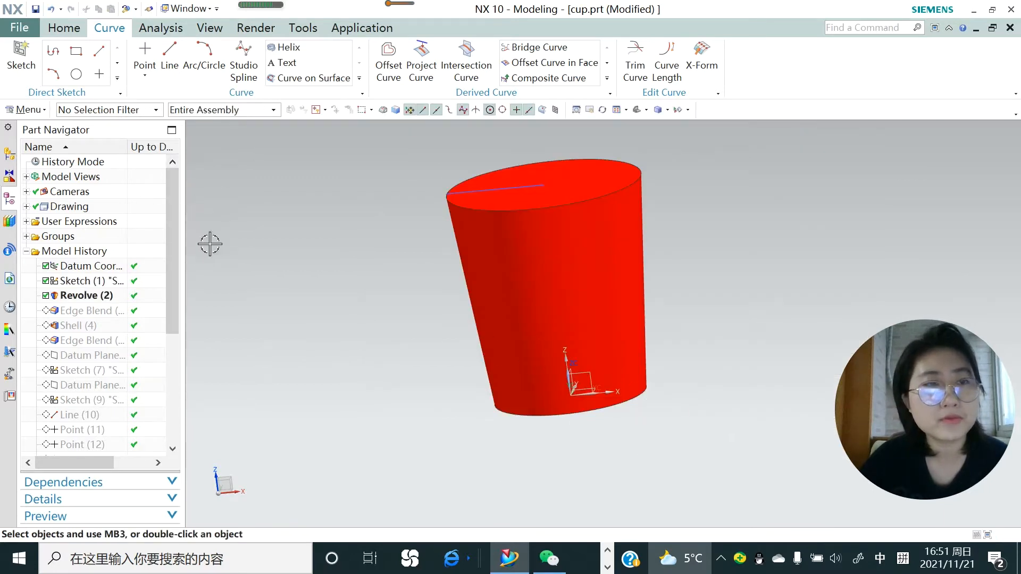
click(68, 33)
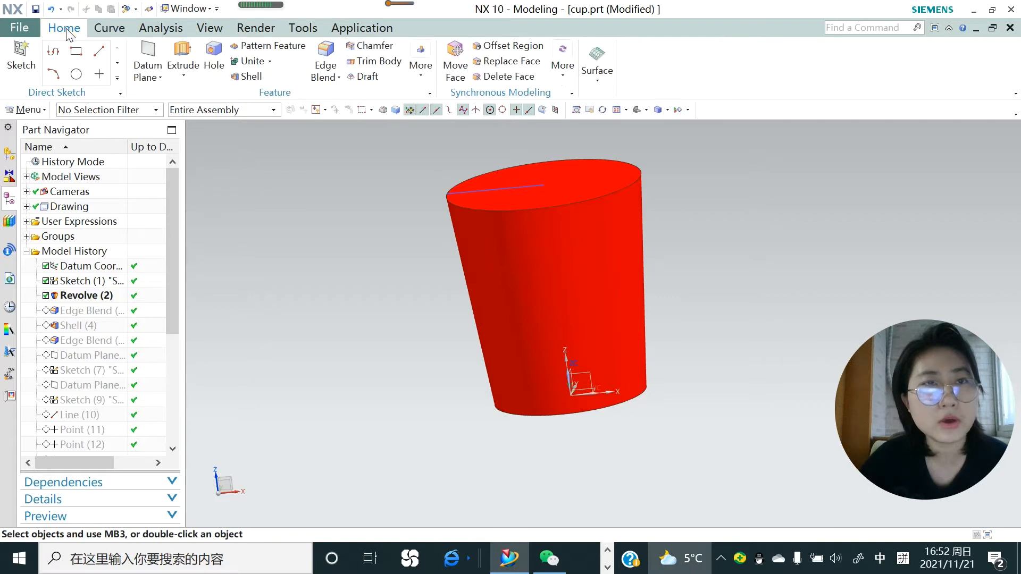
click(187, 76)
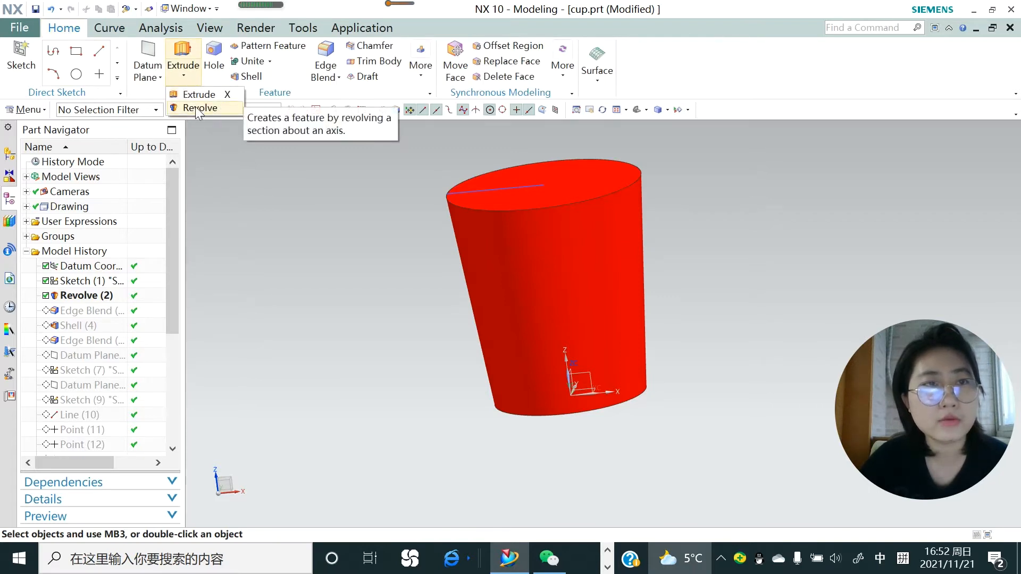
click(29, 110)
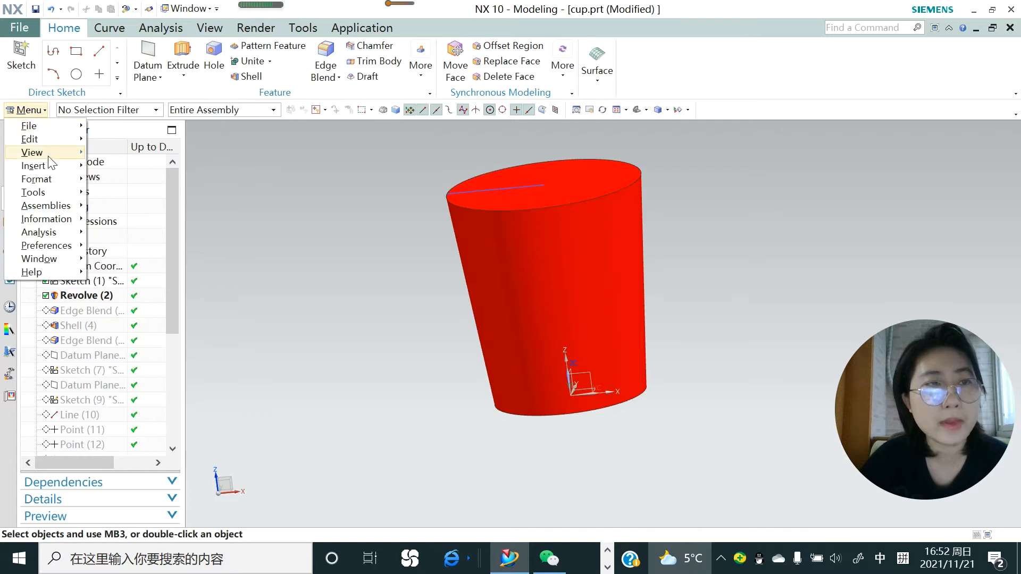
mouse_move(53, 169)
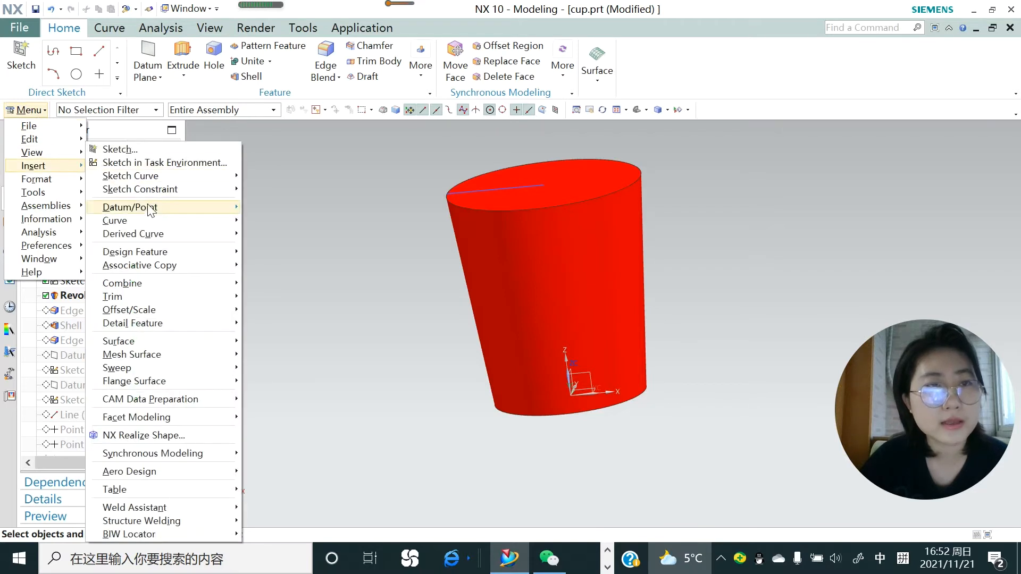
mouse_move(156, 254)
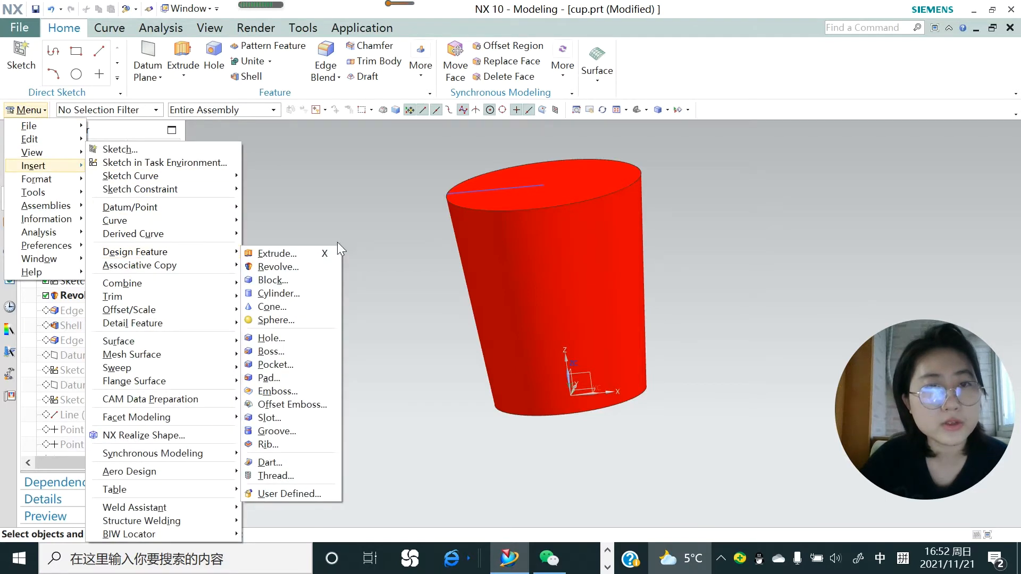
click(408, 313)
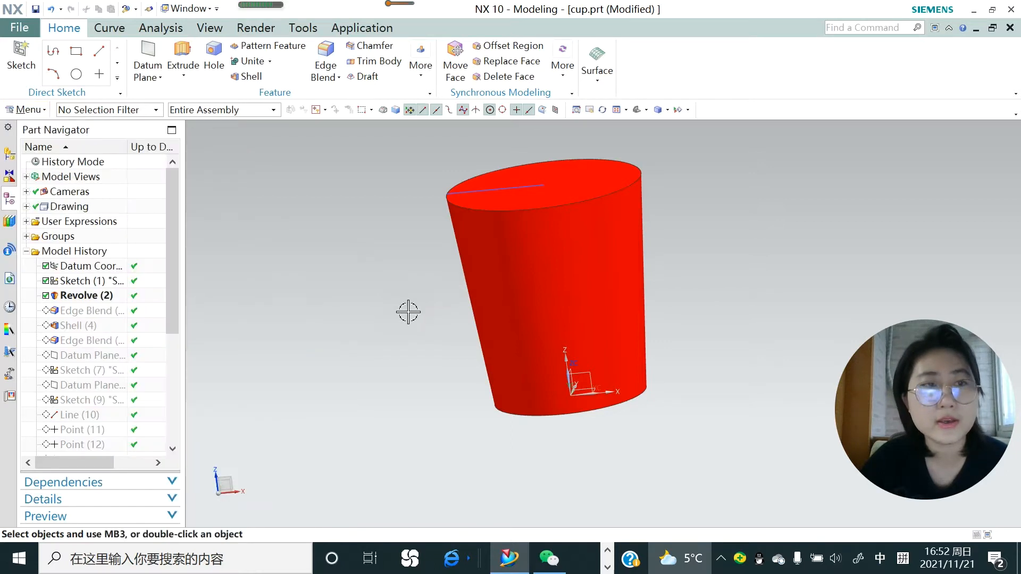
- Make the Edge Blend after the Revolve current, review its radius on the cup's bottom edge, and accept it
right_click(105, 318)
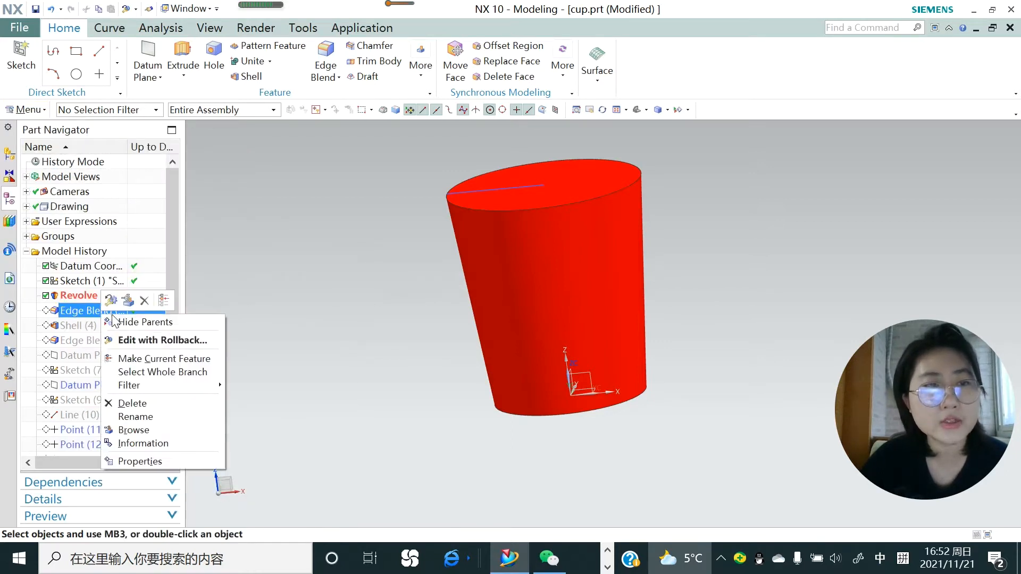
click(161, 359)
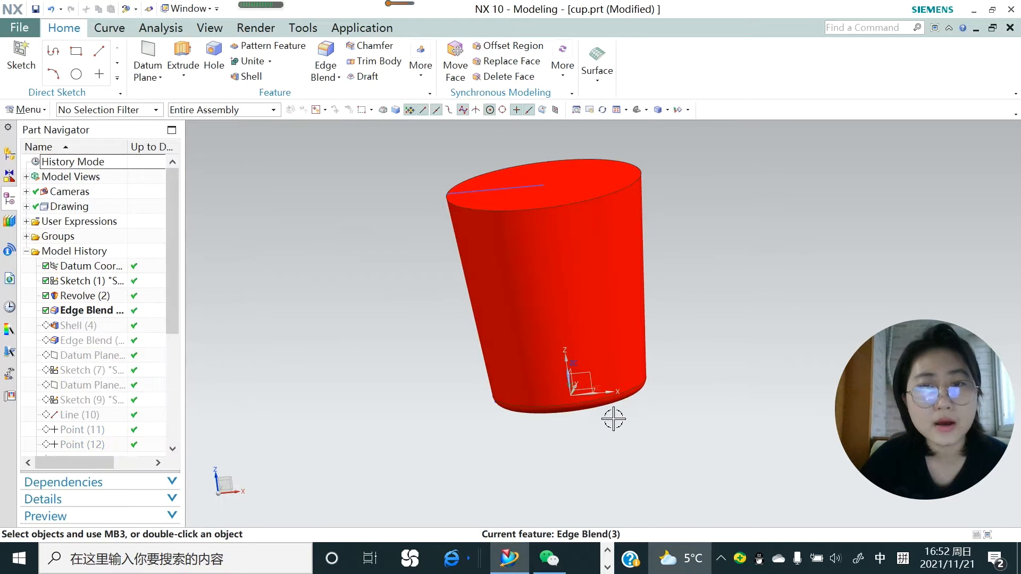
middle_drag(614, 419, 599, 388)
double_click(106, 311)
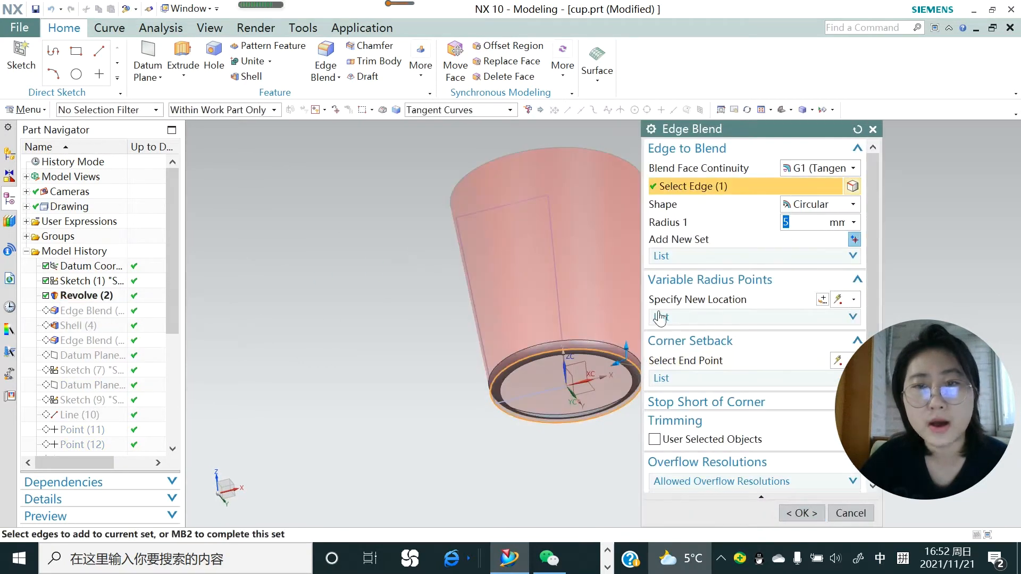
click(802, 513)
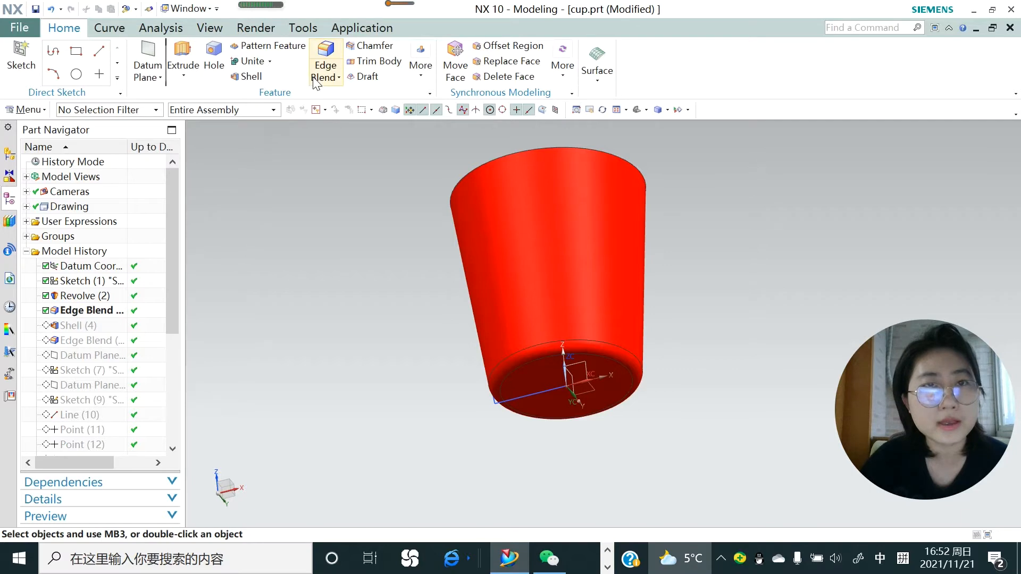
- Make Shell (4) the current feature and view the hollowed inside of the cup
right_click(107, 325)
click(157, 364)
middle_drag(439, 224, 453, 278)
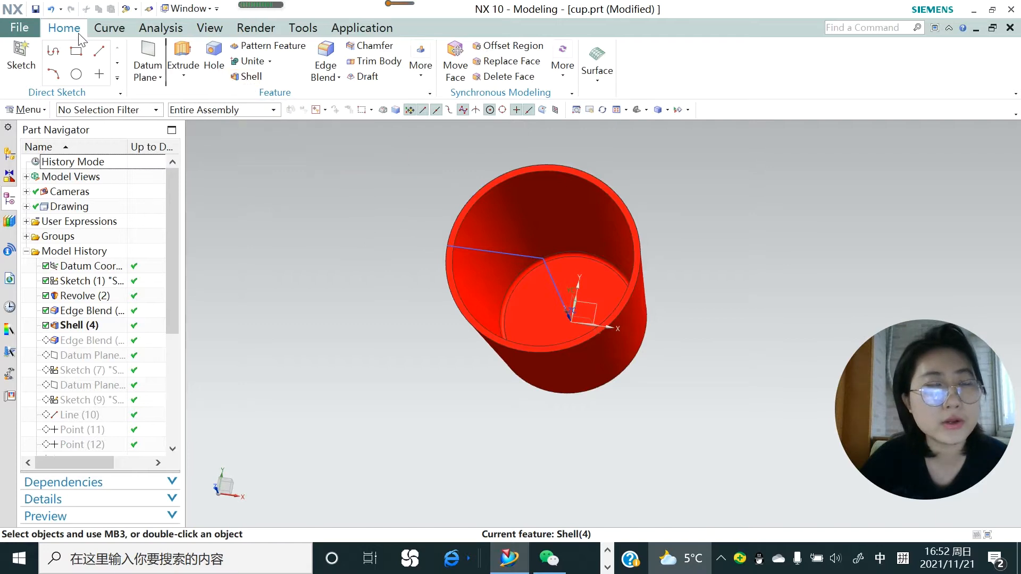
click(24, 109)
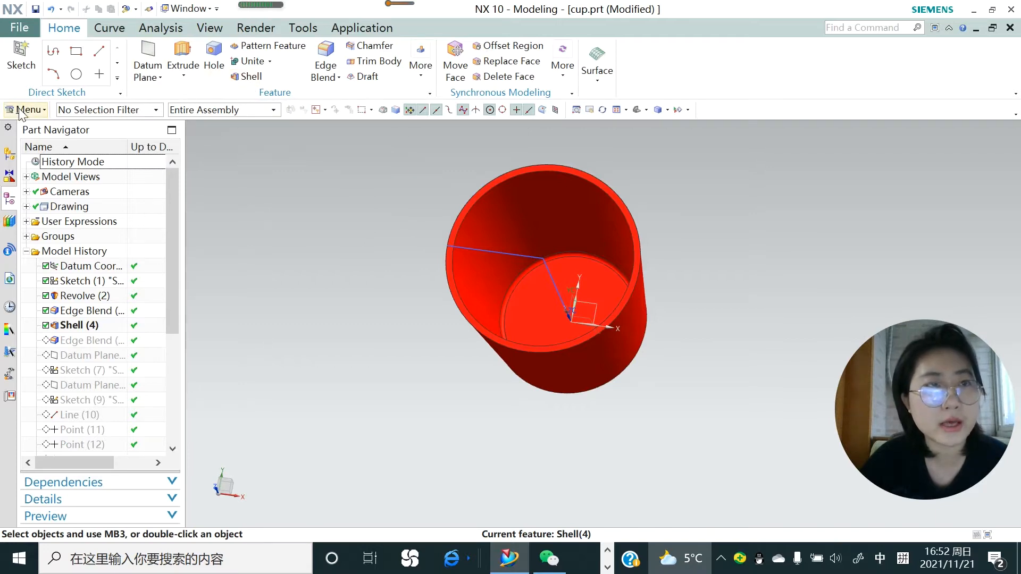
mouse_move(43, 166)
mouse_move(149, 311)
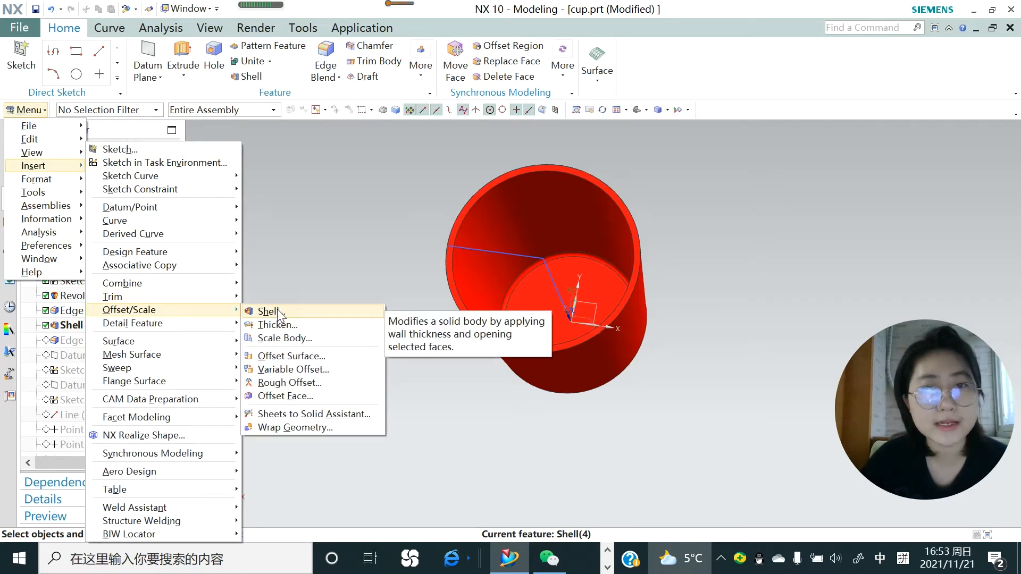
- Open the Shell feature's parameters, review the pierced face and wall thickness, and accept them
middle_drag(331, 269, 438, 347)
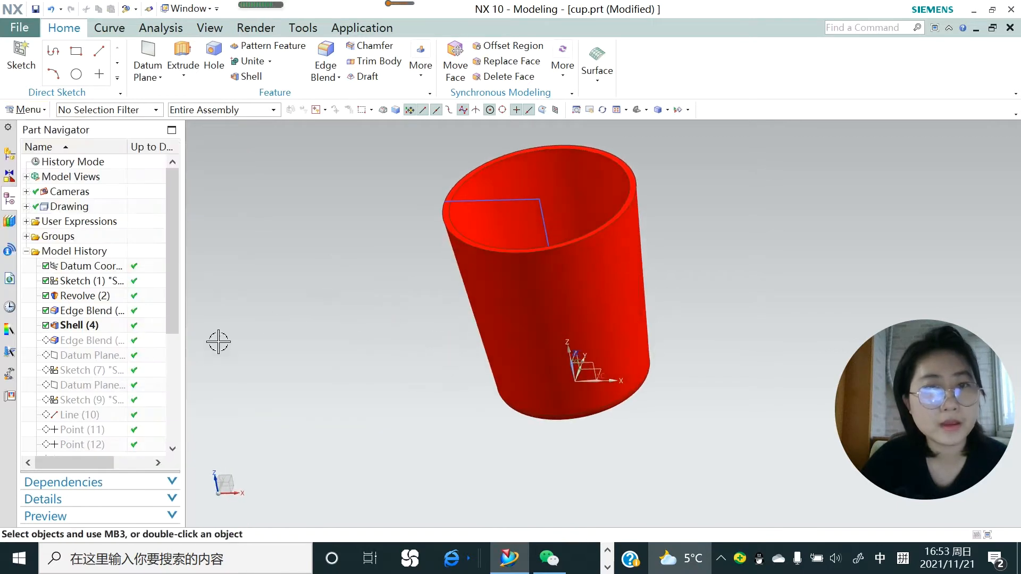
double_click(96, 326)
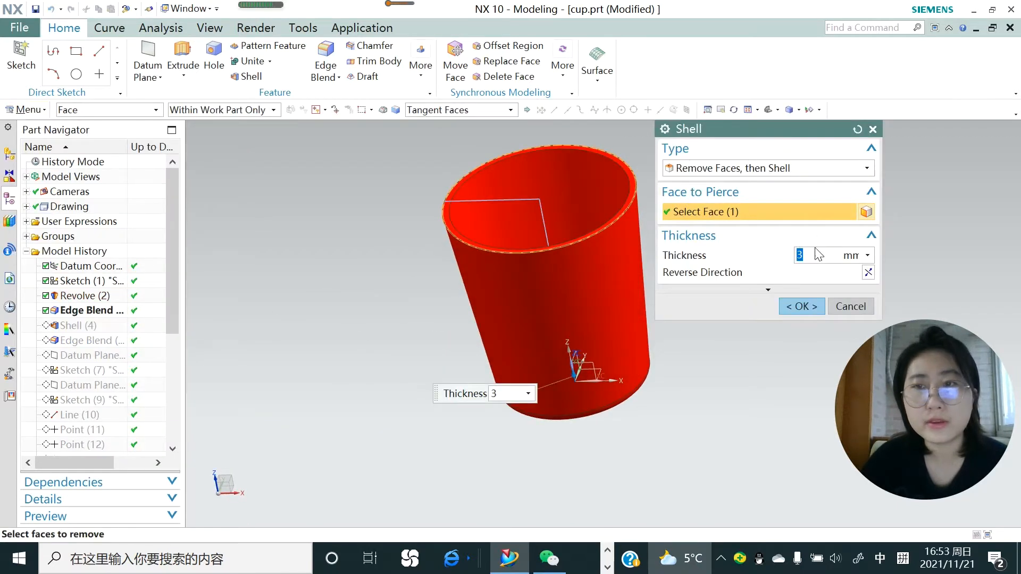
click(807, 307)
- Make Edge Blend (5) current, review the blend radius on the two rim edges, and accept it
right_click(109, 346)
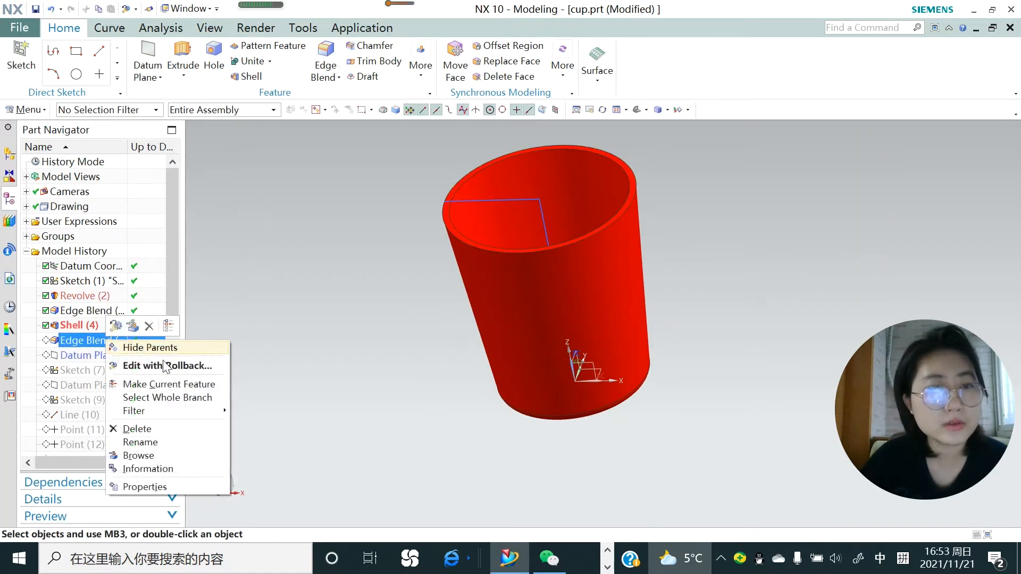
click(162, 383)
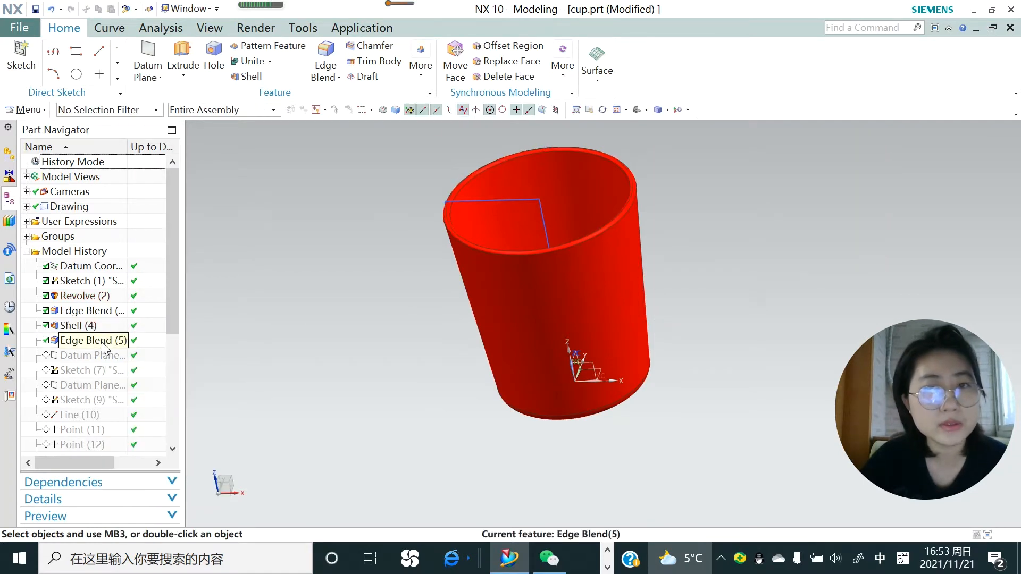
double_click(104, 345)
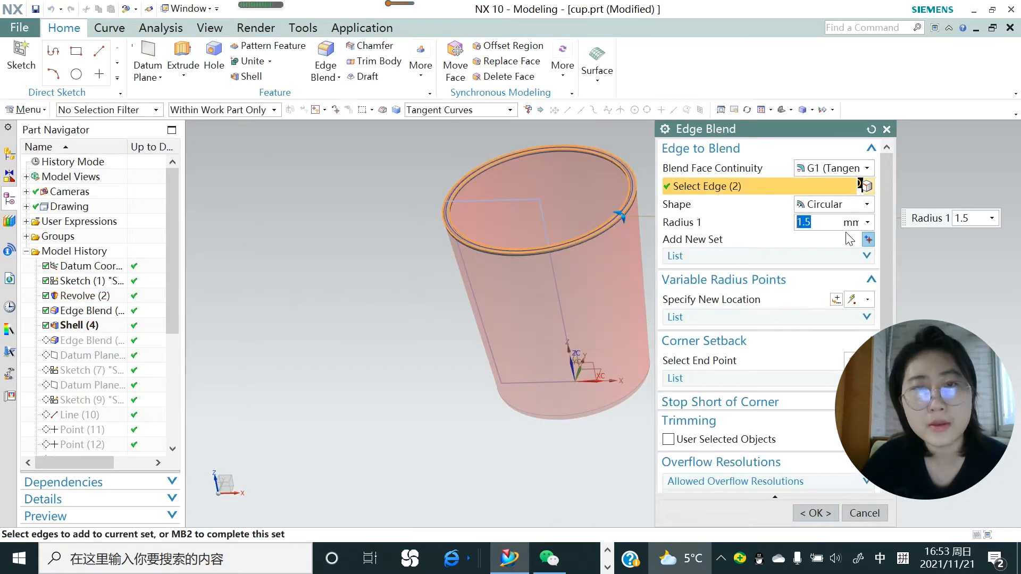
scroll(442, 239, up, 5)
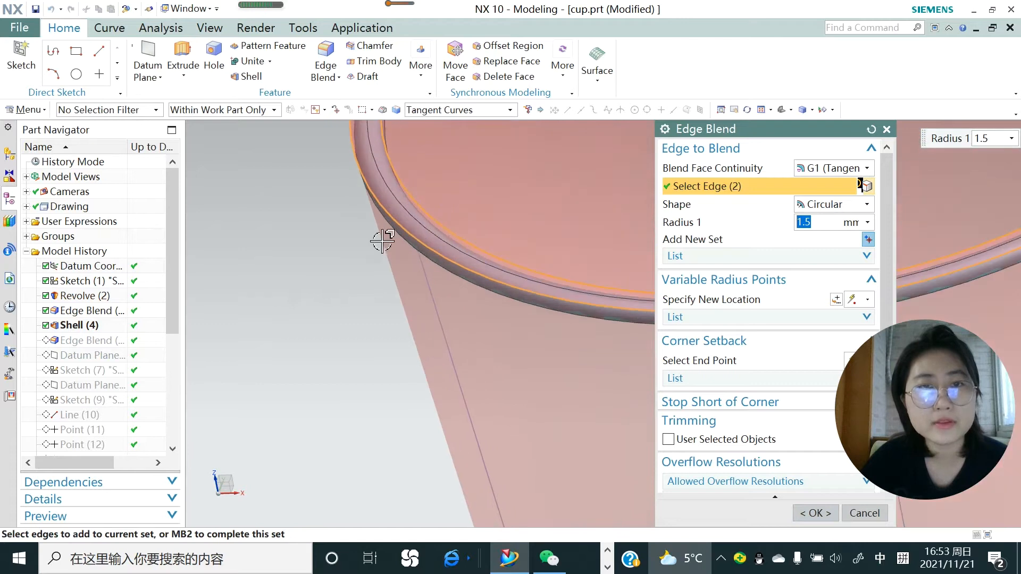
scroll(381, 241, down, 5)
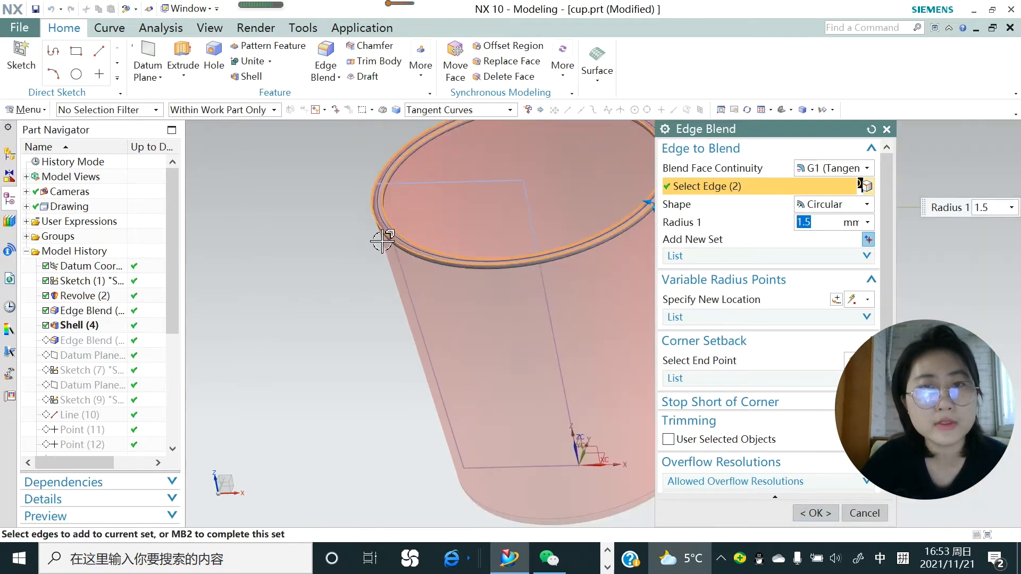
click(812, 511)
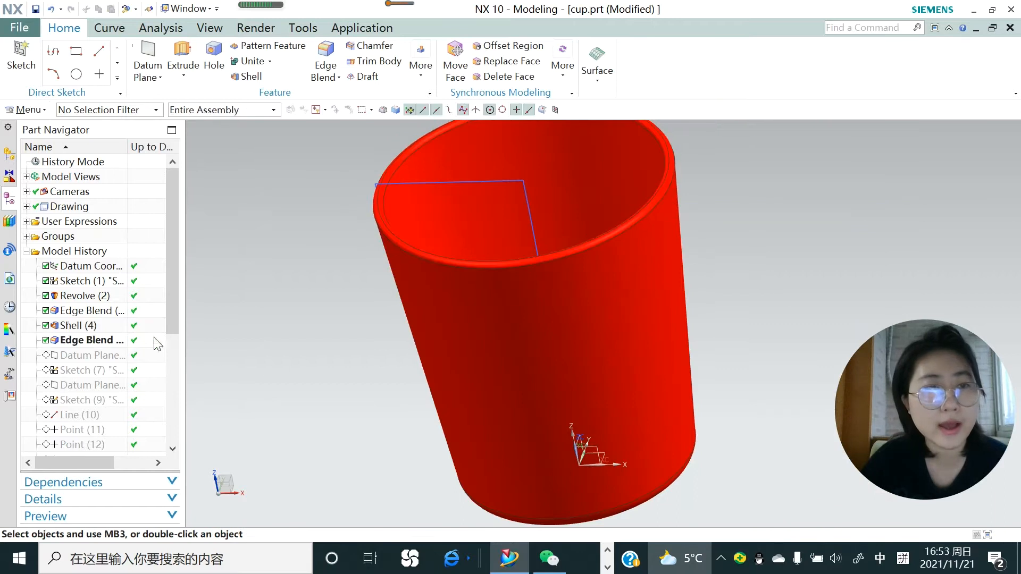
- Make Datum Plane (6) the current feature and examine where the plane lies relative to the cup's rim
right_click(97, 354)
click(154, 413)
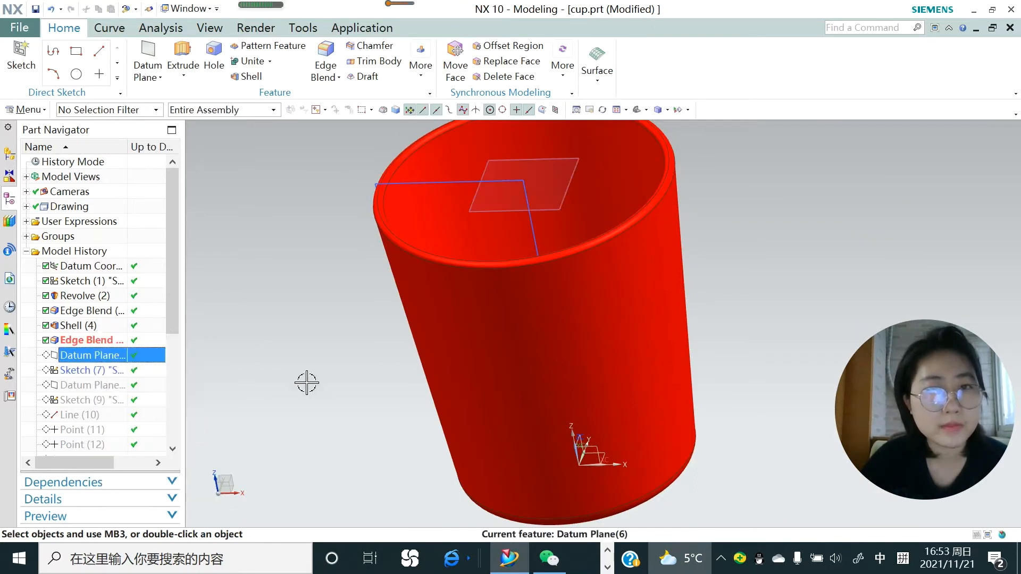
scroll(361, 343, down, 3)
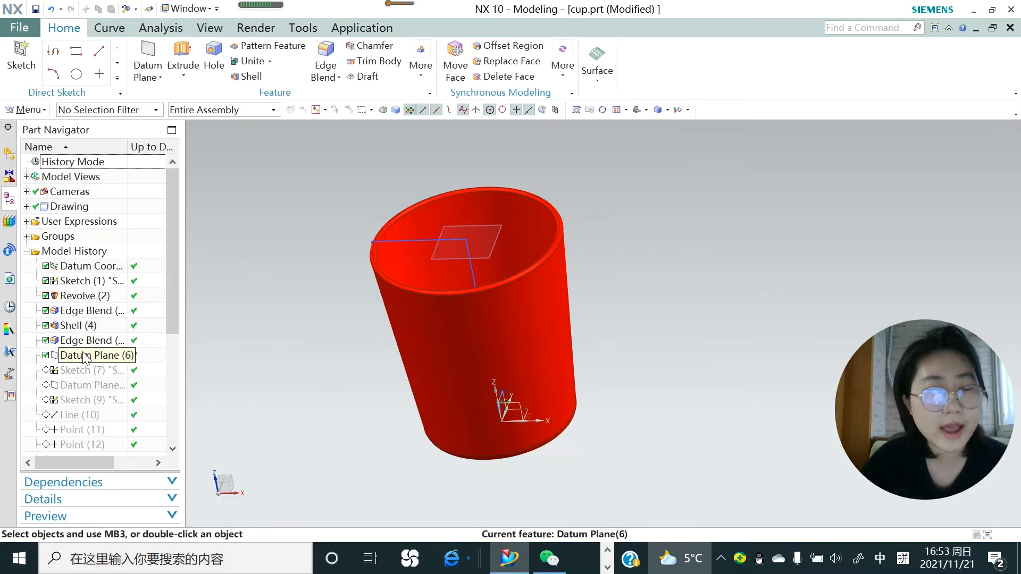
middle_drag(471, 280, 487, 198)
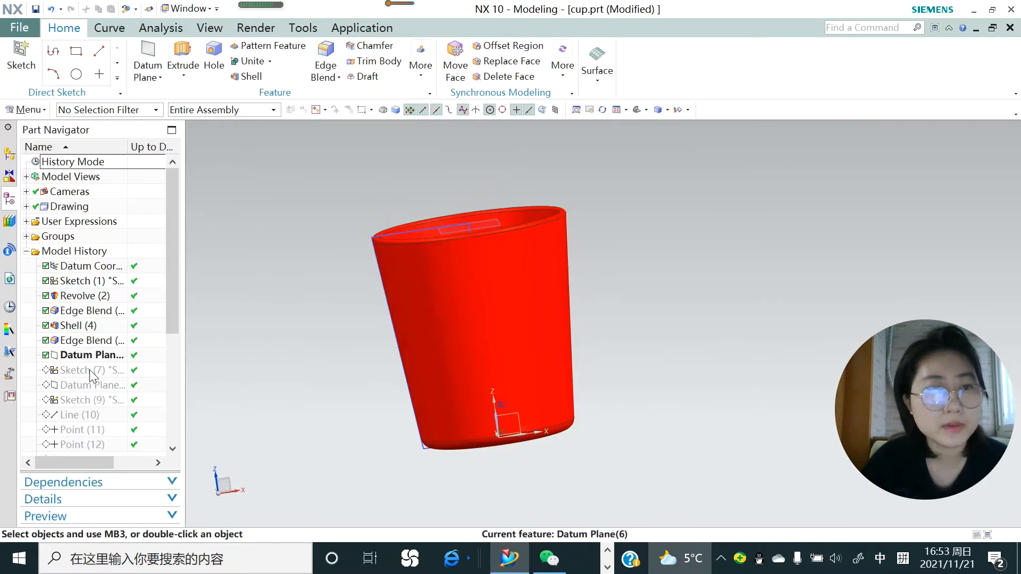
- Open the Datum Plane command, look over its type and object-selection options against the cup, and close it without creating a plane
click(149, 80)
click(163, 94)
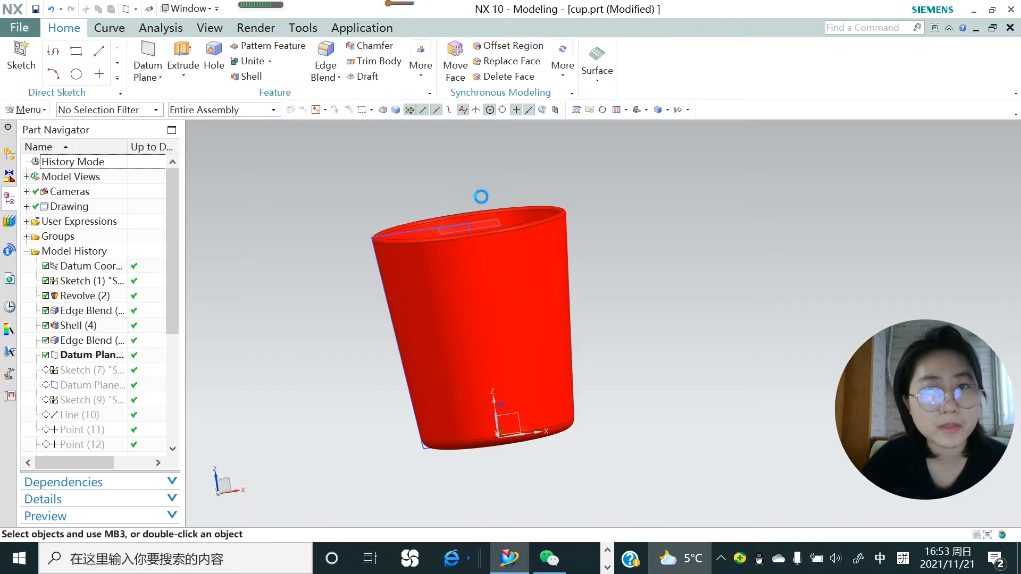
middle_drag(547, 353, 498, 437)
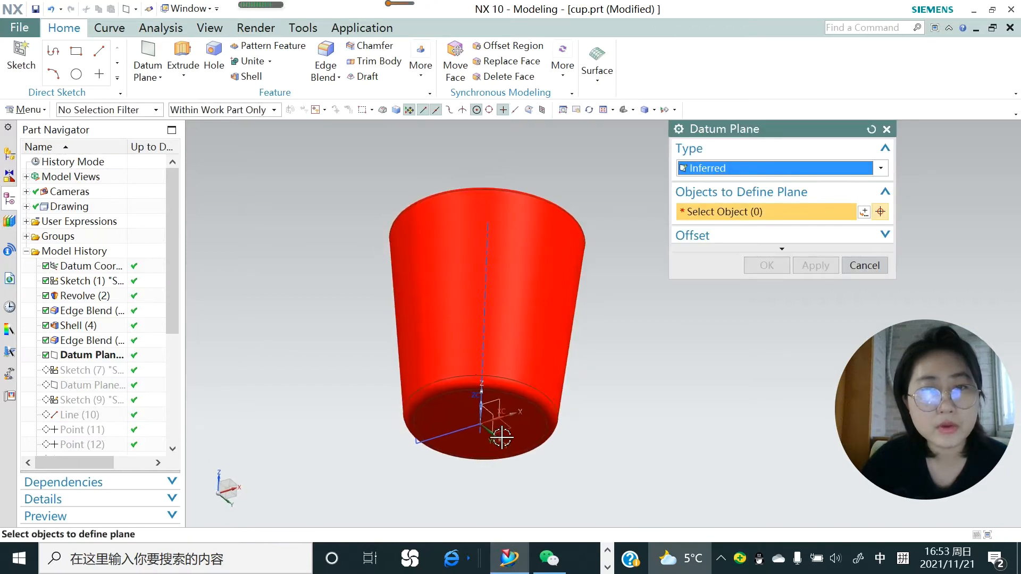
scroll(506, 433, down, 4)
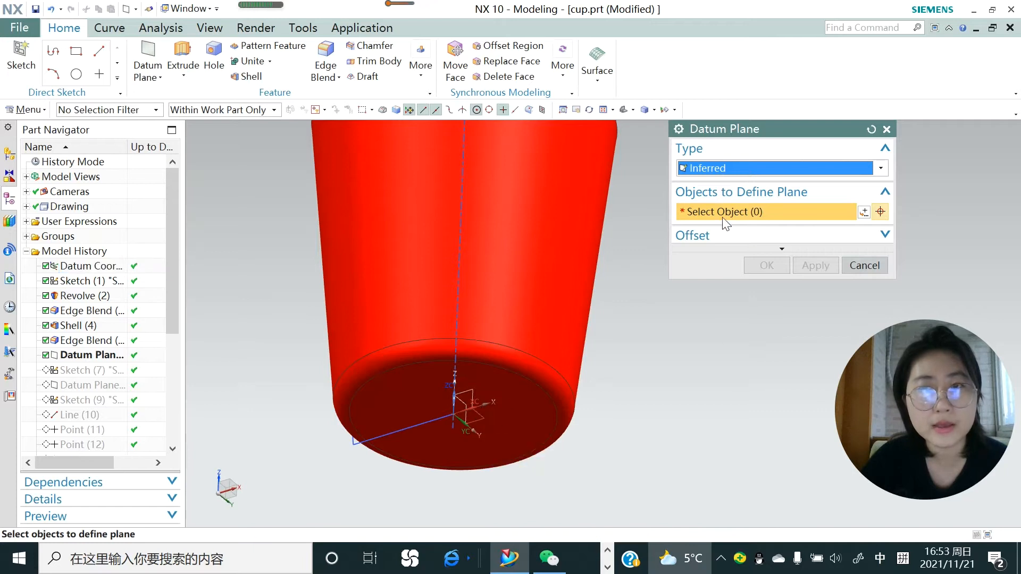
scroll(511, 372, up, 4)
mouse_move(481, 383)
middle_down()
mouse_move(491, 394)
mouse_move(469, 372)
middle_up()
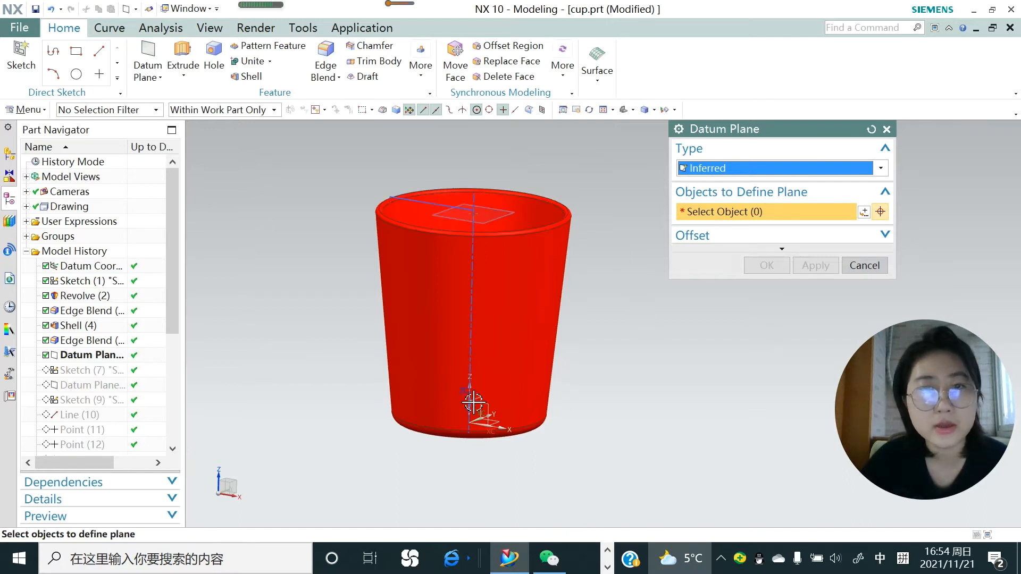
click(856, 279)
- Make Sketch (7) the current feature and open it for editing
click(106, 373)
right_click(105, 374)
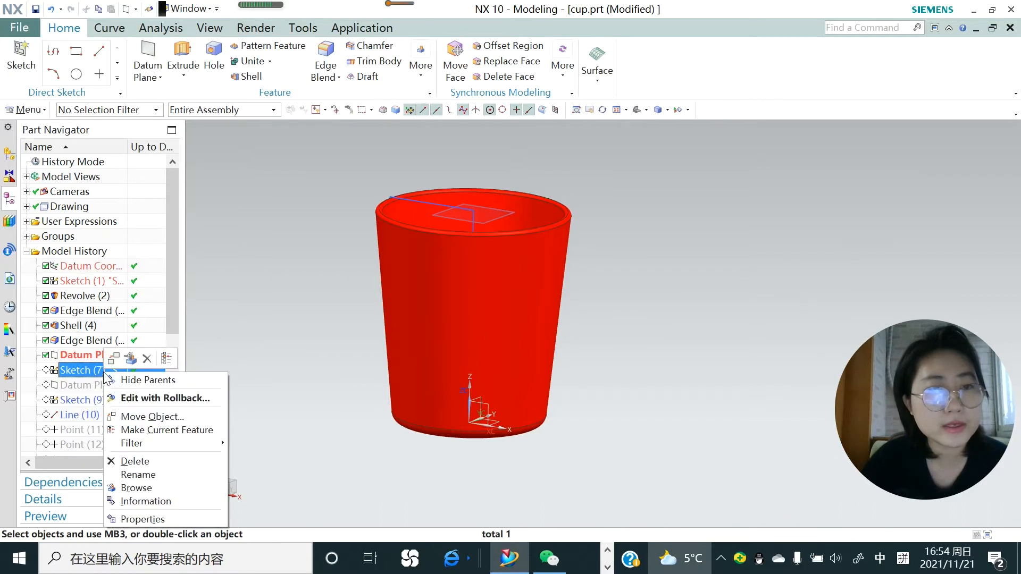
click(151, 430)
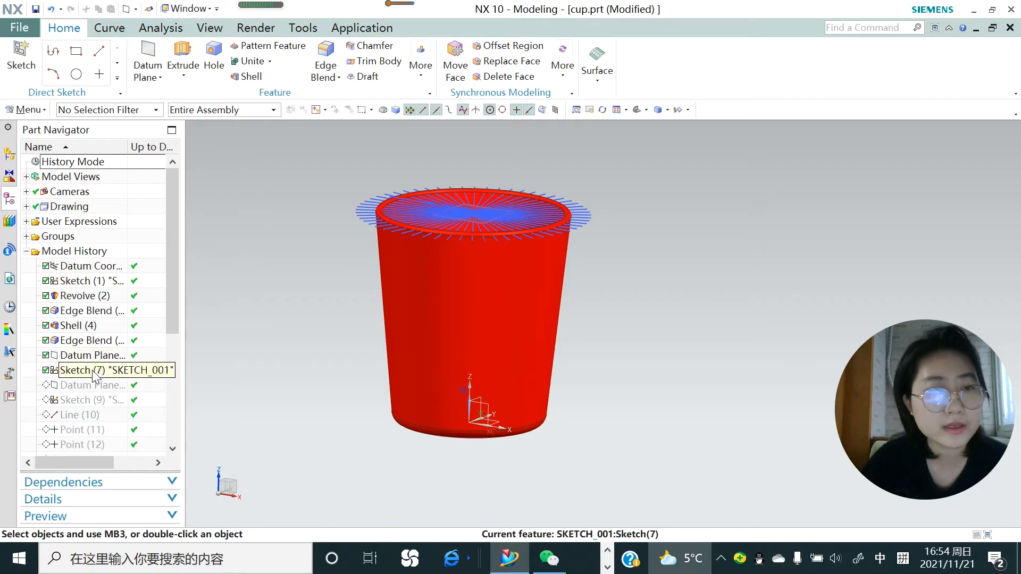
double_click(94, 371)
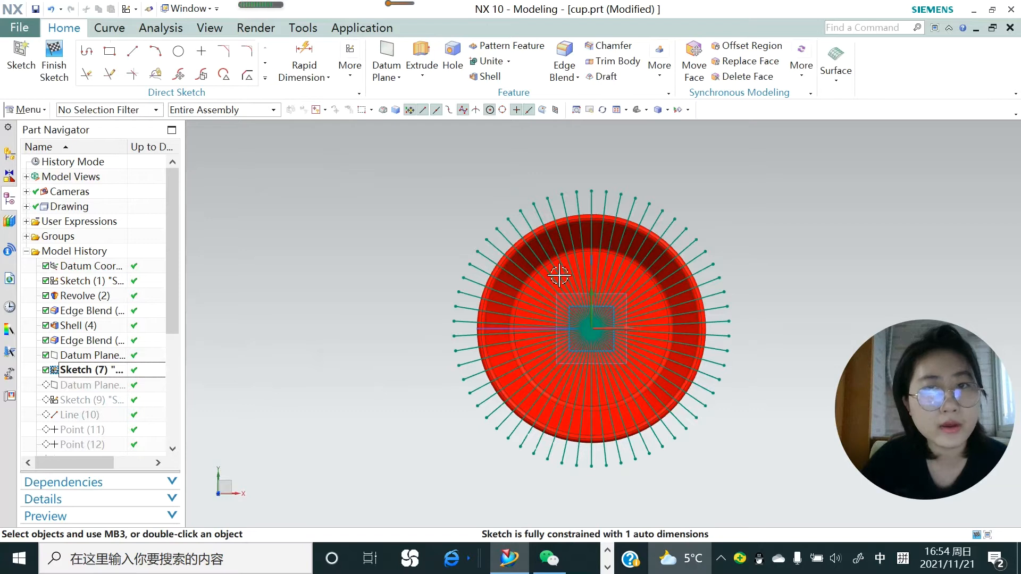
- Open the sketch's Pattern Curve command, look over its default pattern definition, and close it
click(264, 78)
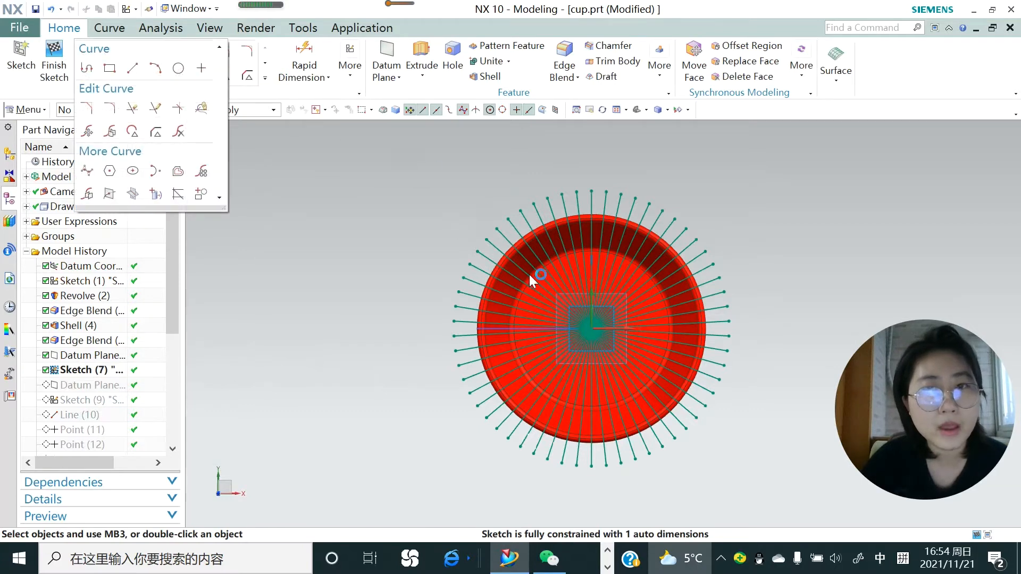
click(207, 175)
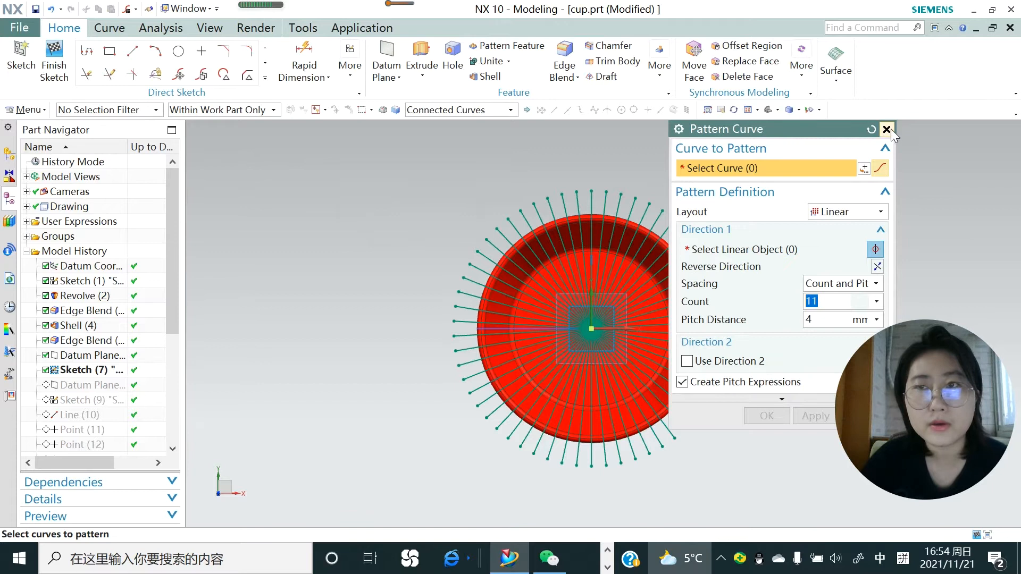
click(886, 129)
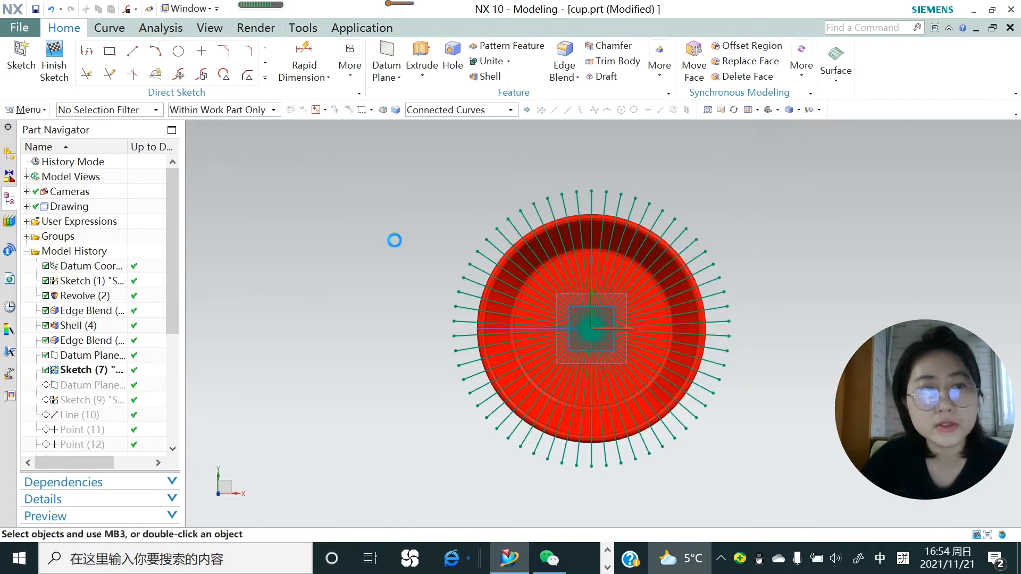
- Select Sketch (7) as input for Pattern Curve, review the linear, circular and general layout choices, and close the command without applying it
right_click(97, 371)
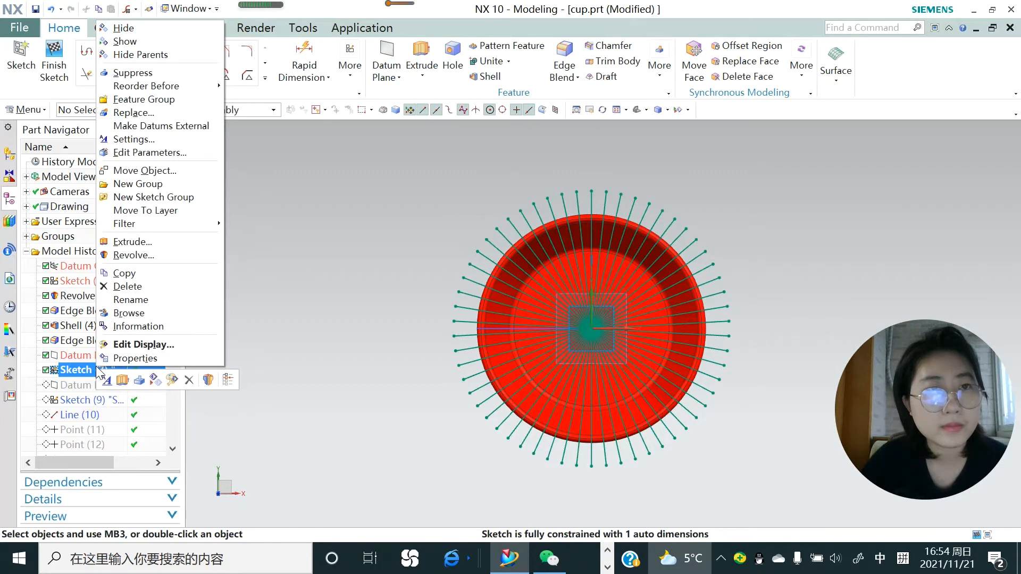
click(307, 276)
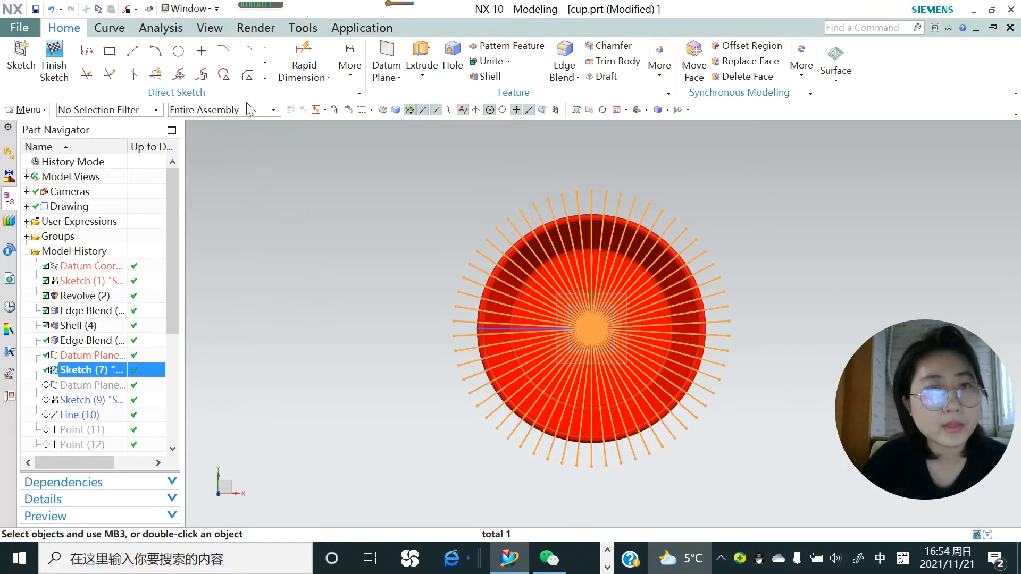
click(265, 80)
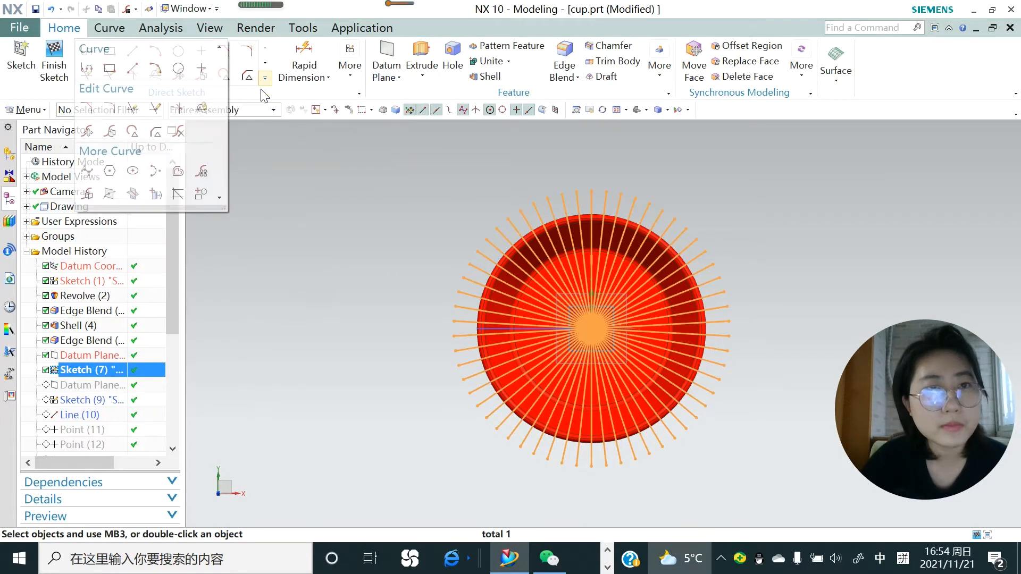
click(201, 171)
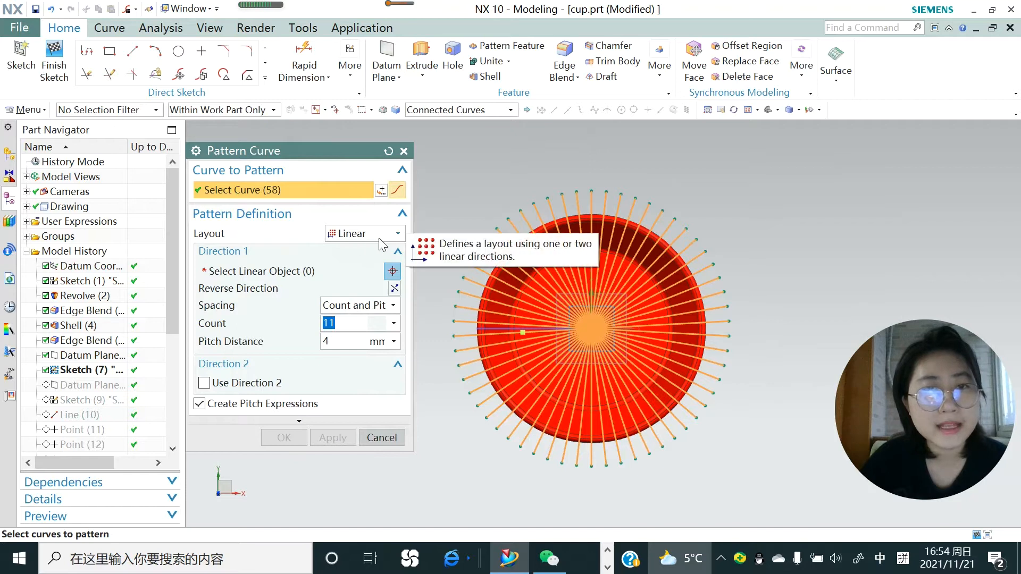
click(366, 238)
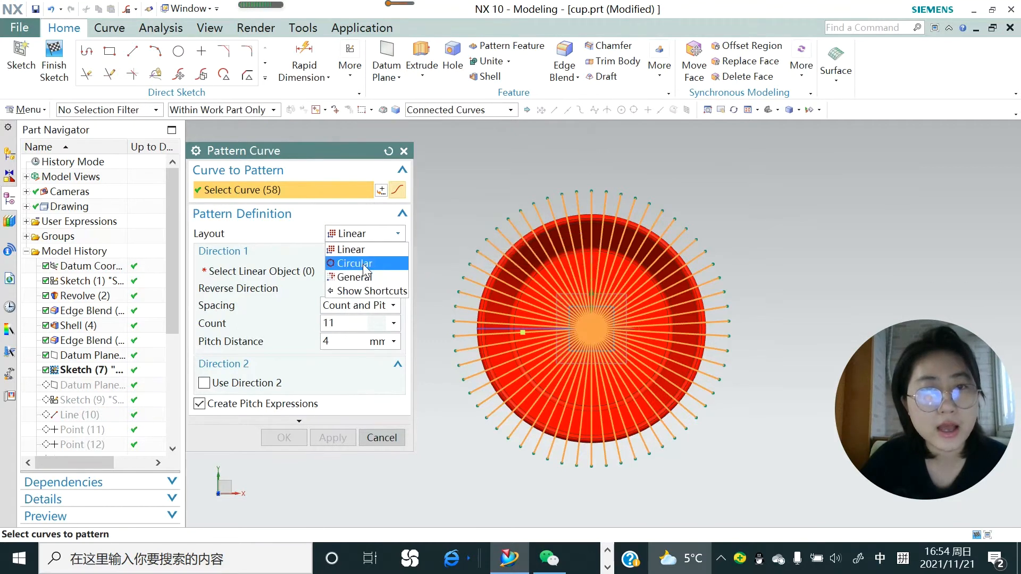
click(378, 249)
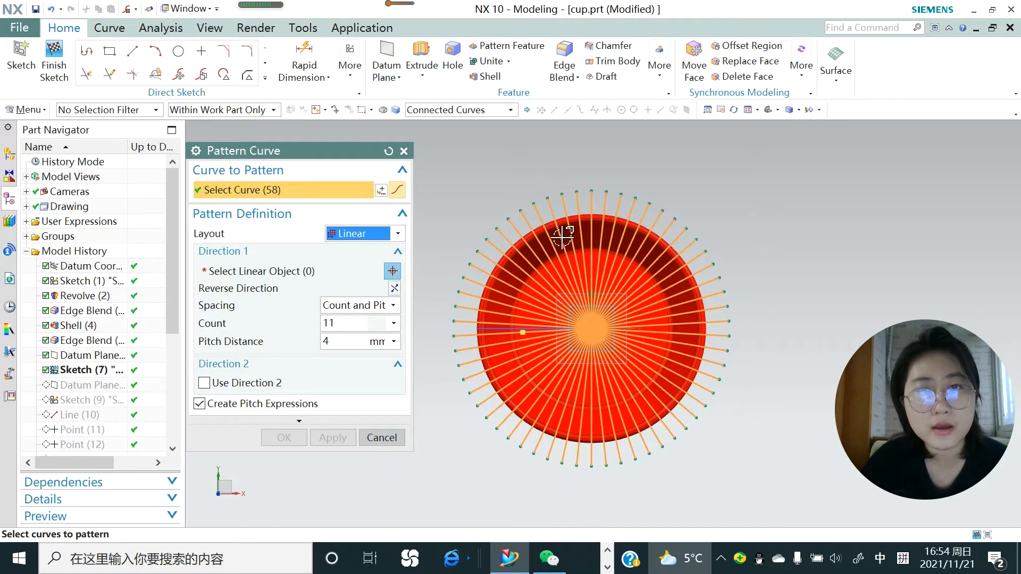
click(404, 151)
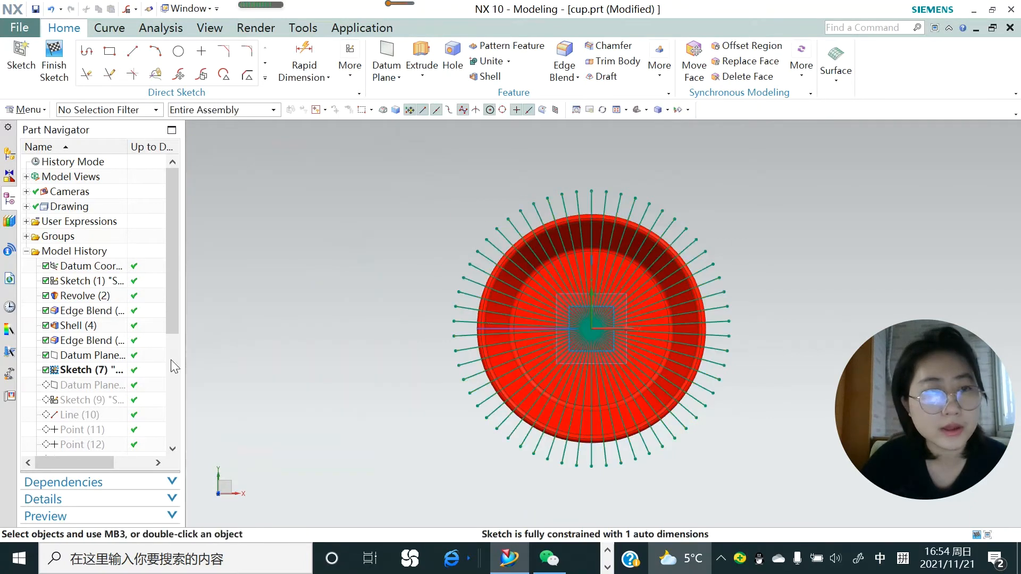
- Finish editing Sketch (7) and make Datum Plane (8) the current feature
right_click(90, 386)
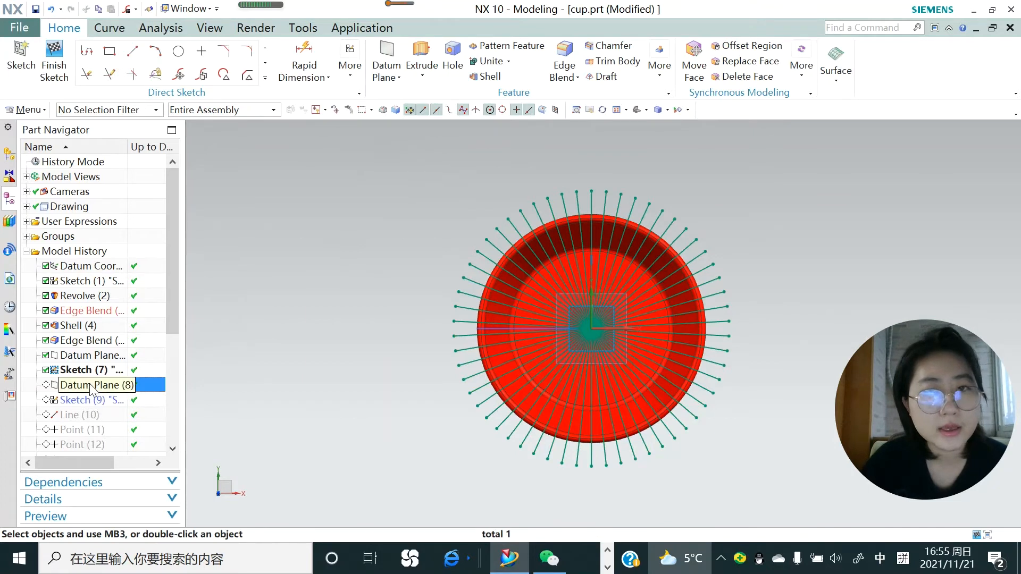
click(314, 415)
middle_drag(476, 402, 466, 343)
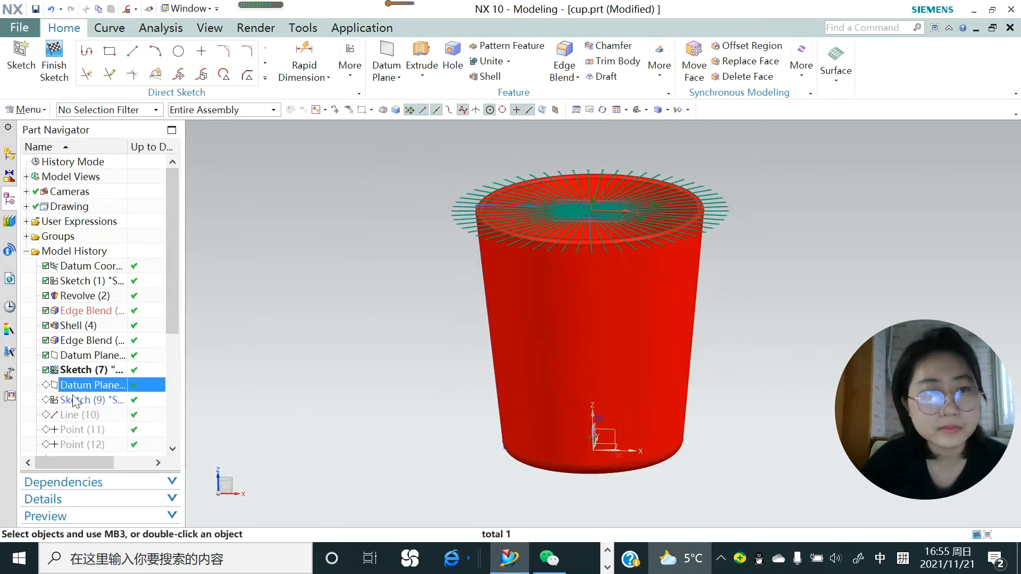
click(54, 67)
right_click(102, 392)
click(160, 292)
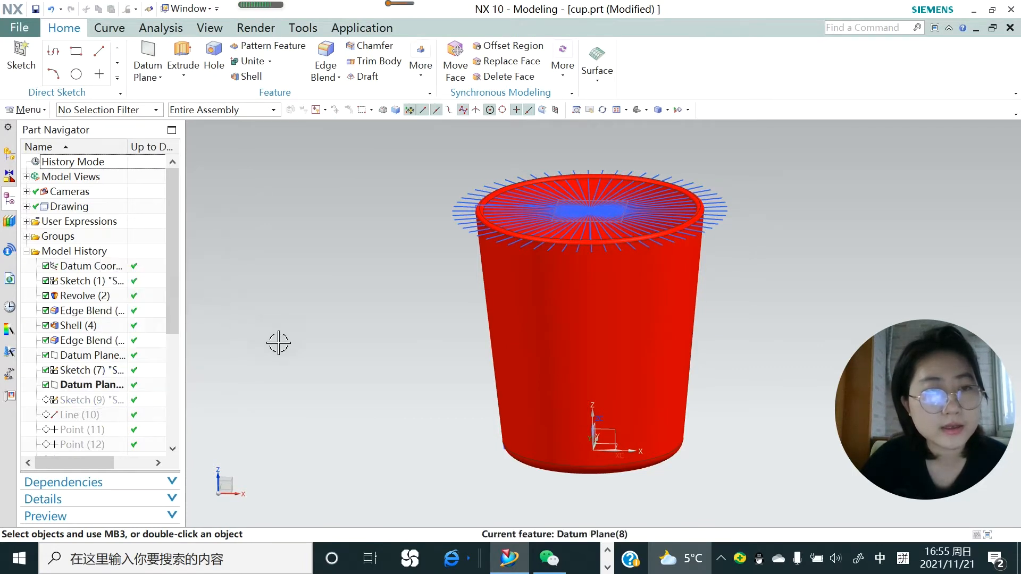
- Open Datum Plane (8)'s parameters, review its Curves and Points definition and location inside the cup, and accept them
click(93, 385)
middle_drag(394, 337, 436, 347)
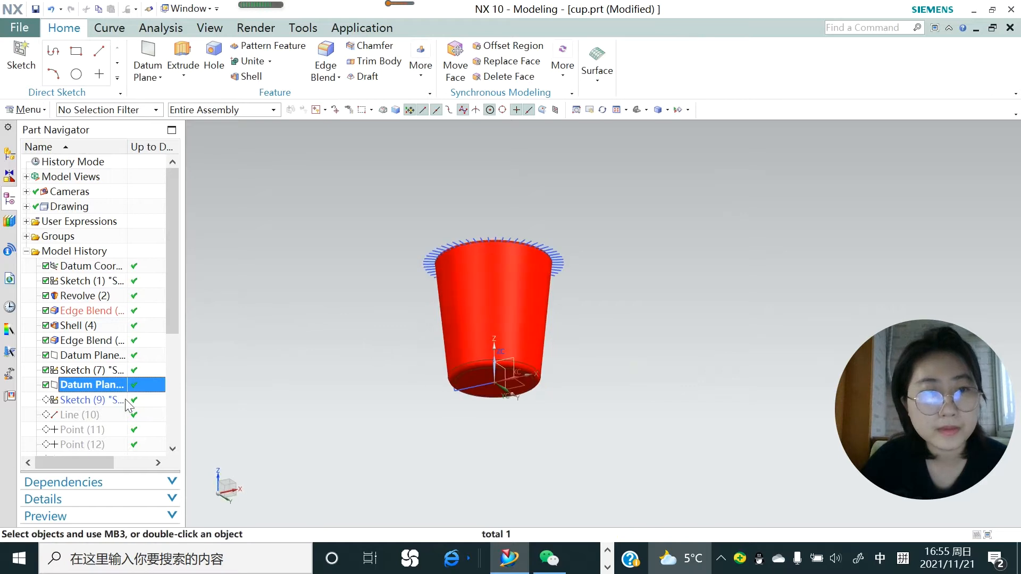
double_click(102, 387)
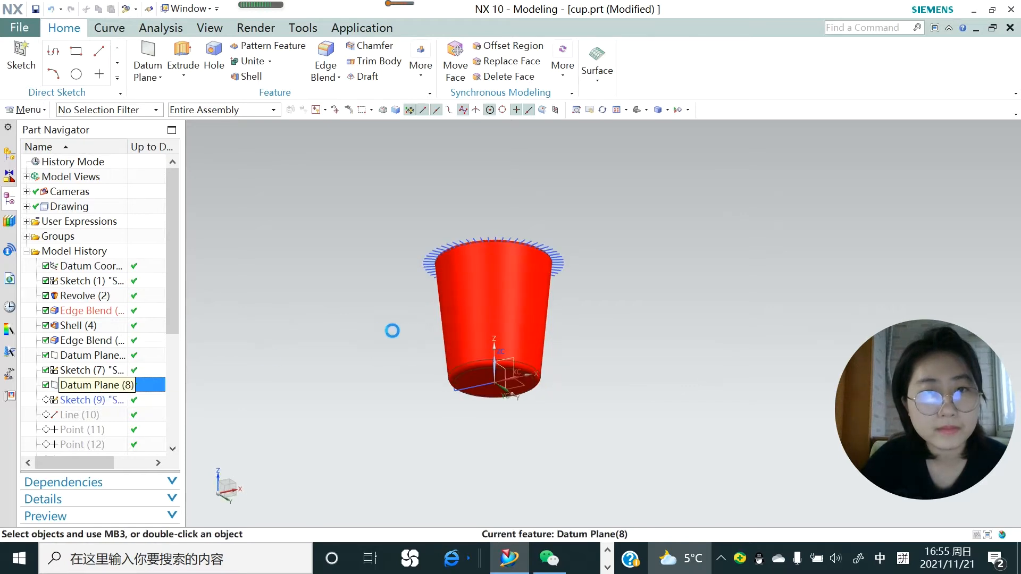
scroll(456, 379, up, 5)
middle_drag(466, 382, 513, 440)
mouse_move(516, 342)
middle_down()
mouse_move(531, 360)
mouse_move(522, 355)
middle_up()
scroll(503, 337, up, 2)
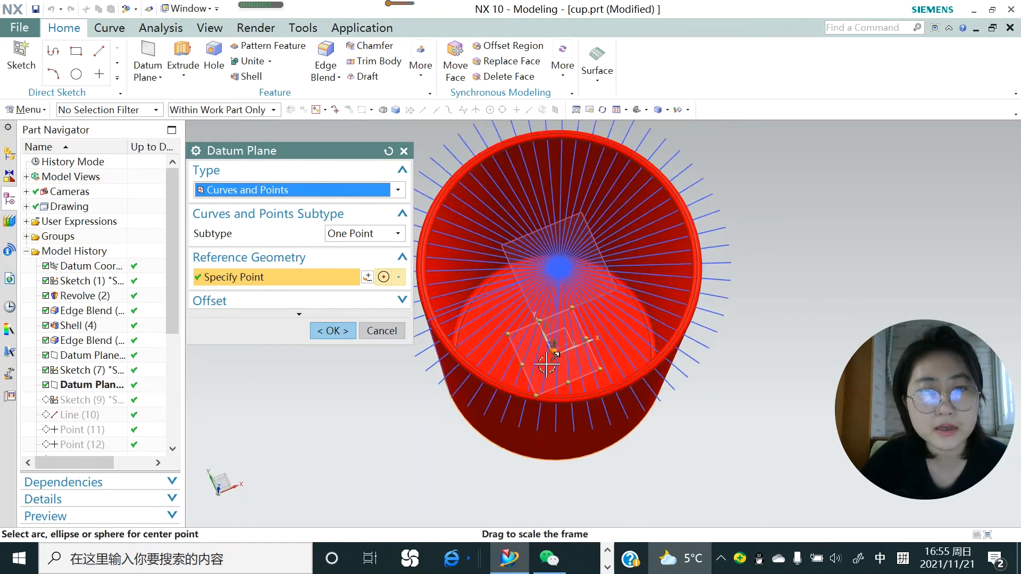
click(336, 331)
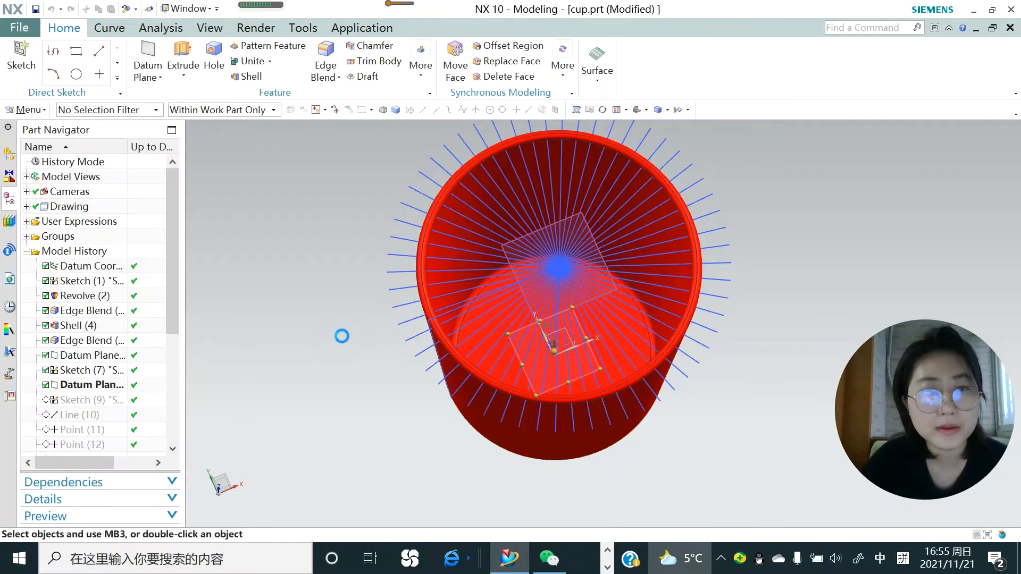
- Make Sketch (9) the current feature and view its radial lines around the cup's base
middle_drag(428, 381, 357, 304)
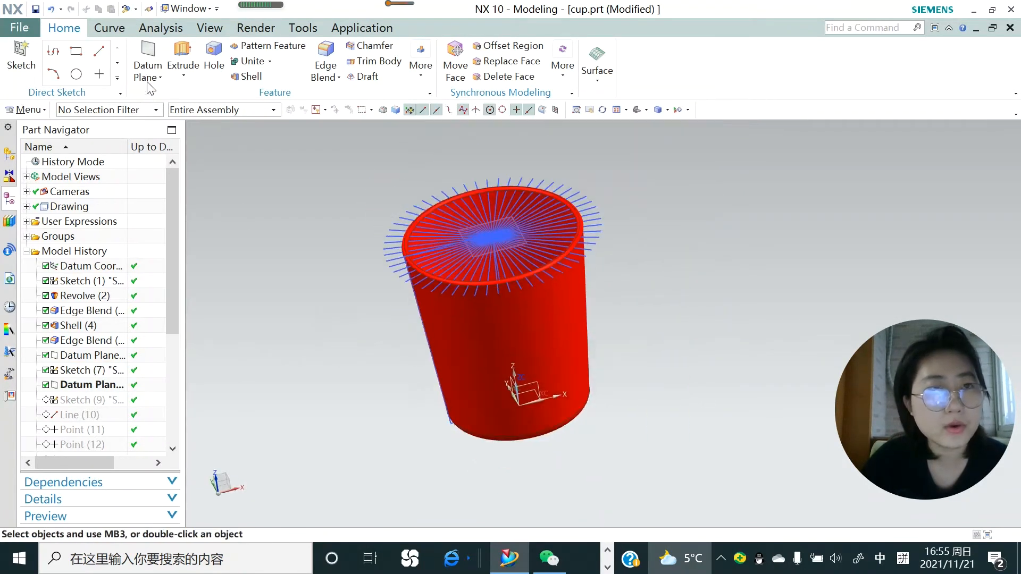
middle_drag(485, 322, 491, 346)
scroll(491, 345, down, 3)
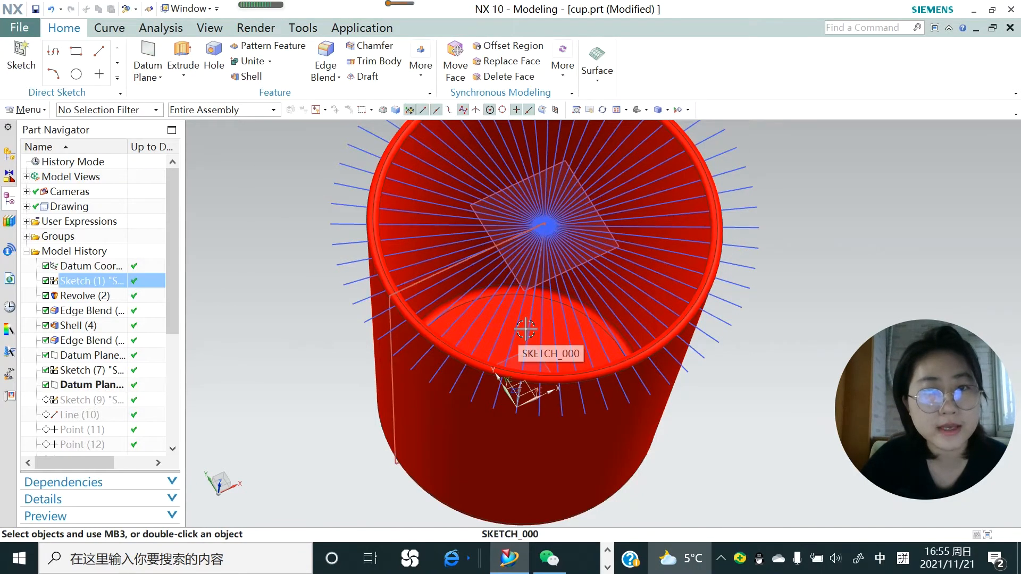
scroll(486, 335, up, 3)
middle_drag(486, 335, 462, 319)
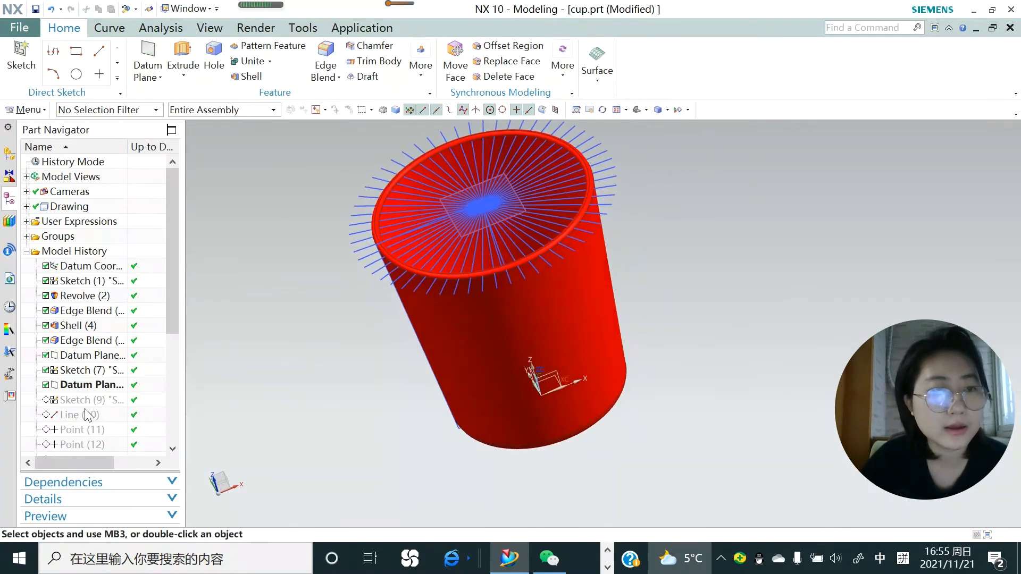
right_click(85, 401)
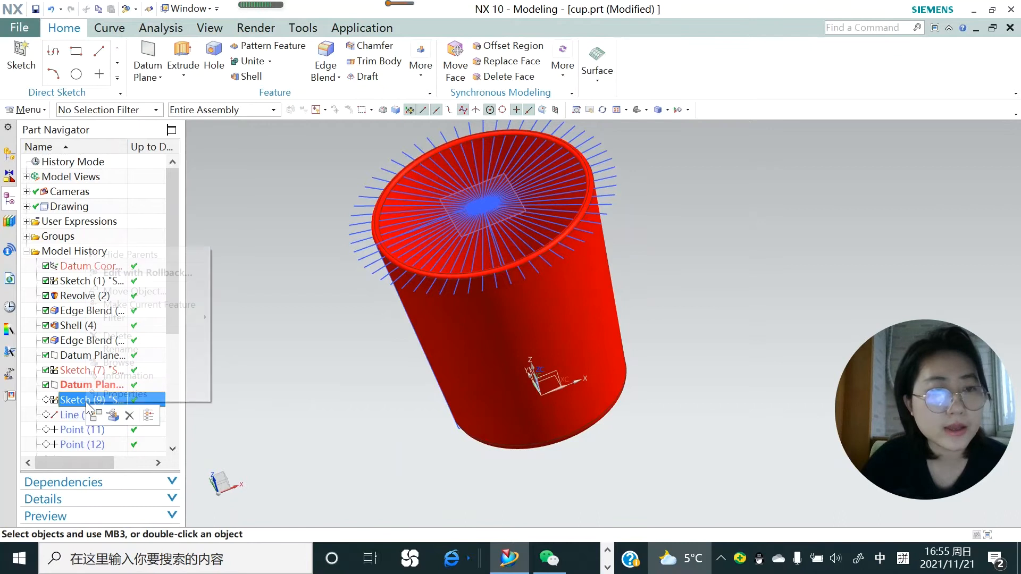
click(139, 306)
scroll(487, 410, up, 3)
middle_drag(504, 415, 523, 400)
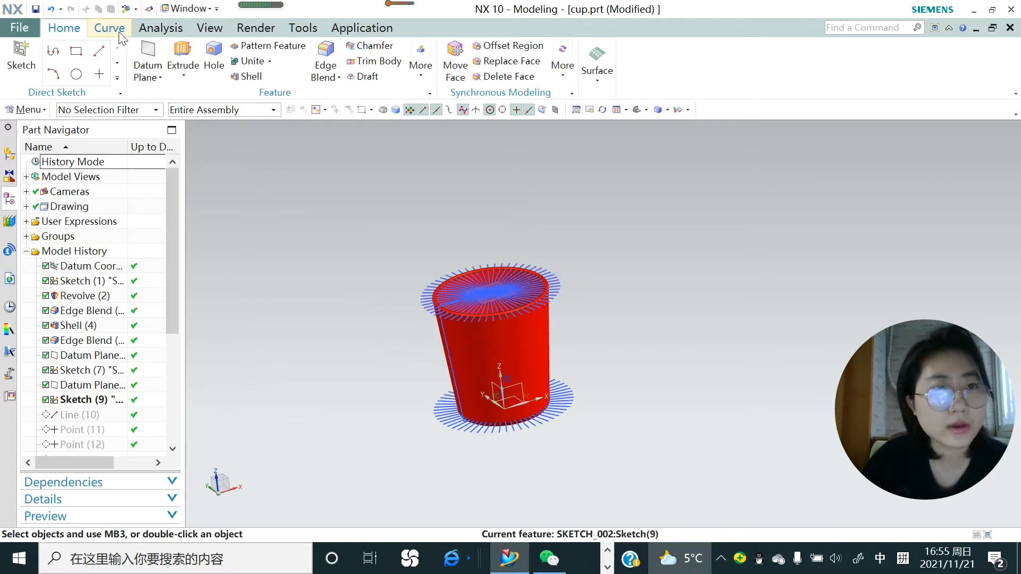
- Open Sketch (9) for editing, review the available curve tools and the radial lines at the base, and finish the sketch
click(21, 53)
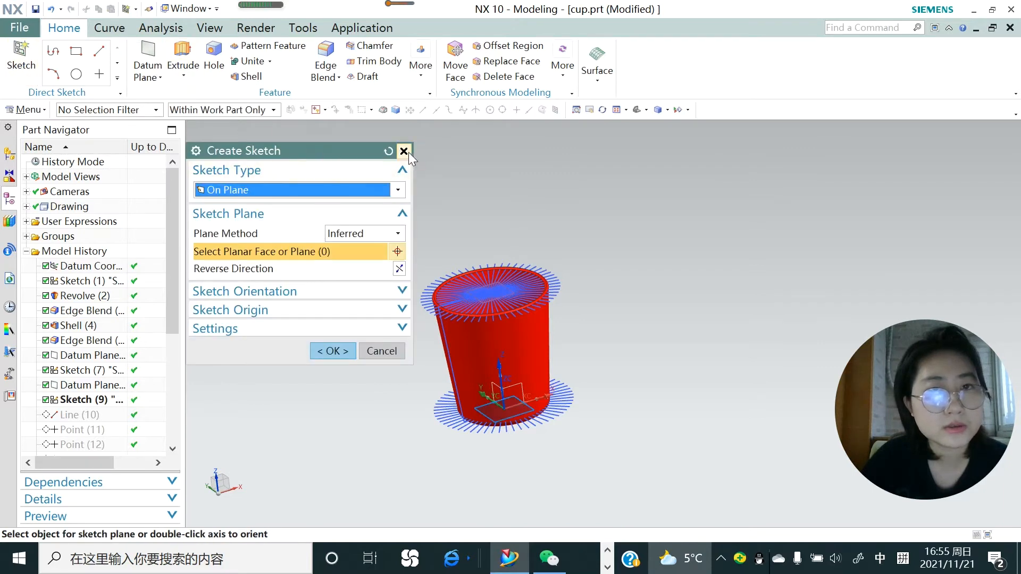
click(404, 151)
double_click(108, 403)
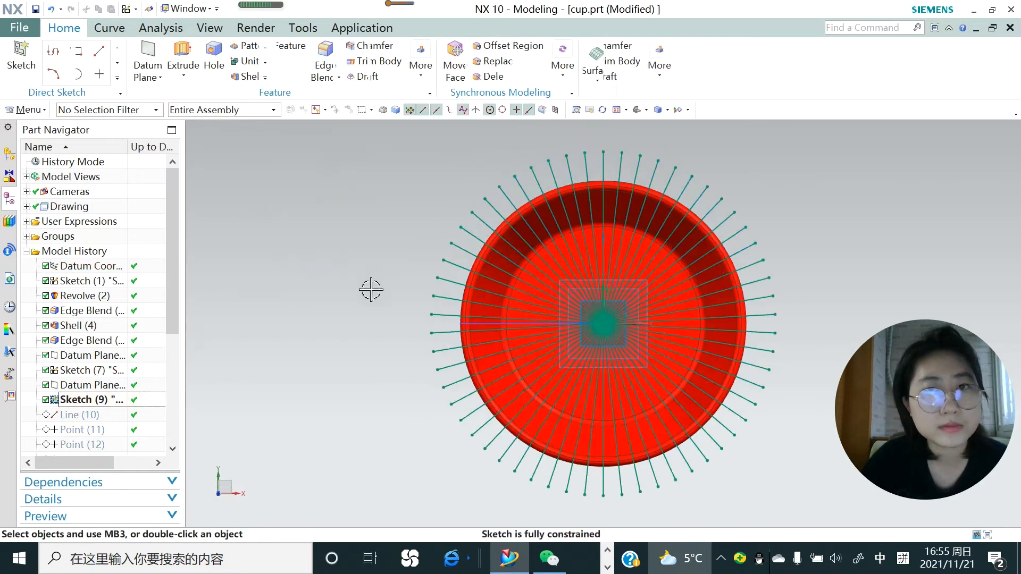
click(266, 79)
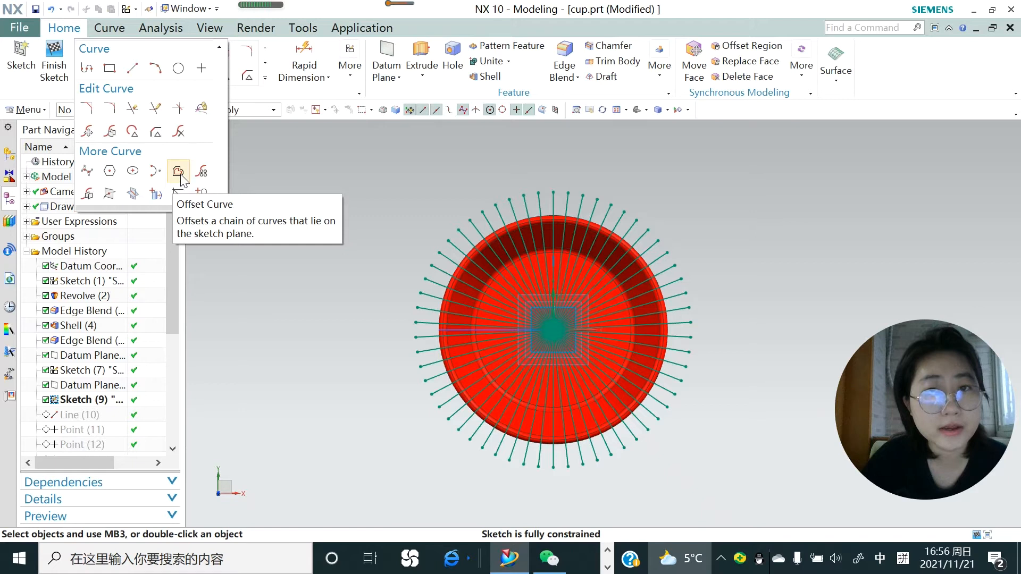
scroll(404, 358, down, 3)
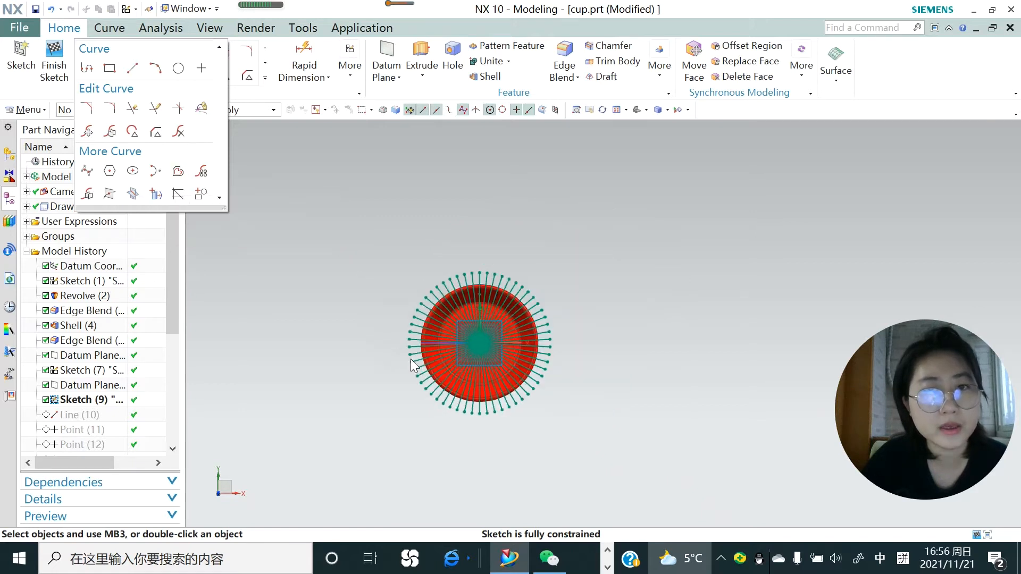
middle_drag(411, 359, 404, 301)
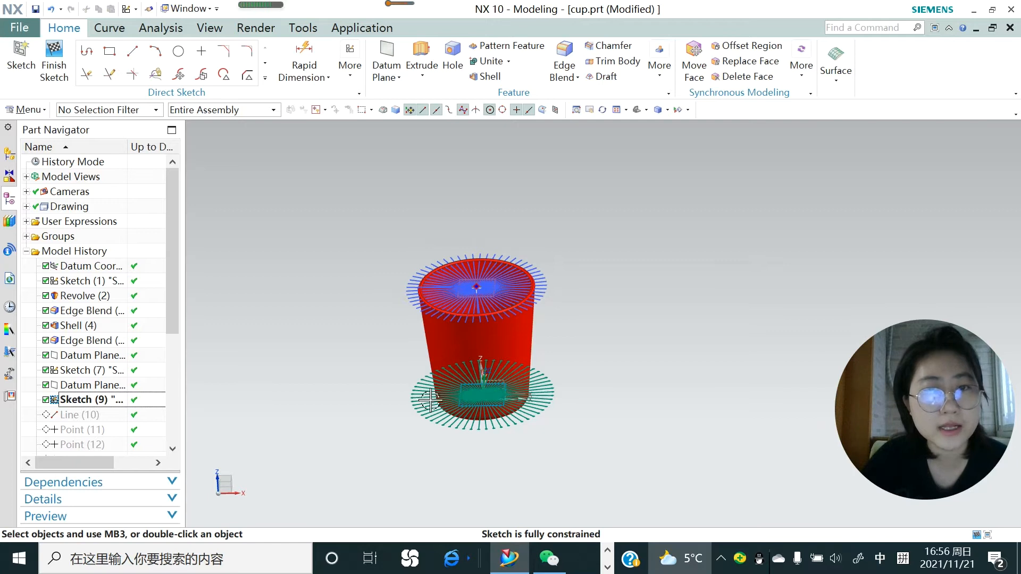
click(54, 61)
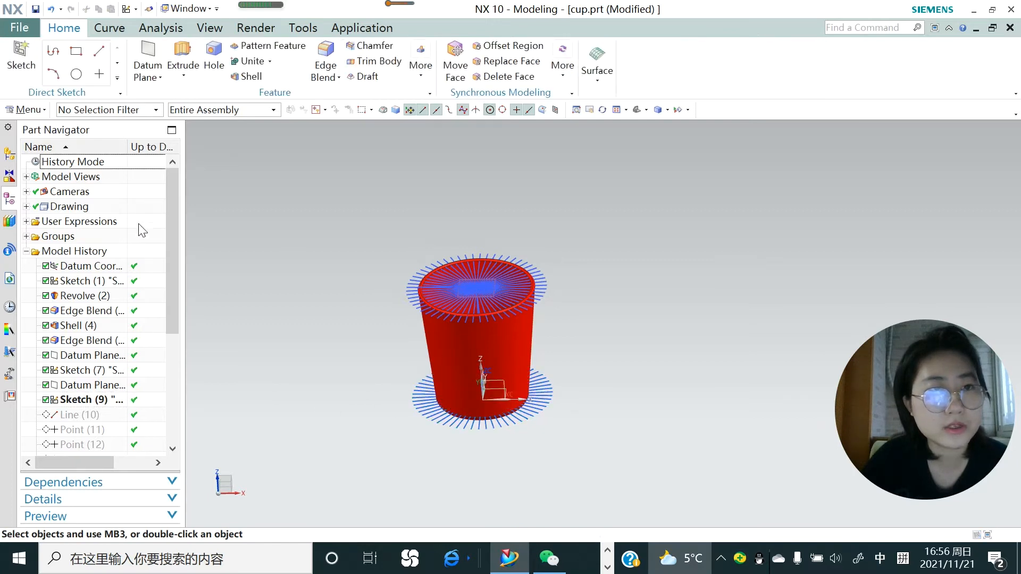
- Make Line (10) the current feature and highlight it in the cup model
drag(168, 250, 168, 306)
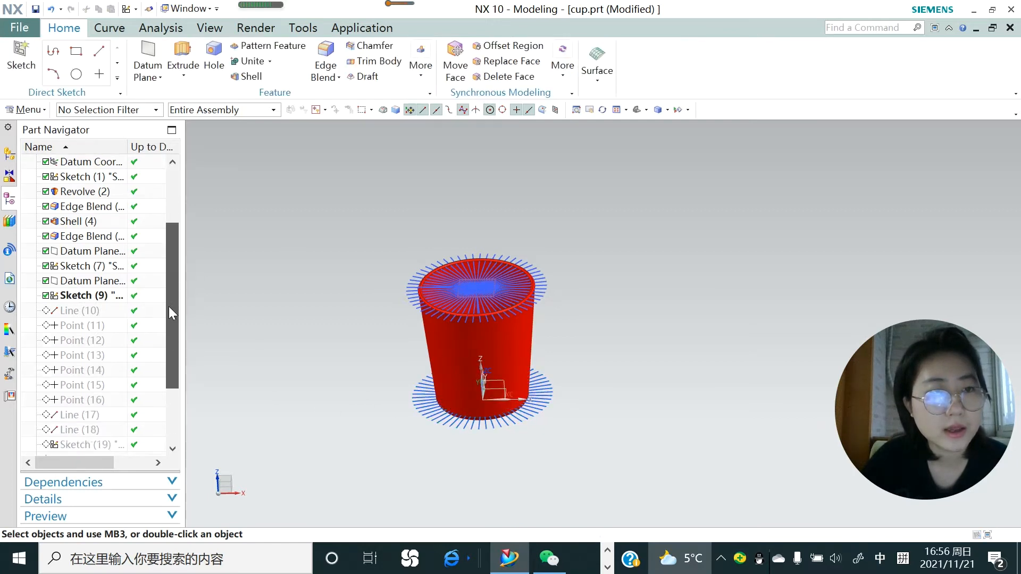
click(97, 307)
right_click(97, 307)
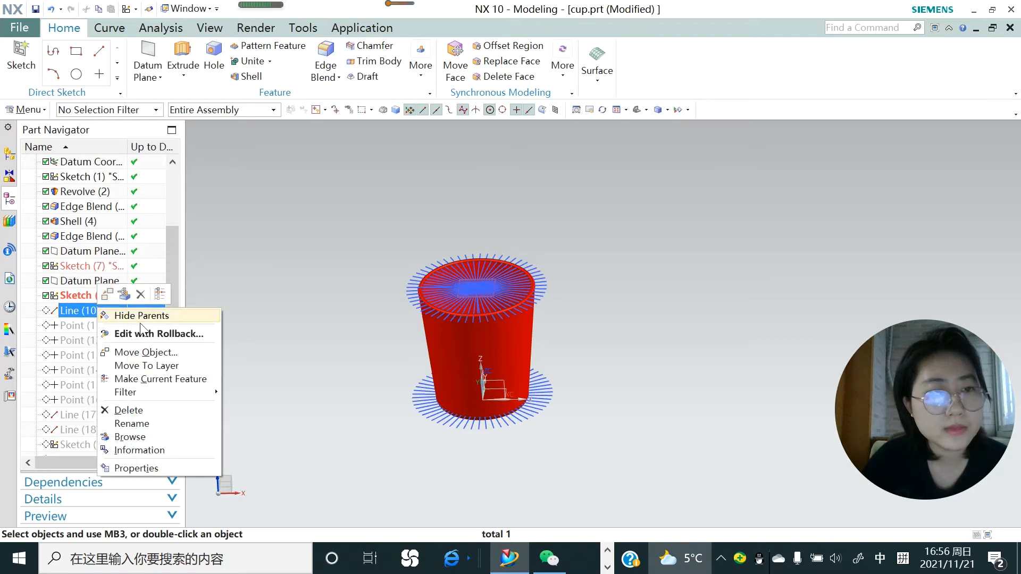
click(160, 378)
click(80, 310)
- Examine Line (10) inside the cup in relation to the radial lines at the rim and base
middle_drag(533, 319, 535, 340)
scroll(534, 345, up, 5)
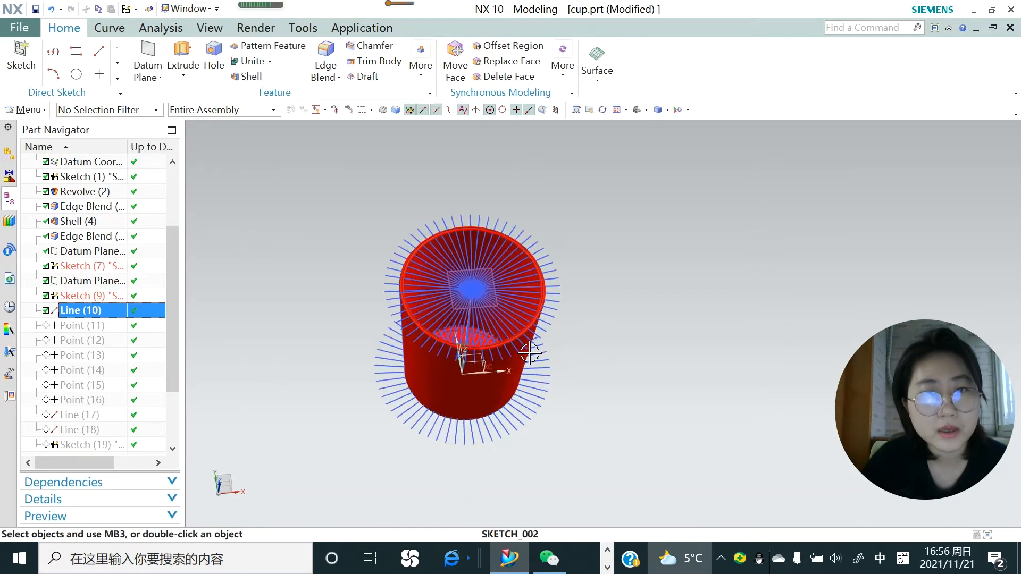
middle_drag(442, 345, 441, 324)
scroll(440, 301, up, 1)
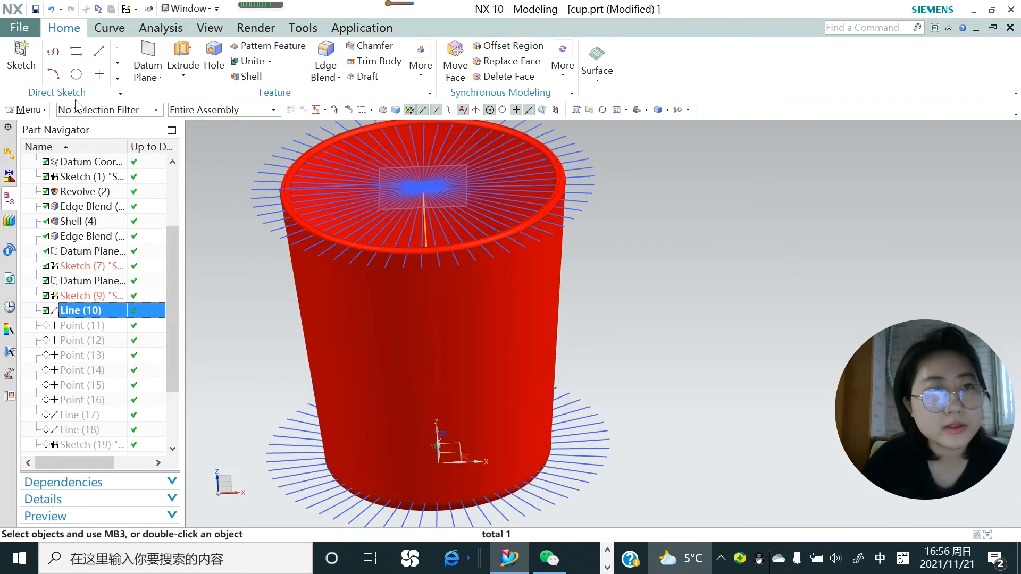
scroll(364, 295, down, 1)
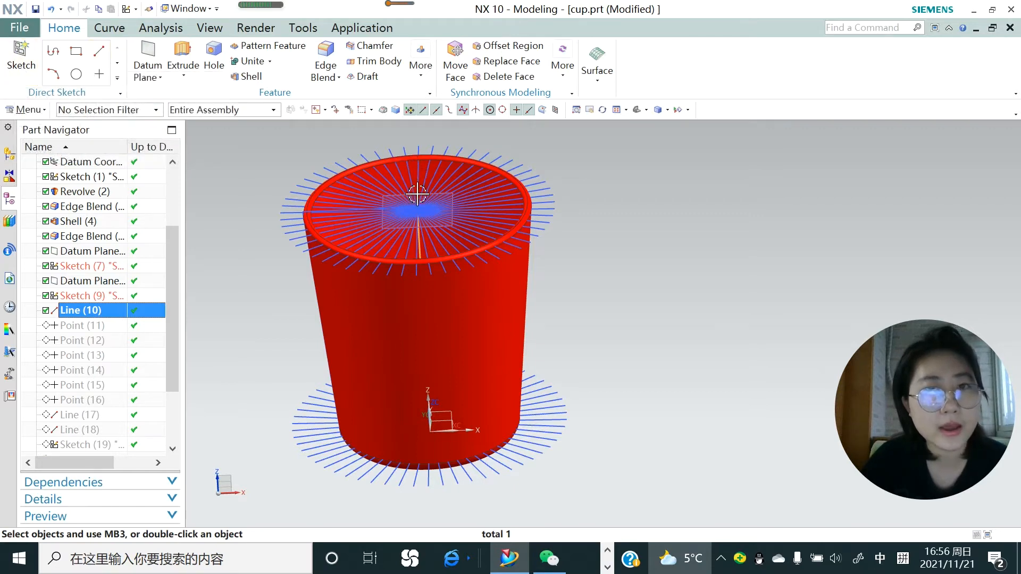
scroll(420, 216, down, 8)
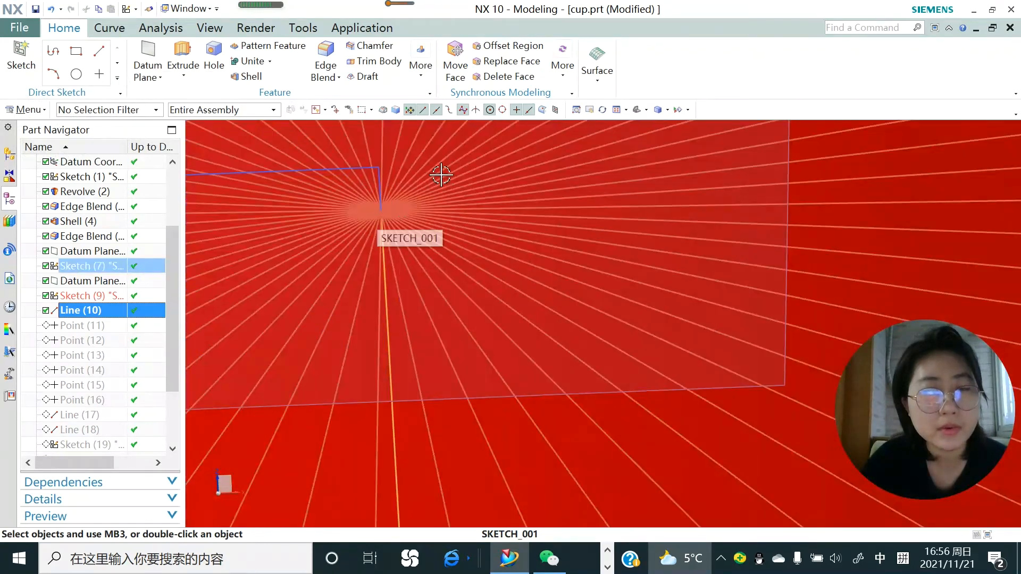
scroll(440, 174, up, 10)
mouse_move(440, 173)
middle_down()
mouse_move(441, 276)
mouse_move(430, 314)
mouse_move(441, 273)
middle_up()
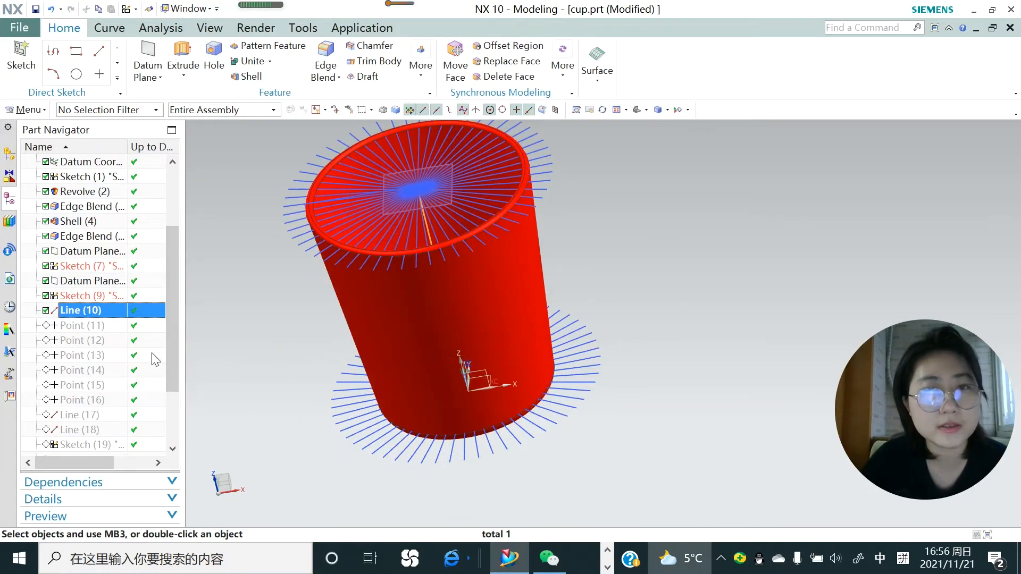
- Make Point (11) the current feature and locate it on the cup's lower edge
right_click(103, 326)
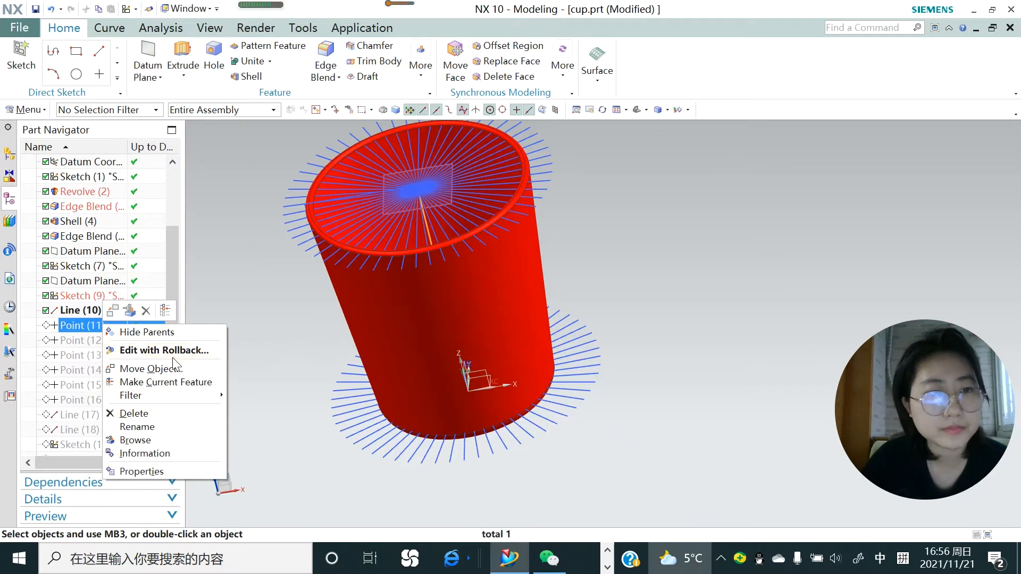
click(181, 382)
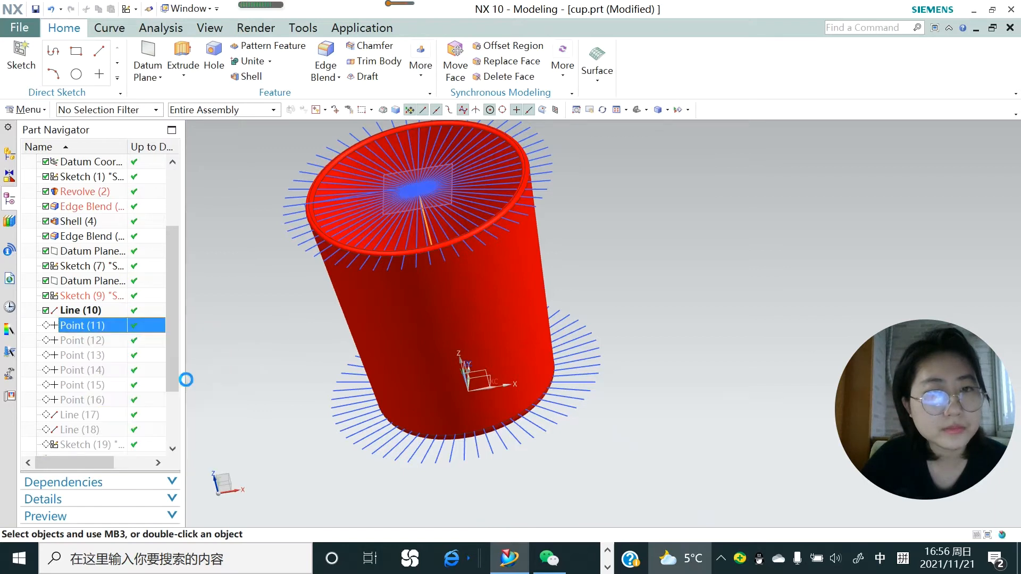
click(99, 327)
mouse_move(406, 394)
middle_down()
mouse_move(422, 394)
mouse_move(392, 368)
mouse_move(393, 392)
middle_up()
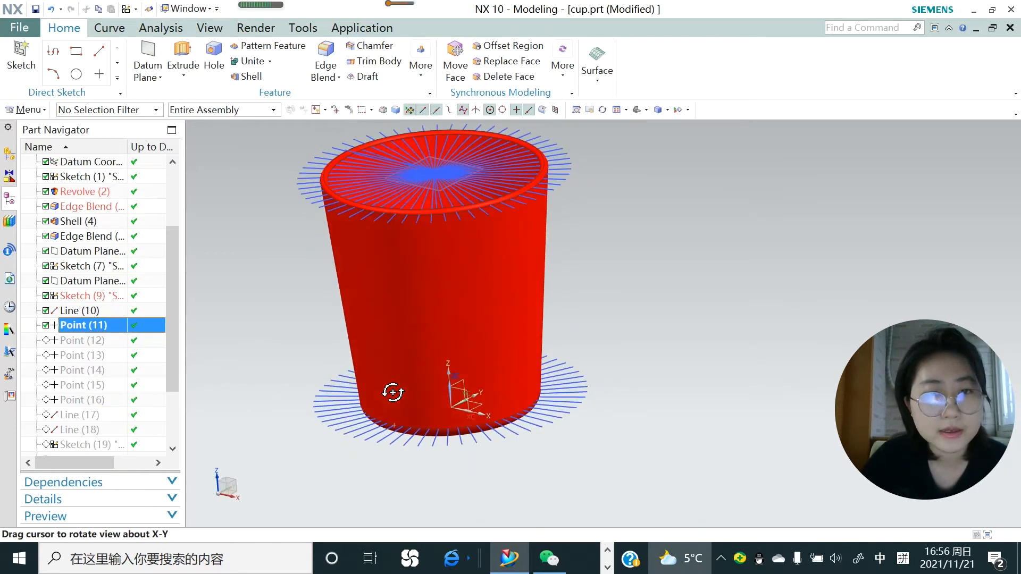
scroll(388, 404, down, 8)
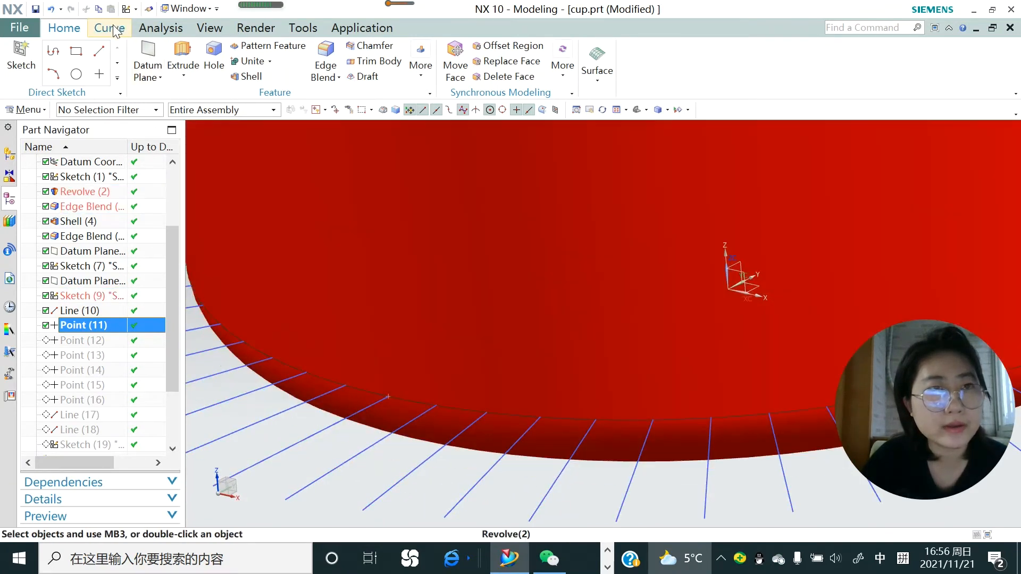
- Open the Point tool, view its Intersection Point options, and close it without creating a point
click(110, 27)
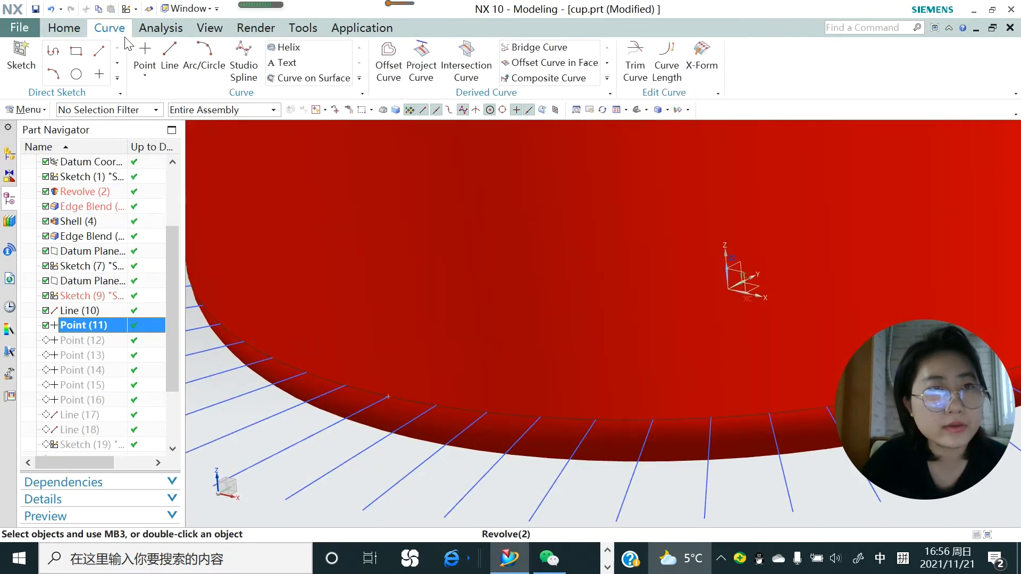
click(145, 75)
click(153, 94)
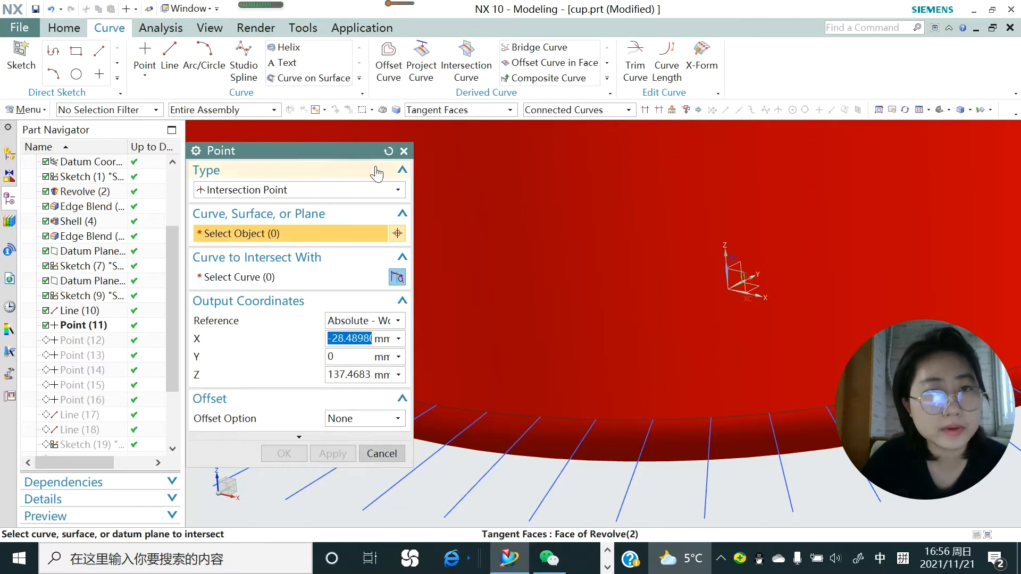
click(404, 151)
- Open Point (11)'s parameters, review the lower edge and radial line that define its Intersection Point, and accept them
double_click(101, 326)
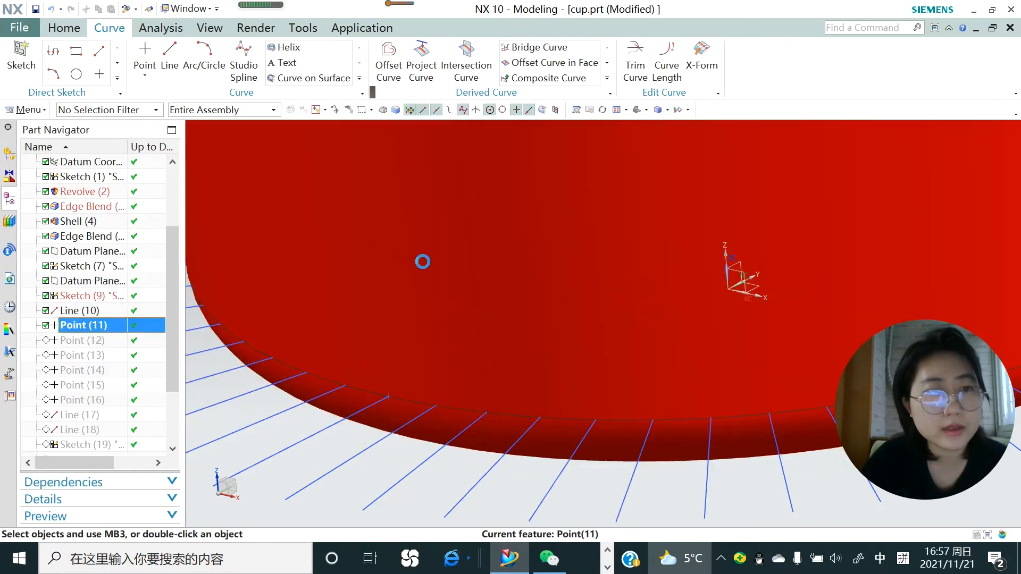
drag(384, 140, 739, 108)
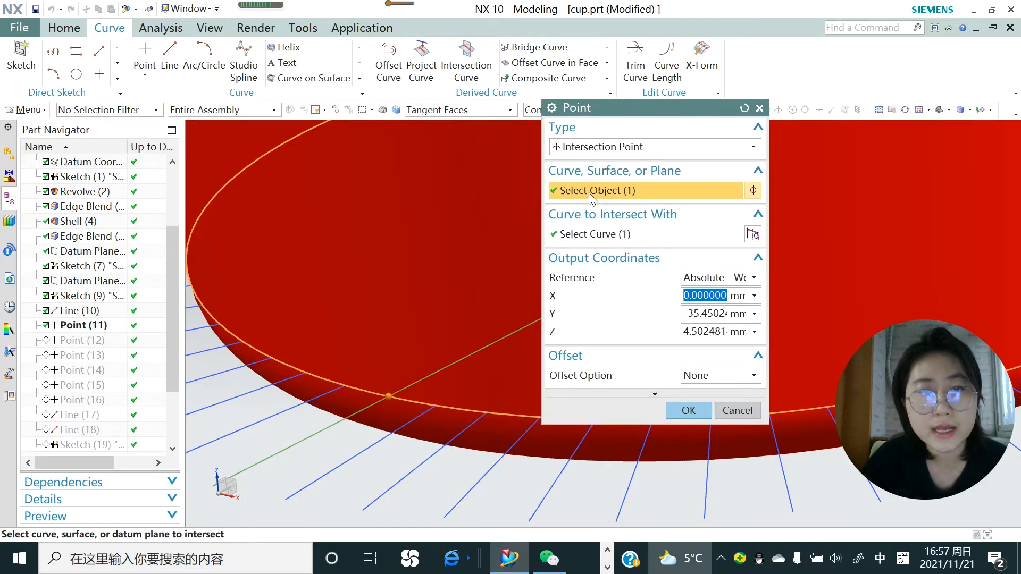
click(589, 233)
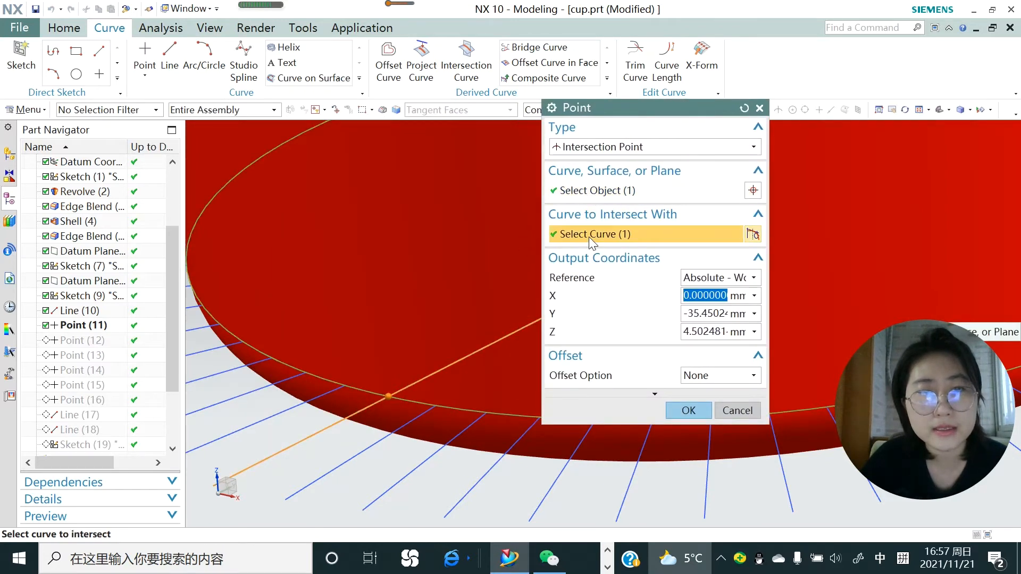
click(590, 190)
scroll(371, 391, down, 3)
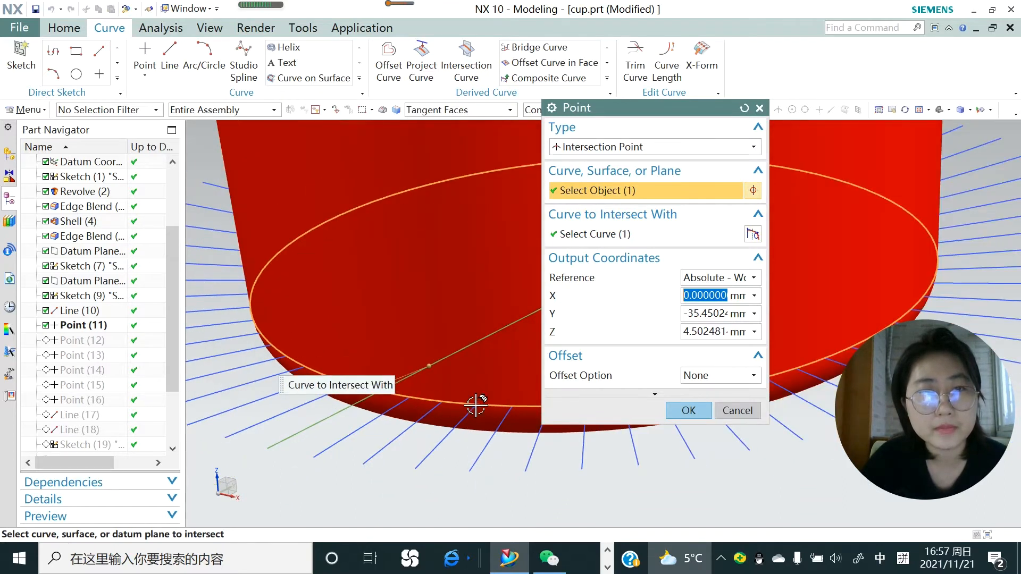
click(589, 234)
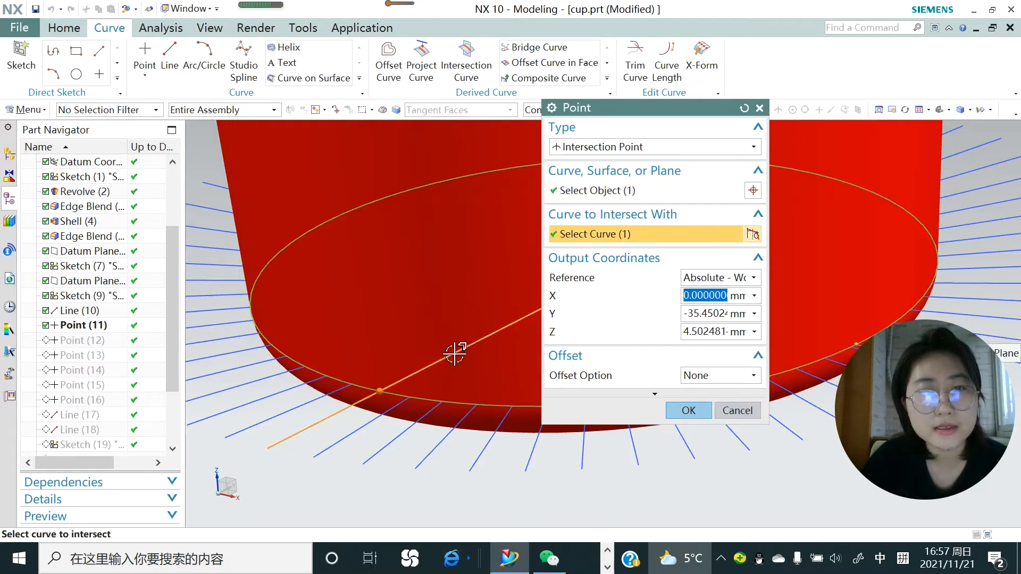
scroll(452, 352, down, 1)
scroll(353, 398, up, 5)
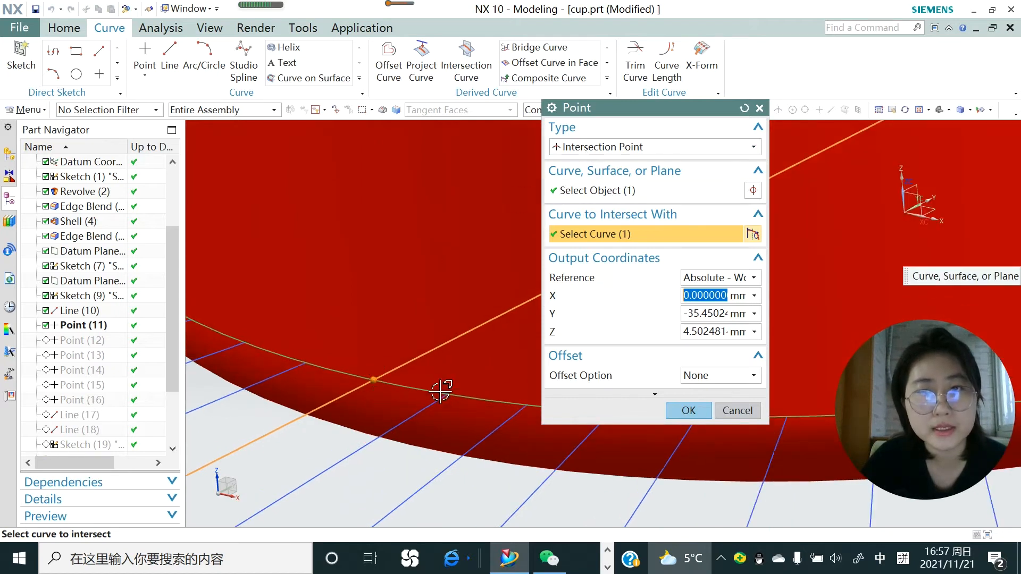
click(680, 411)
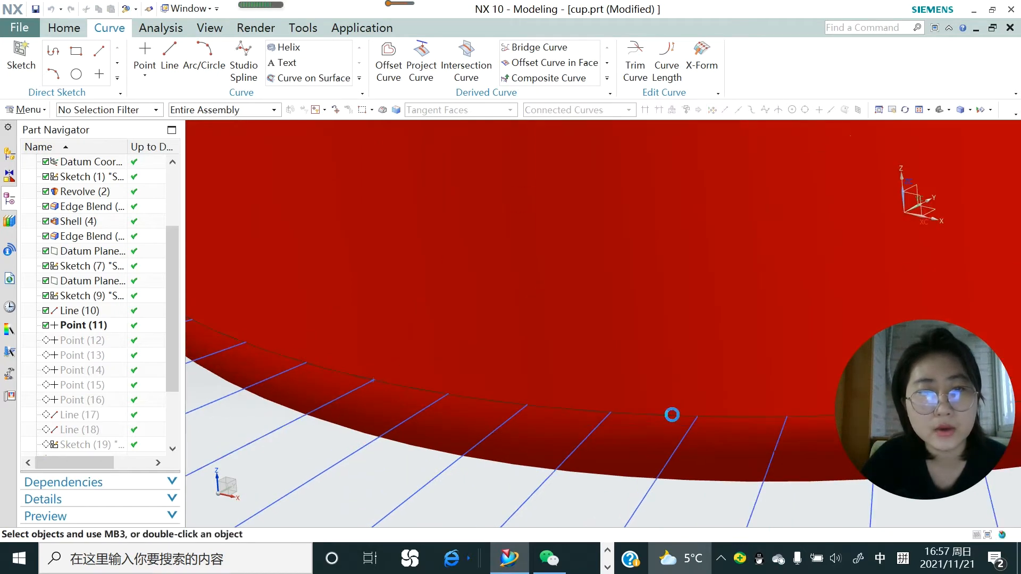
- Advance the current feature to Point (12) and Point (13), highlighting each on the cup's lower edge
right_click(102, 346)
click(153, 402)
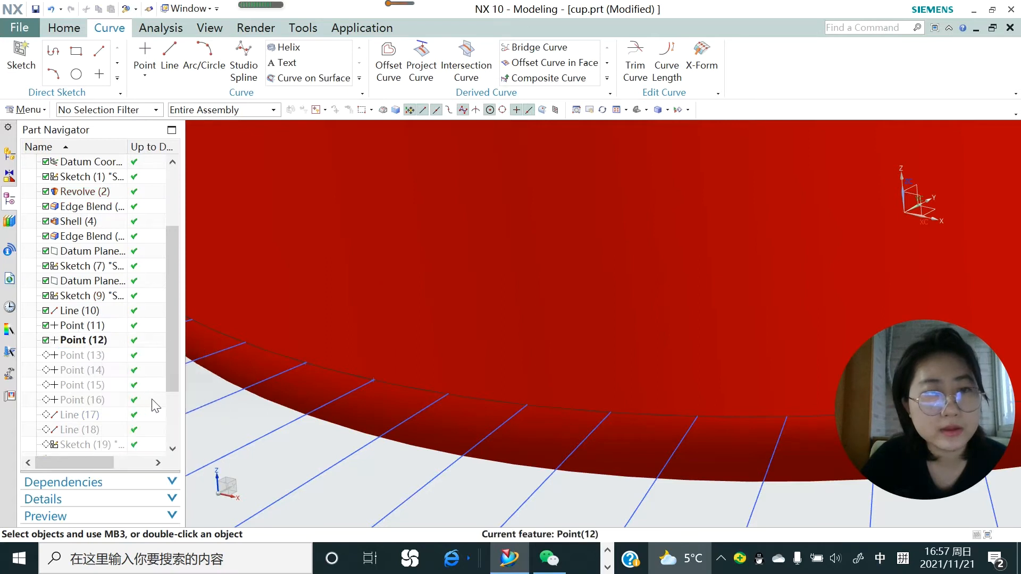
click(85, 341)
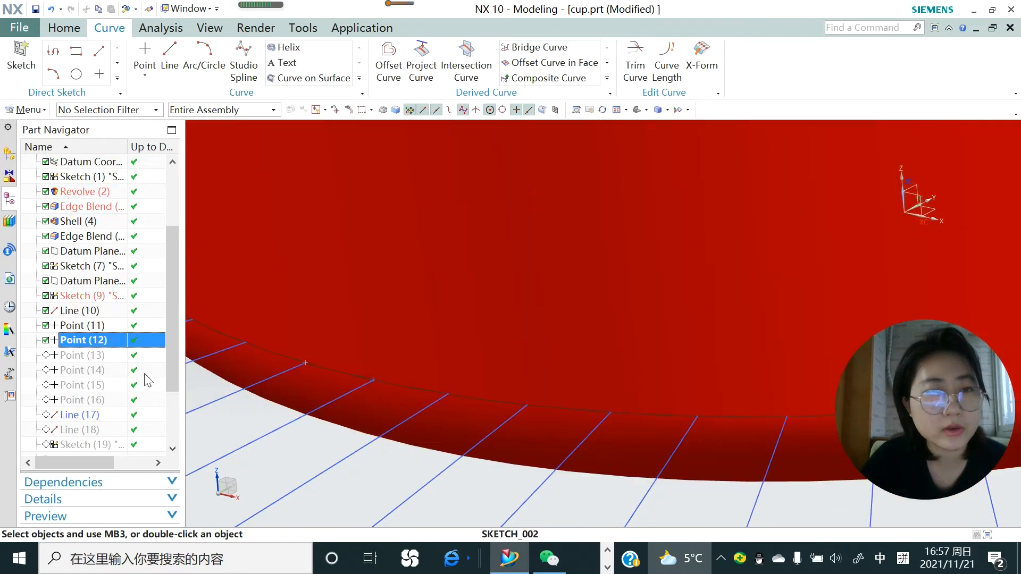
right_click(97, 361)
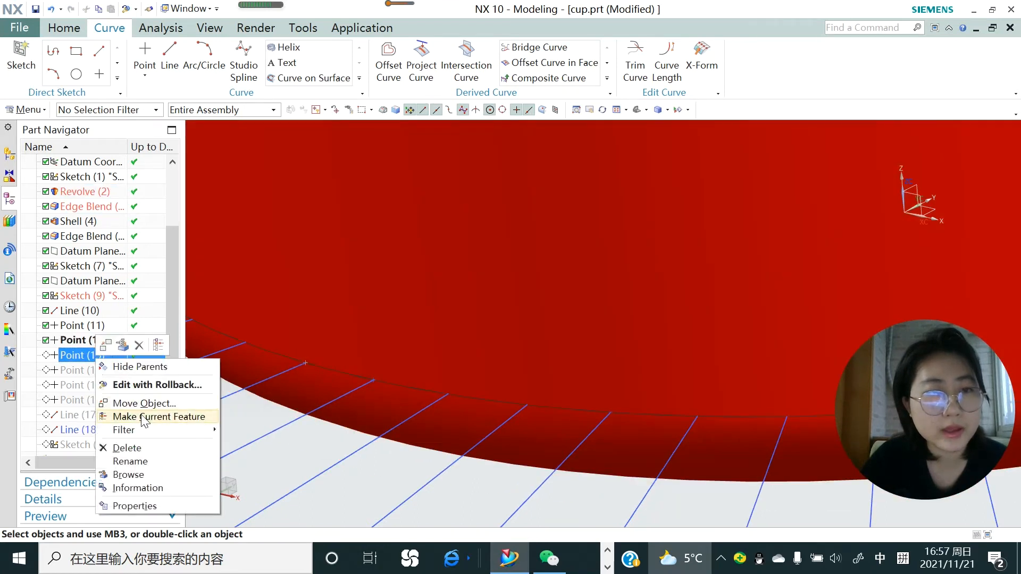
click(139, 415)
click(382, 389)
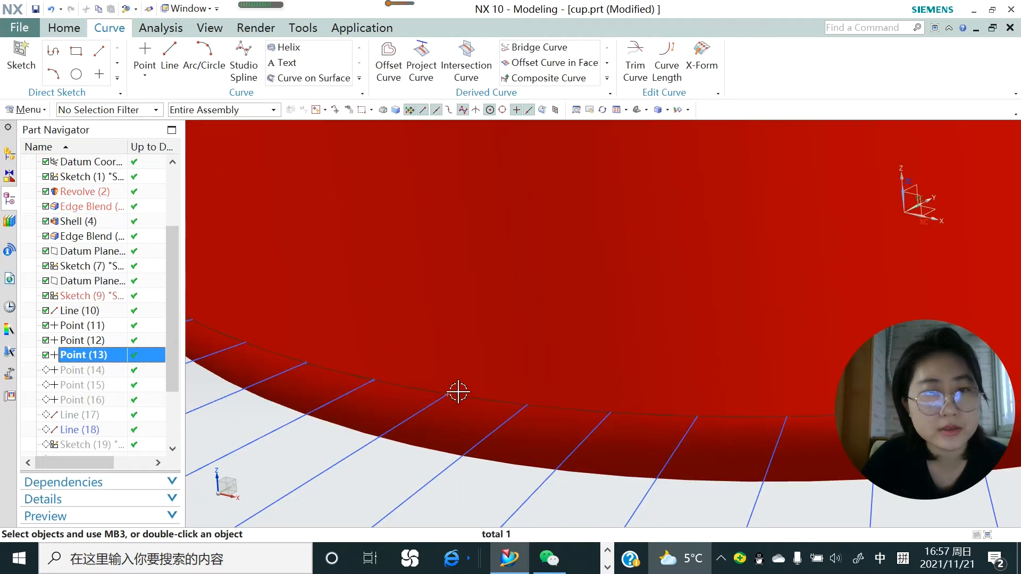
- Advance the current feature to Point (14) and Point (15), highlighting each on the cup's upper rim
scroll(409, 468, down, 10)
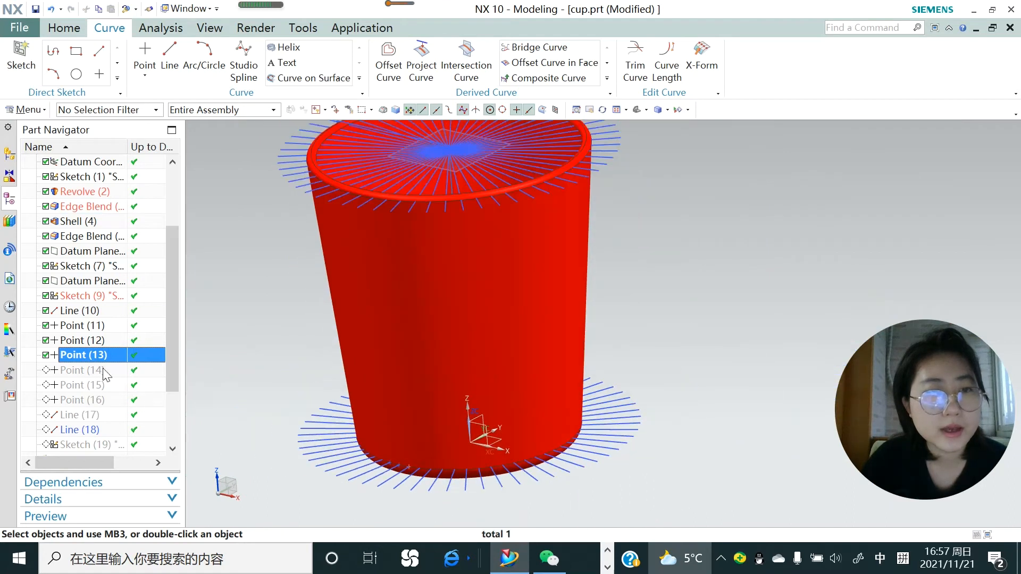
right_click(91, 368)
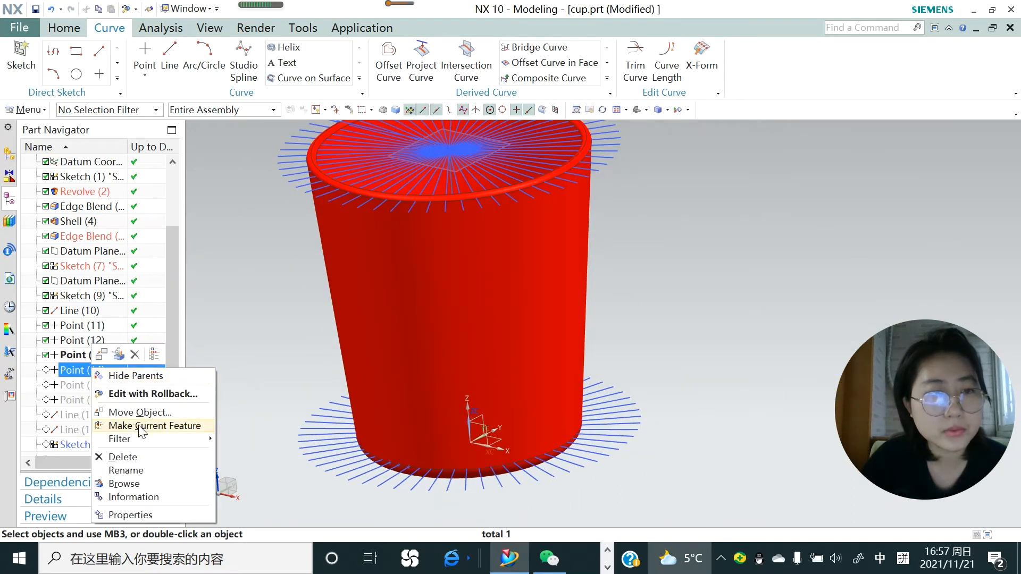
click(152, 424)
click(94, 371)
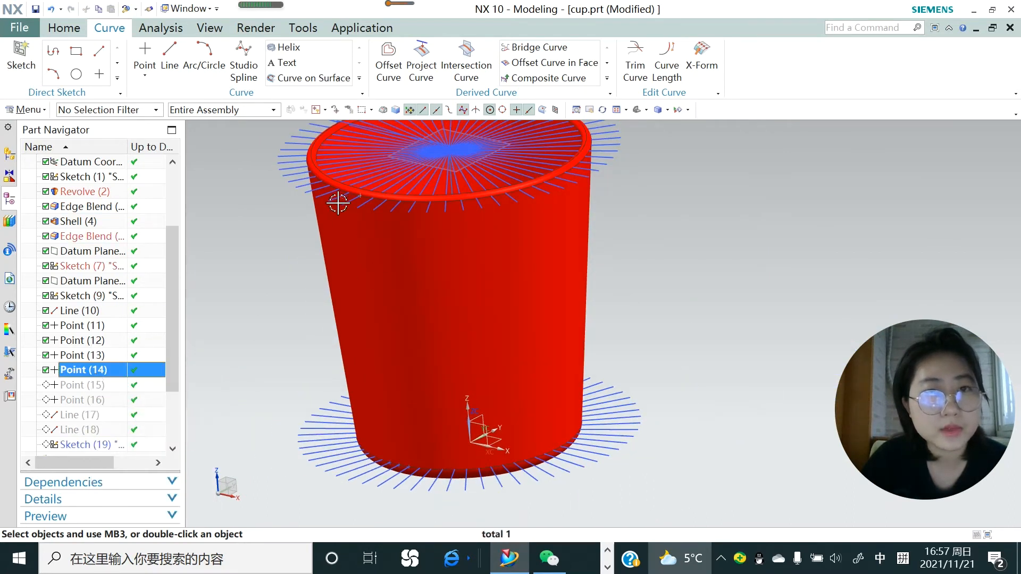
scroll(372, 212, up, 5)
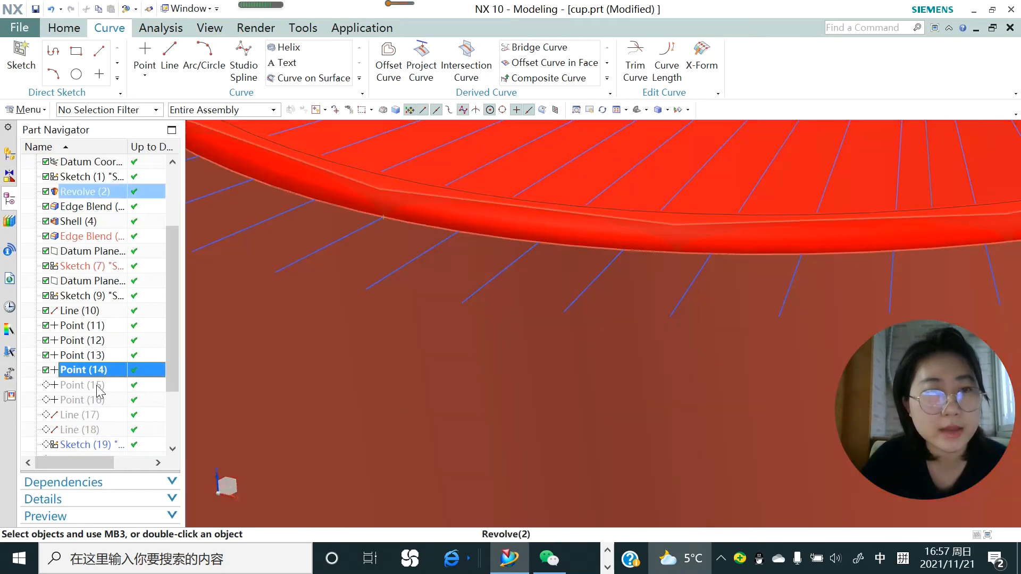
right_click(98, 386)
click(154, 444)
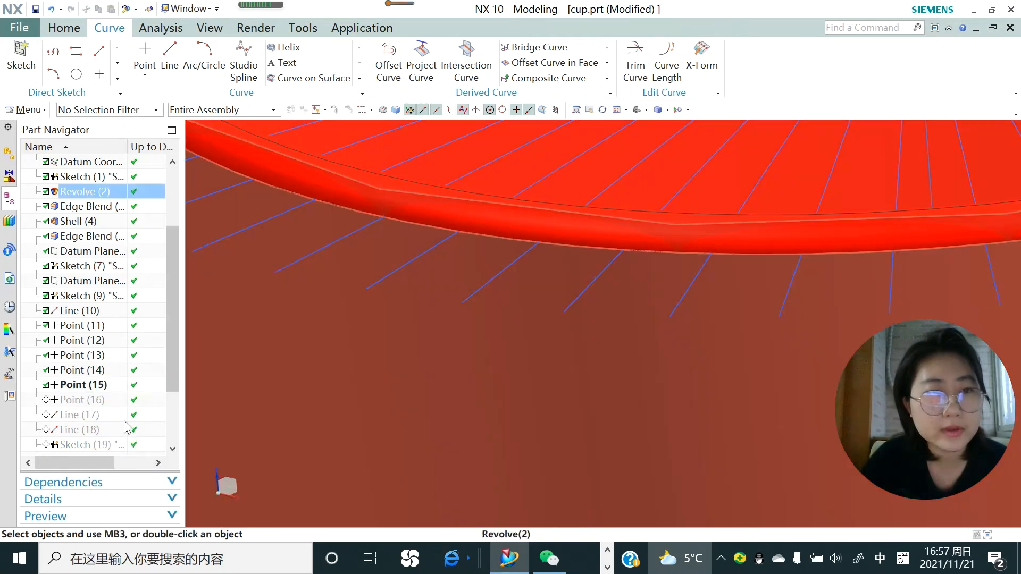
click(98, 384)
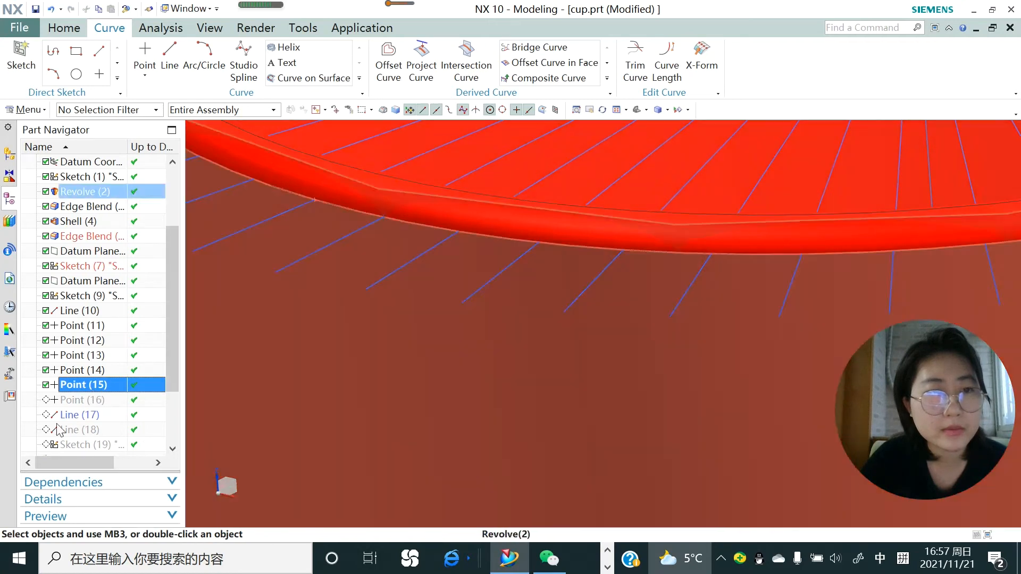
- Make Point (16) the current feature and highlight it on the cup's upper rim
right_click(80, 400)
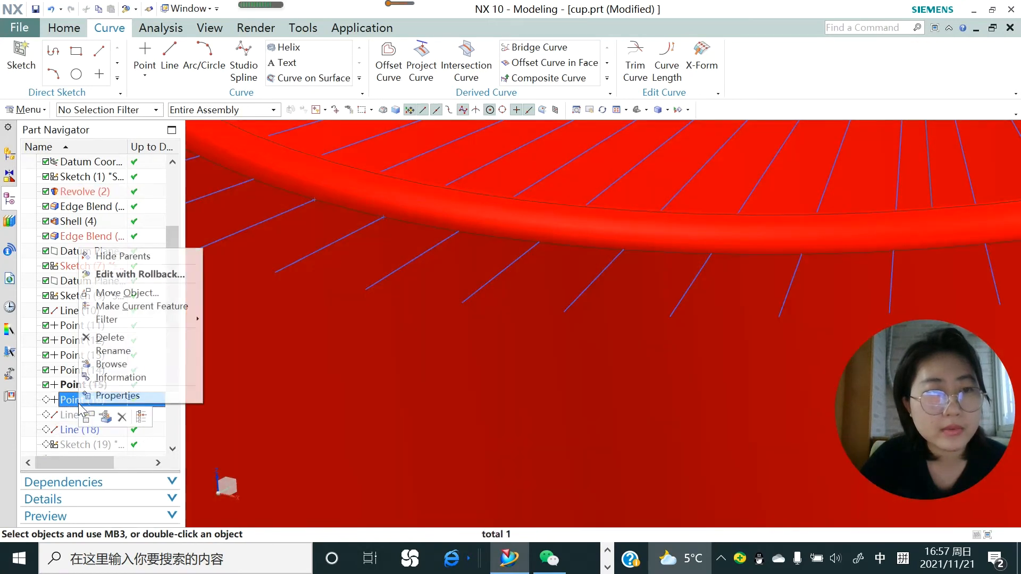
click(138, 303)
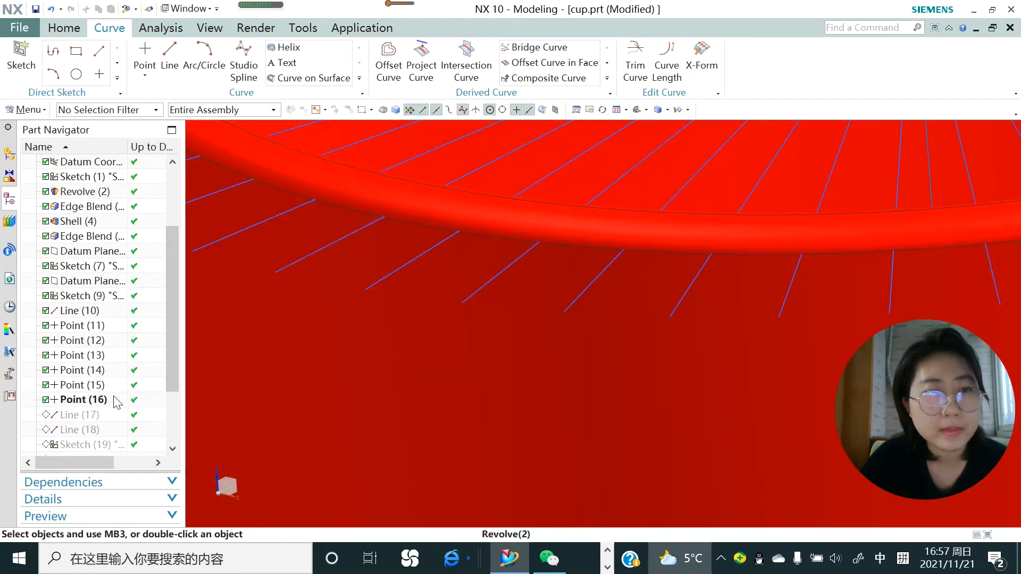
click(106, 399)
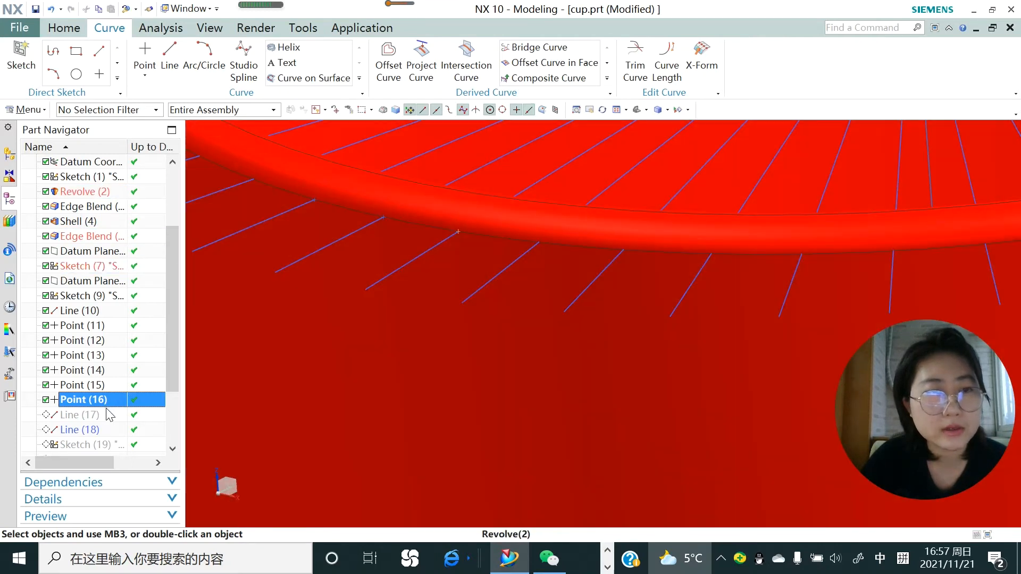
- Make Line (17) the current feature to show it running down the cup's wall from the rim
click(80, 414)
right_click(97, 416)
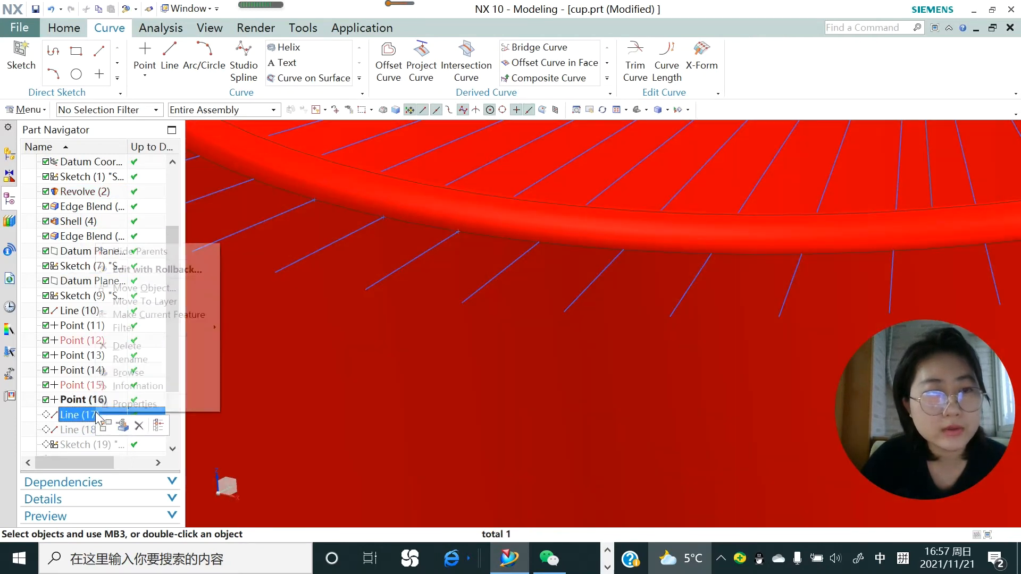
click(161, 315)
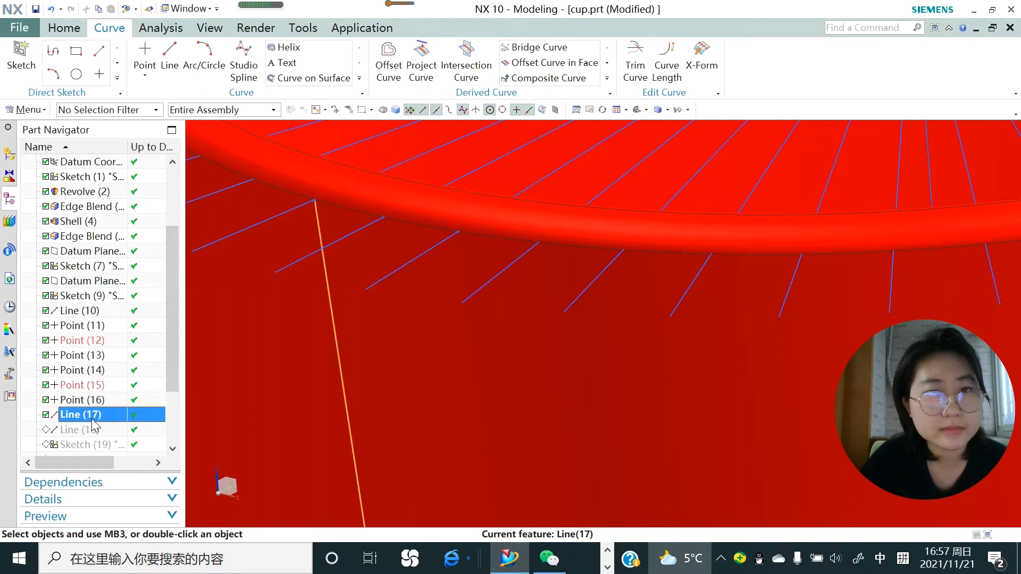
- Check Line (17) between the cup's rim and lower edge, and make Line (18) the current feature
scroll(431, 216, down, 5)
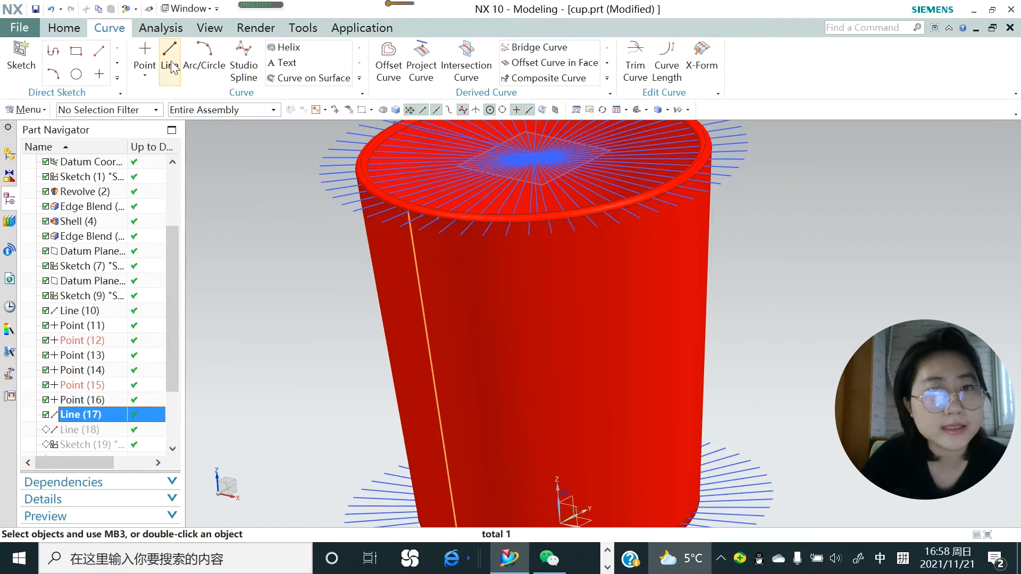
scroll(394, 205, up, 4)
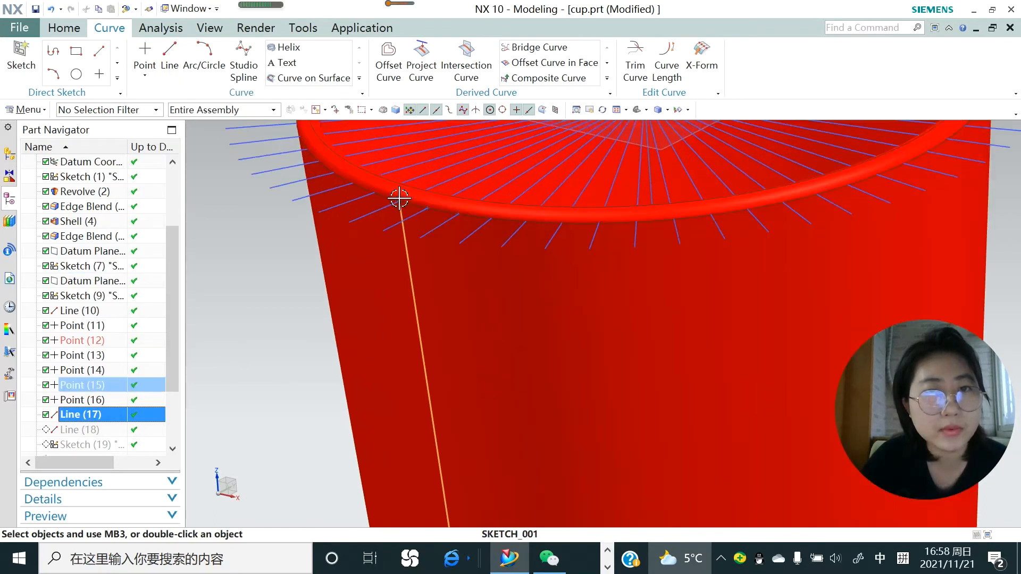
scroll(398, 195, down, 4)
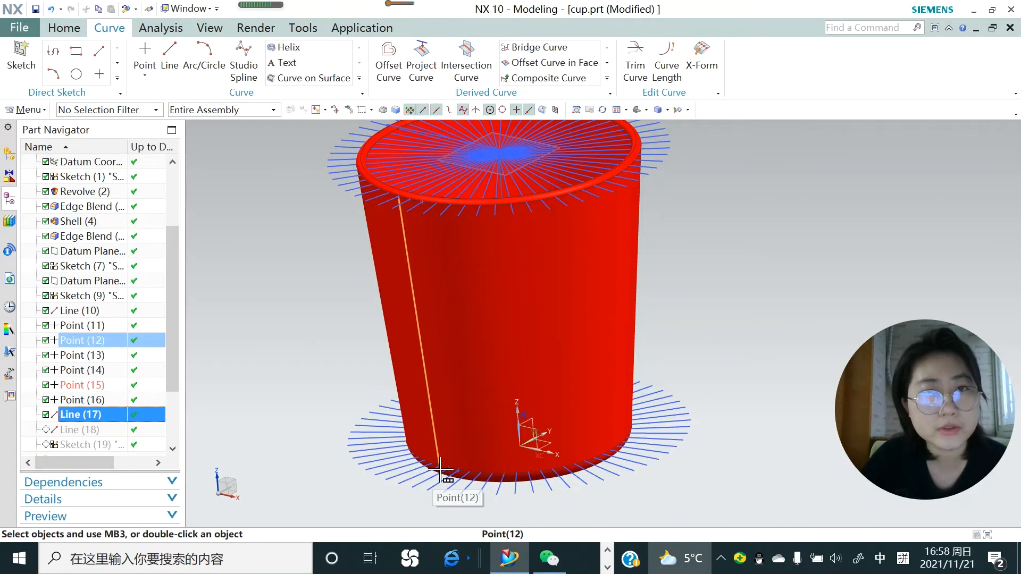
click(80, 430)
right_click(93, 429)
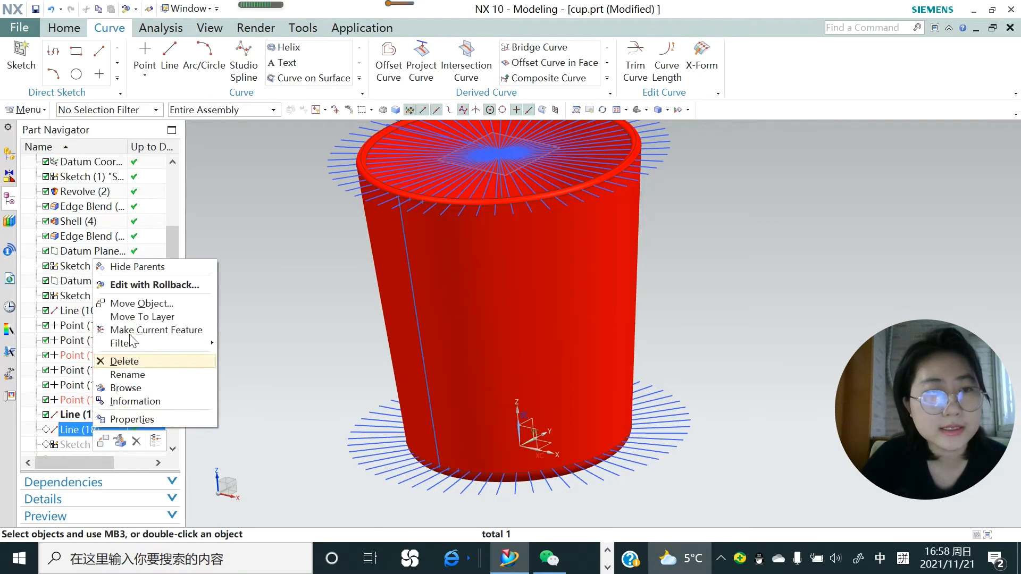
click(145, 330)
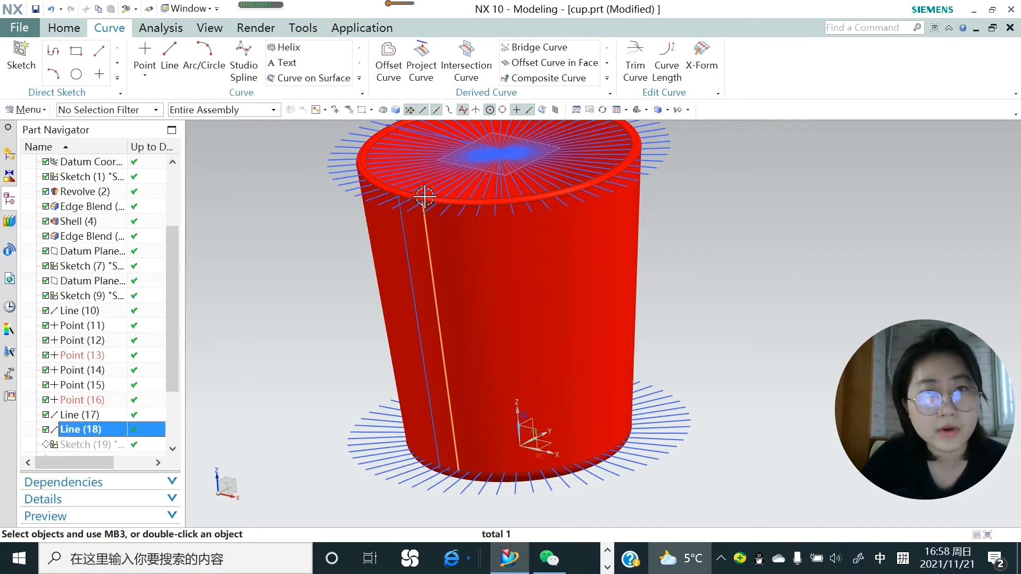
scroll(417, 200, up, 5)
scroll(417, 201, down, 5)
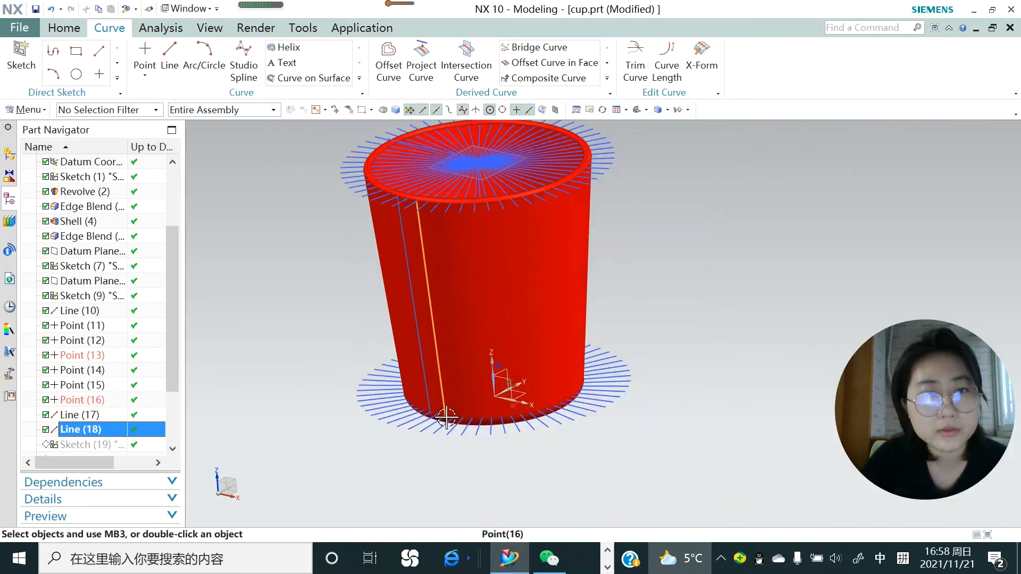
- Open Sketch (22) for editing and examine its curve running down the cup's wall
drag(177, 362, 171, 381)
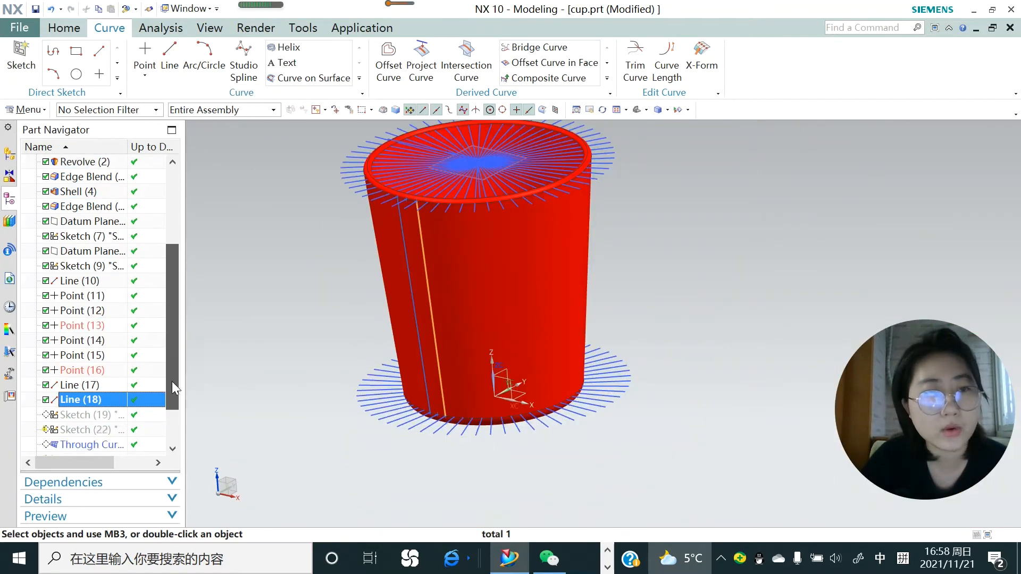
double_click(100, 432)
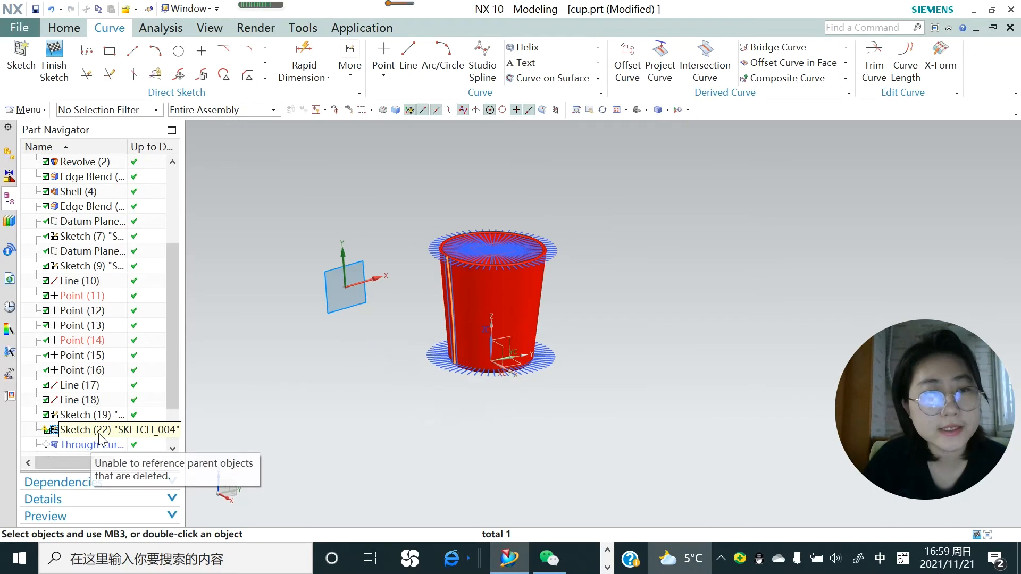
click(100, 431)
scroll(497, 352, up, 2)
scroll(498, 353, up, 2)
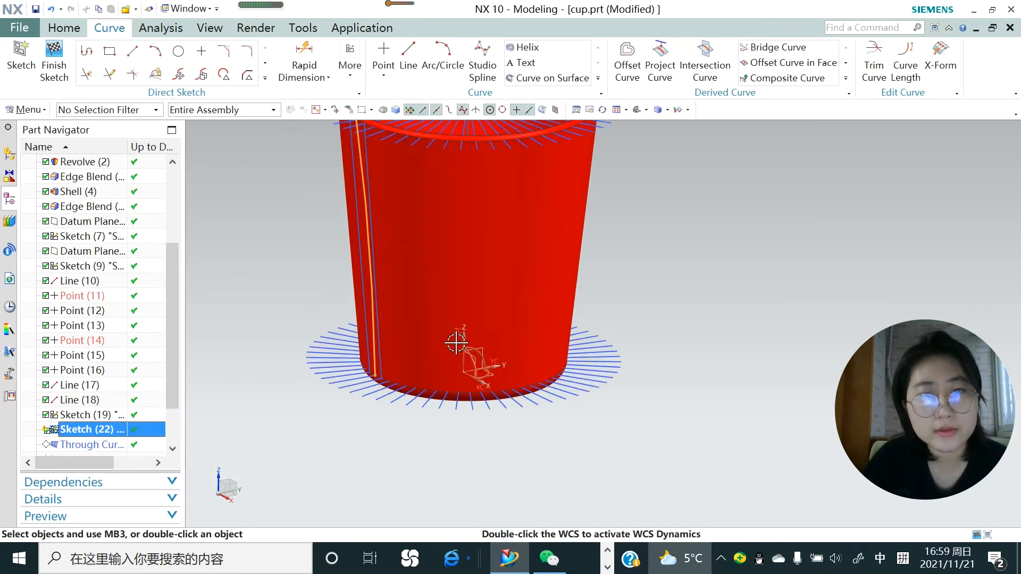
scroll(512, 388, down, 2)
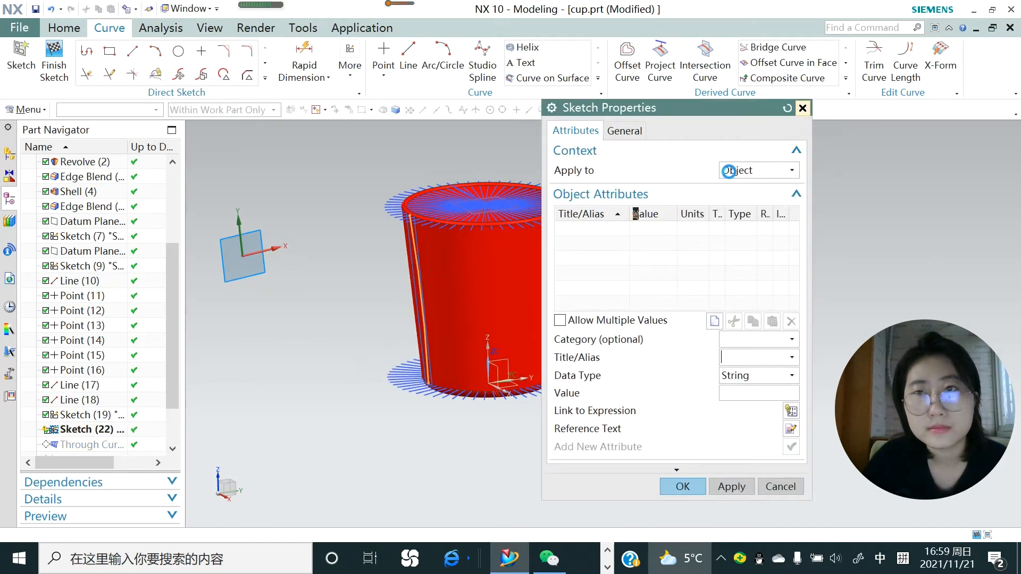
middle_drag(561, 372, 534, 362)
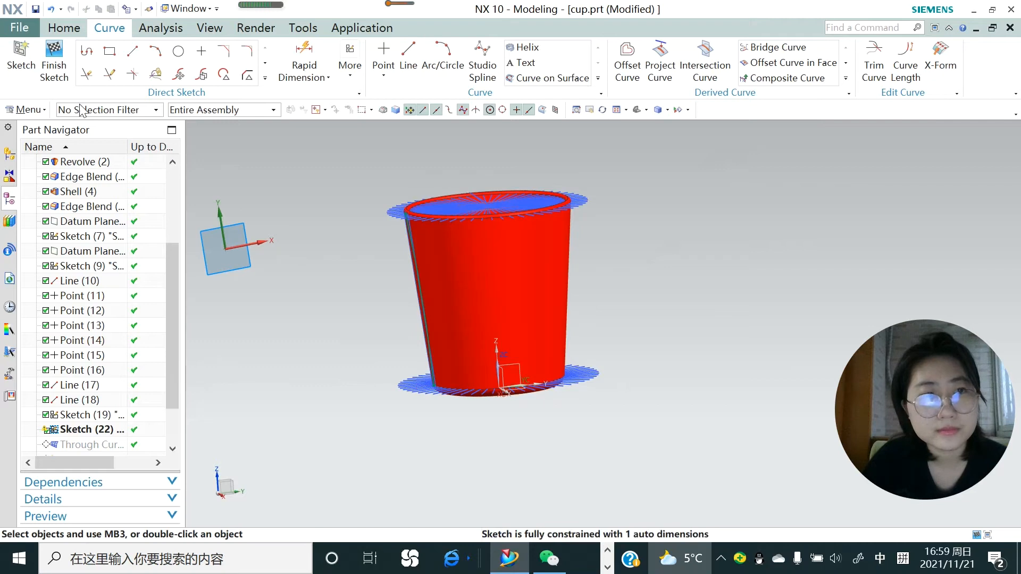
- Finish Sketch (22) and reopen it for editing, facing its sketch plane with the cup seen side-on
click(54, 59)
double_click(80, 431)
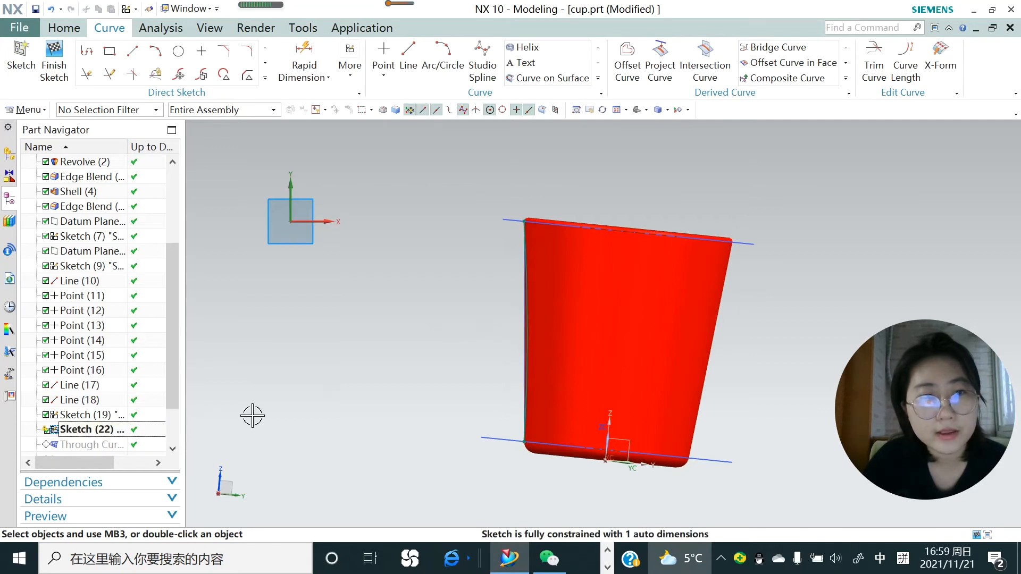
scroll(468, 339, down, 3)
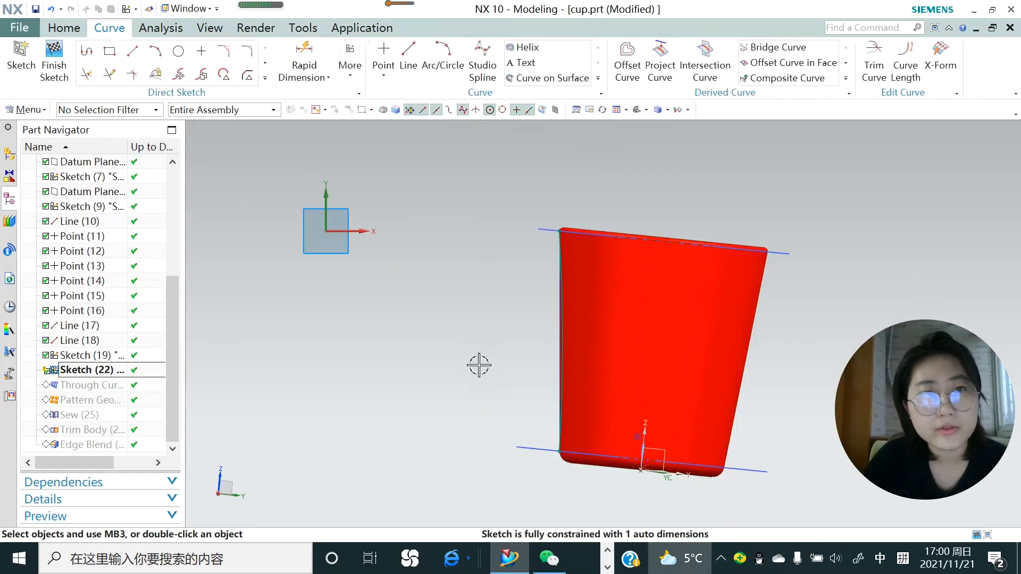
scroll(478, 365, down, 1)
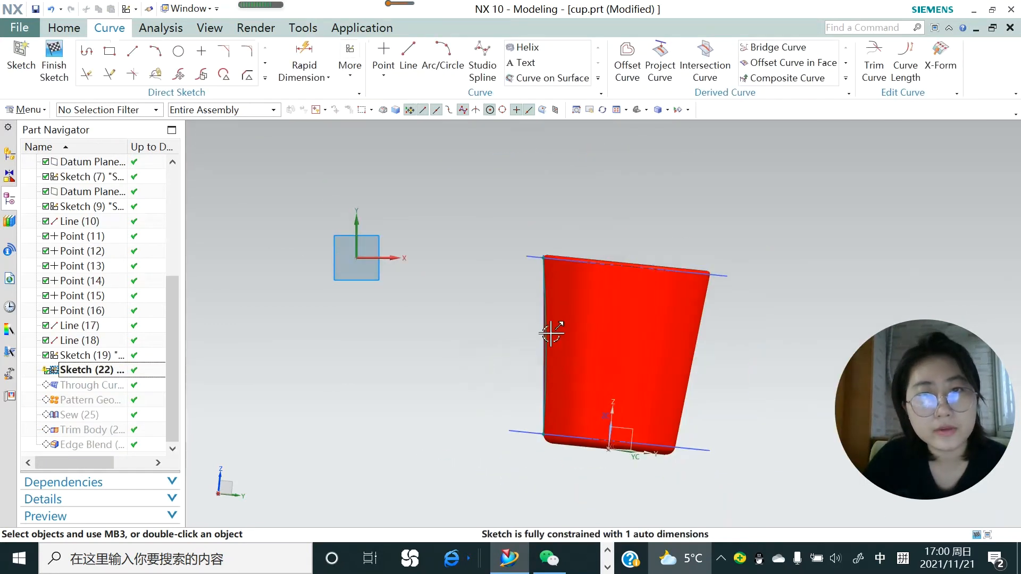
- Add a radial dimension to the arc of Sketch (22), placing it in the empty space beside the cup's wall
click(329, 78)
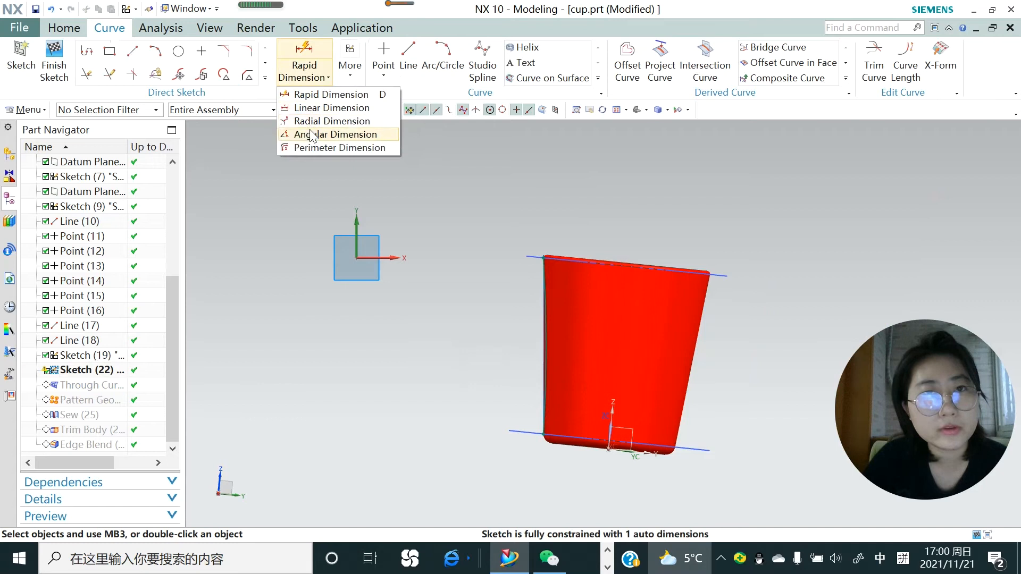
click(319, 122)
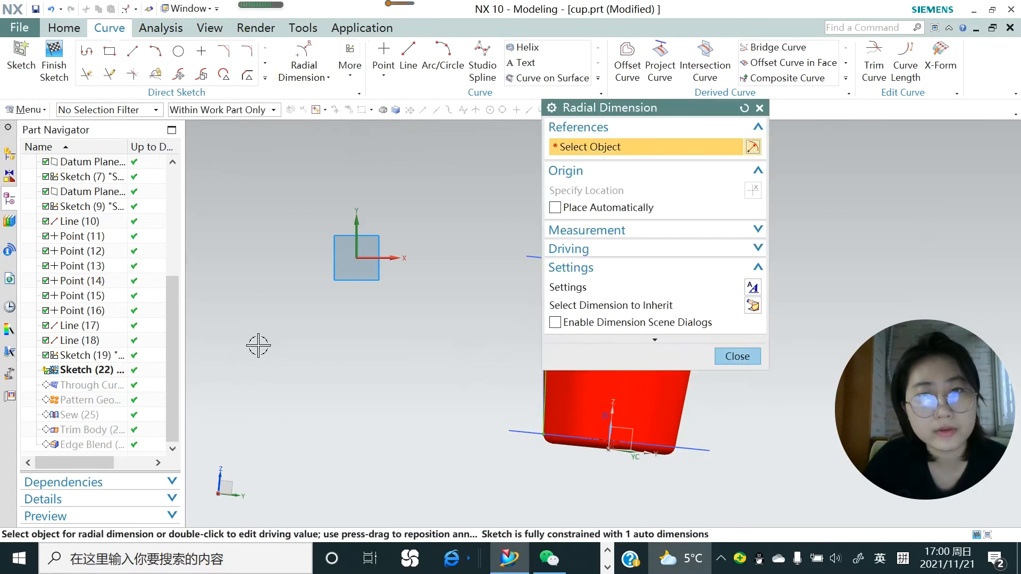
scroll(308, 332, down, 2)
scroll(454, 338, up, 2)
click(457, 340)
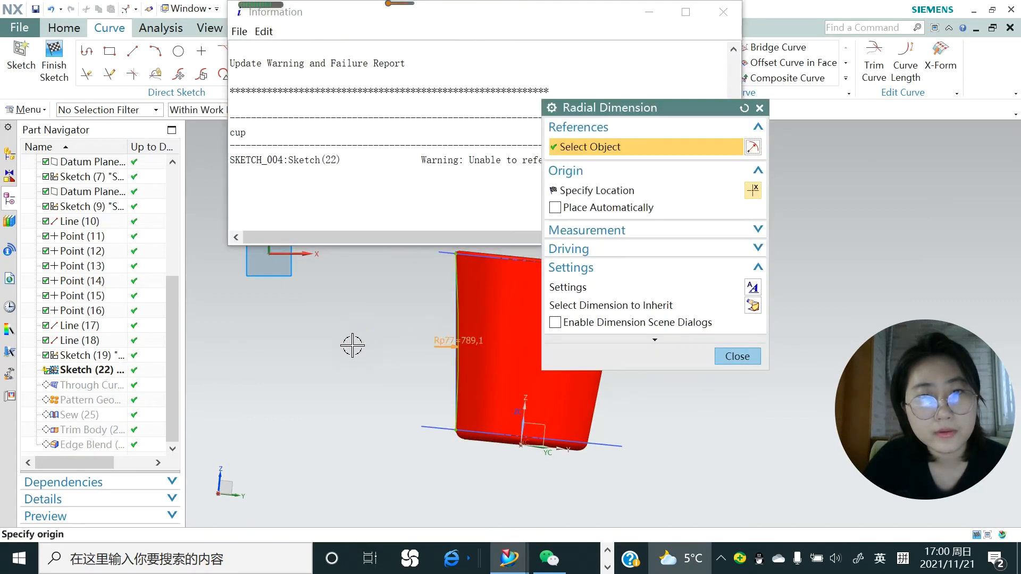
scroll(356, 345, up, 3)
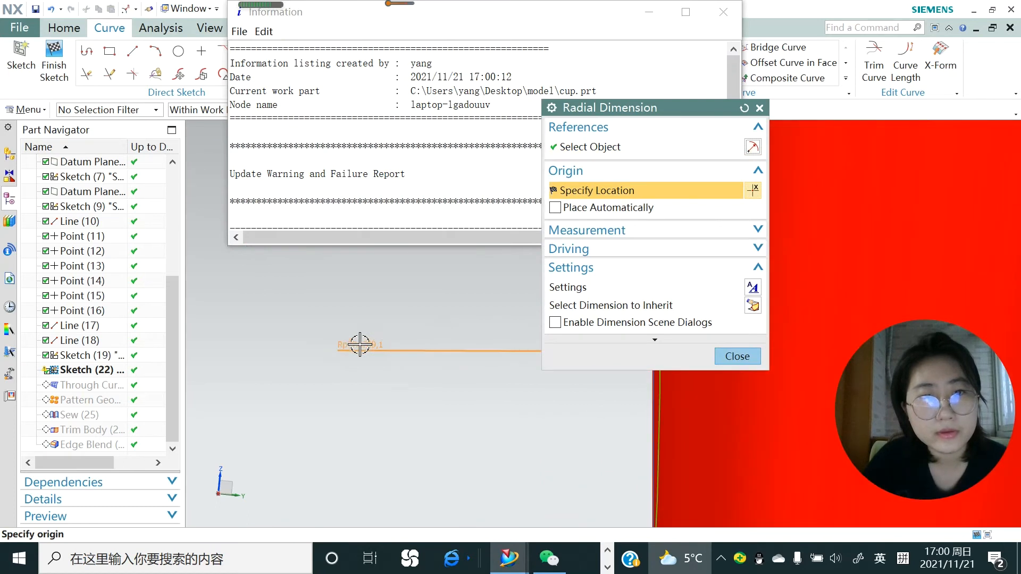
click(355, 318)
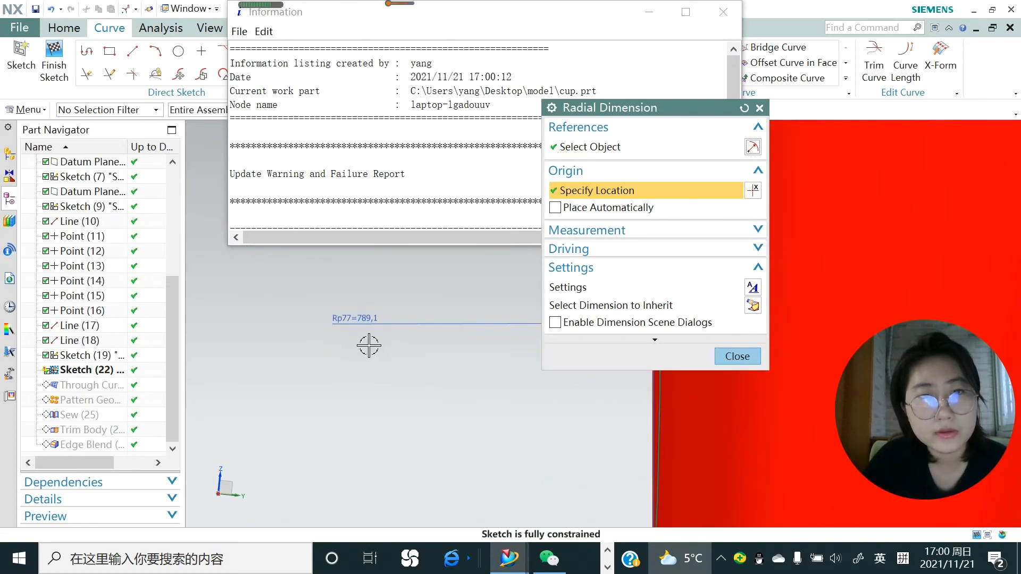
click(736, 356)
click(723, 11)
key(ctrl+f)
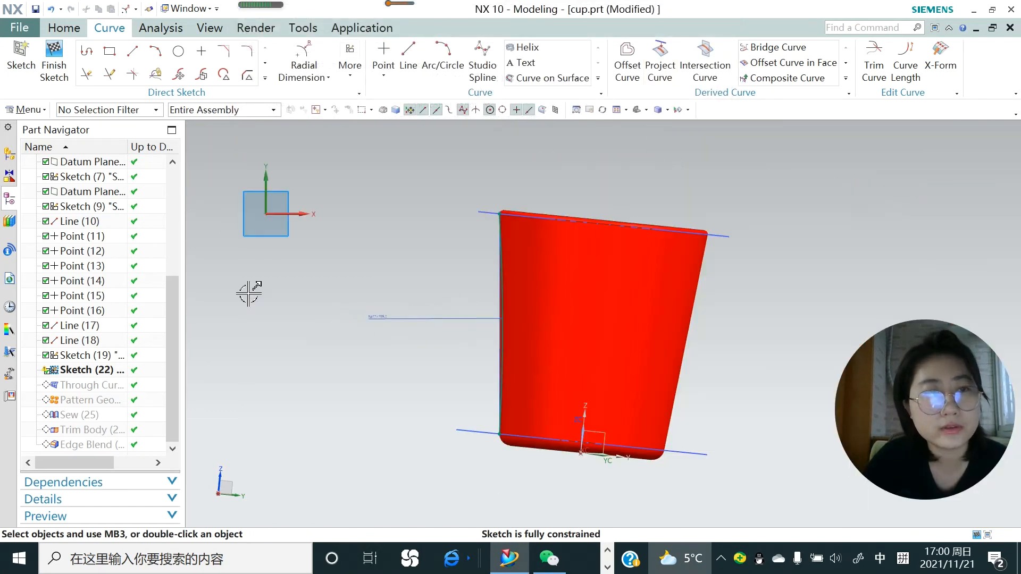
- Finish the sketch and make Through Curve Mesh (23) the current feature to show the narrow surface strip on the cup's wall
click(53, 60)
click(101, 384)
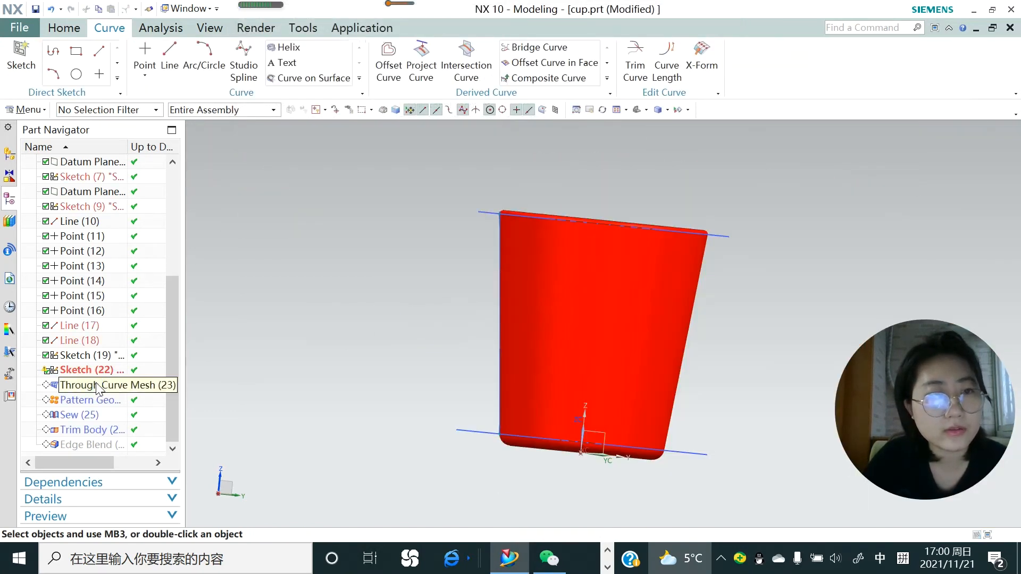
right_click(100, 384)
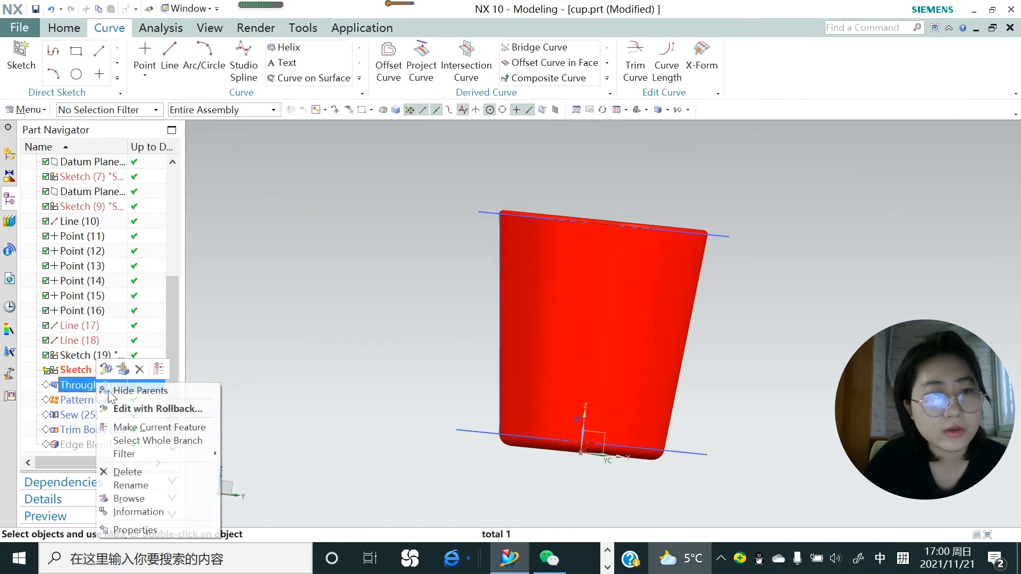
click(154, 428)
middle_drag(378, 353, 405, 369)
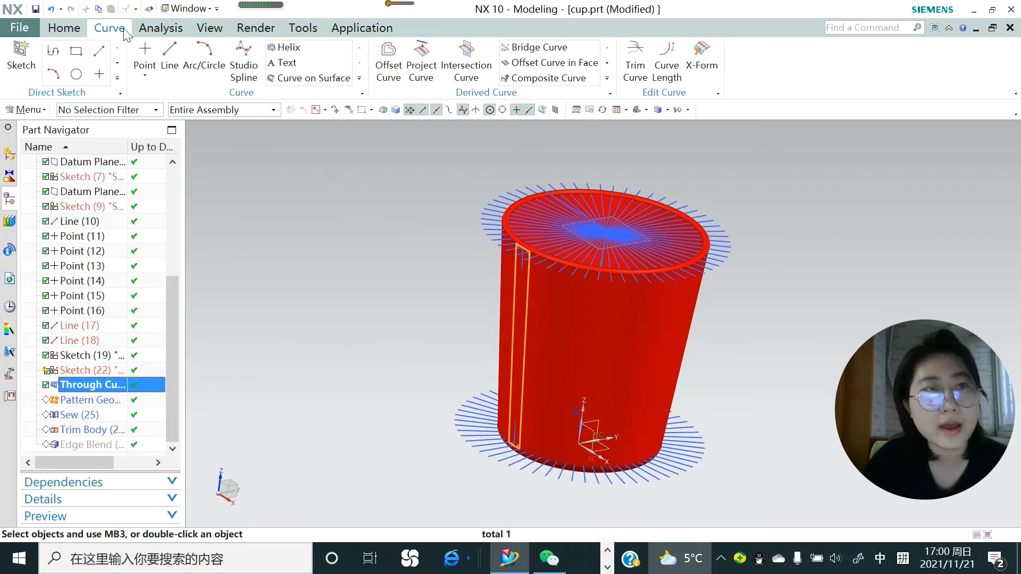
- Locate the Through Curve Mesh command among the surface tools and the mesh surface commands
click(63, 27)
click(597, 74)
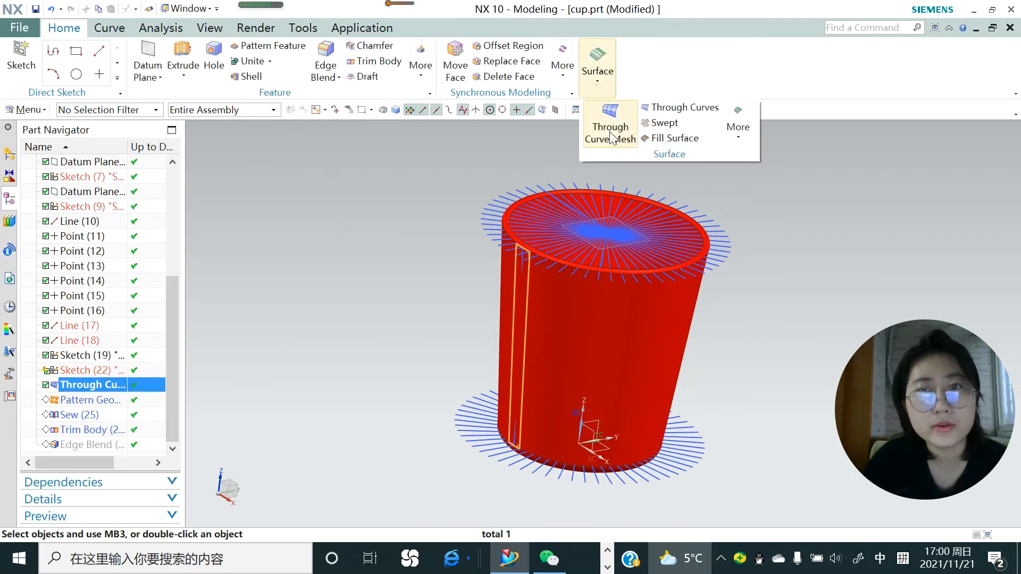
click(27, 109)
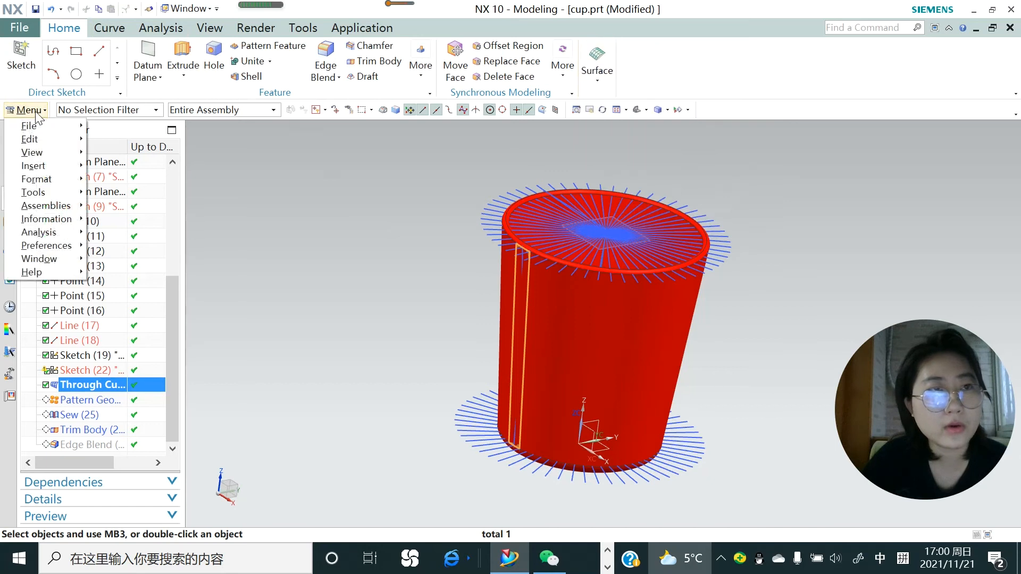
mouse_move(47, 168)
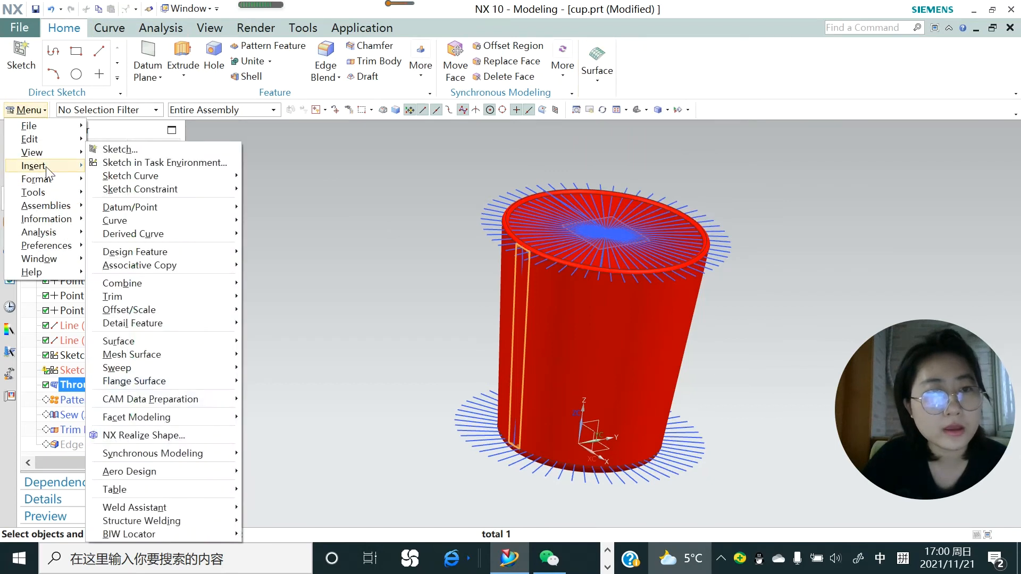
mouse_move(193, 284)
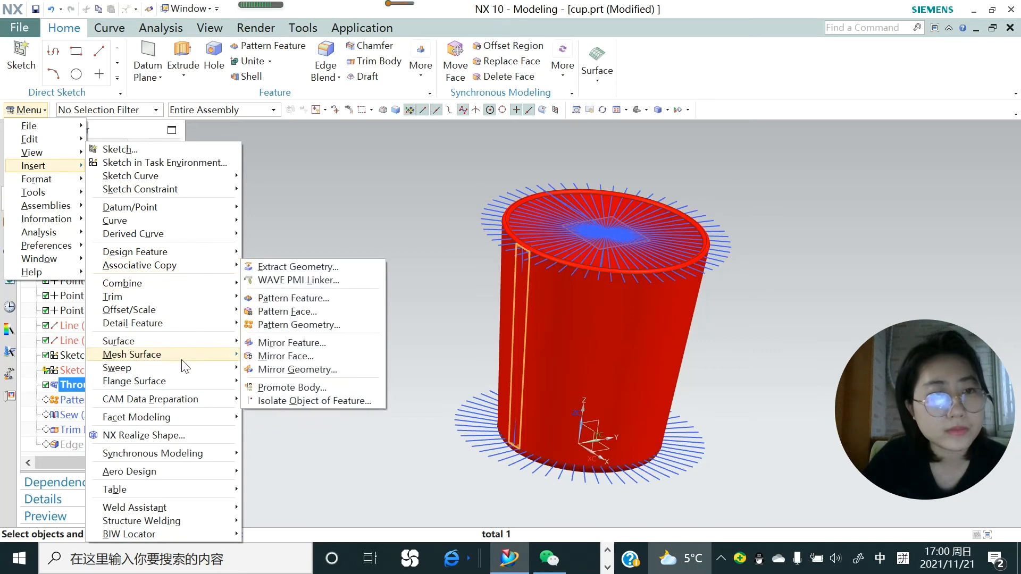
mouse_move(187, 346)
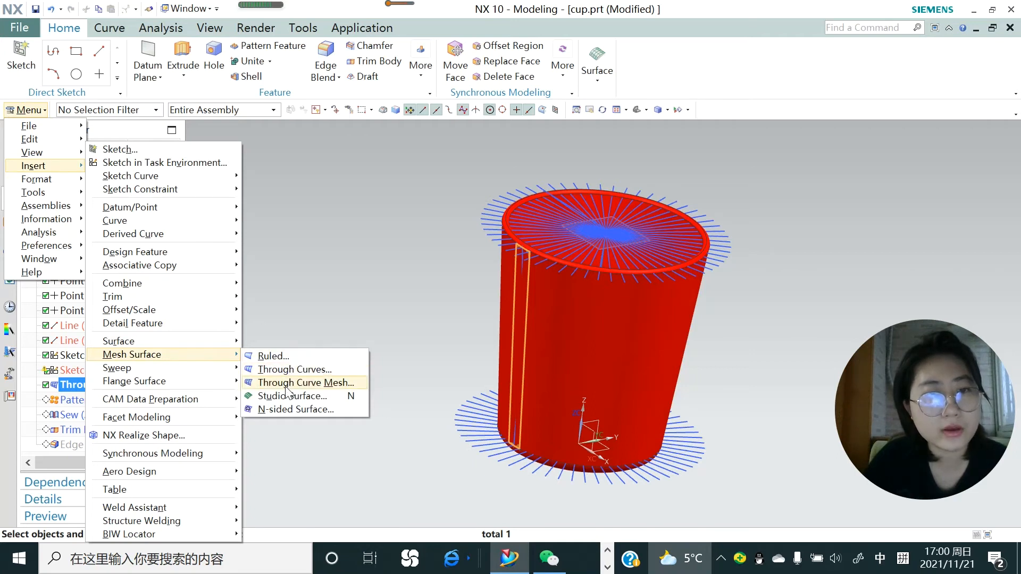
click(363, 317)
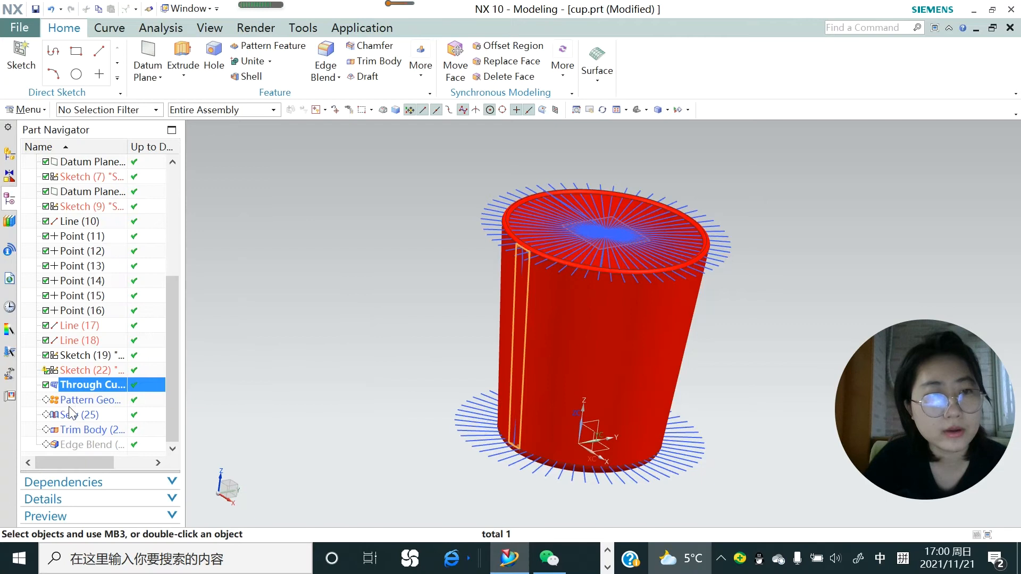
- Open Through Curve Mesh (23) for editing, review its primary and cross curves on the strip, and accept it without changes
double_click(74, 391)
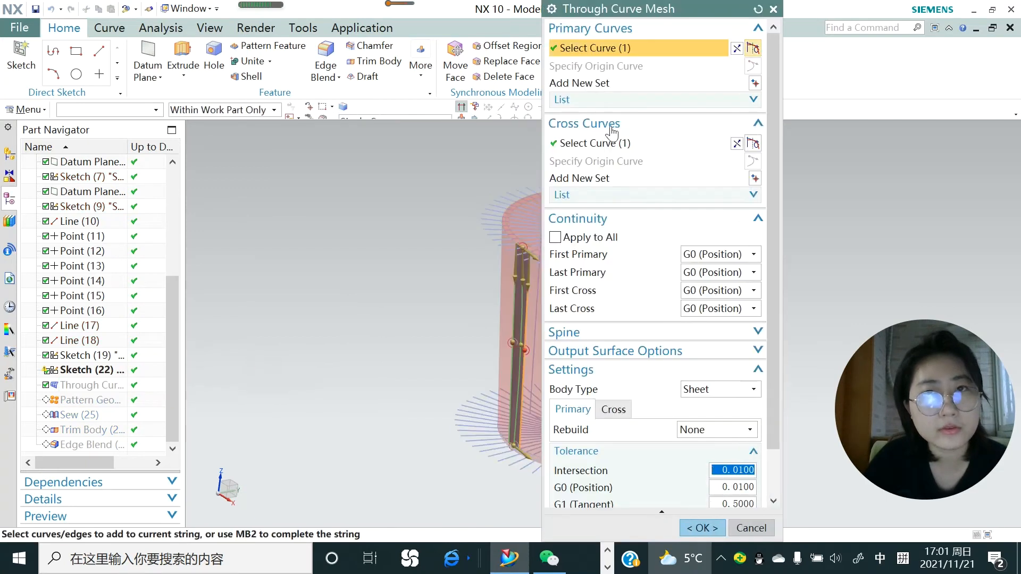
drag(657, 13, 301, 25)
middle_drag(591, 342, 590, 346)
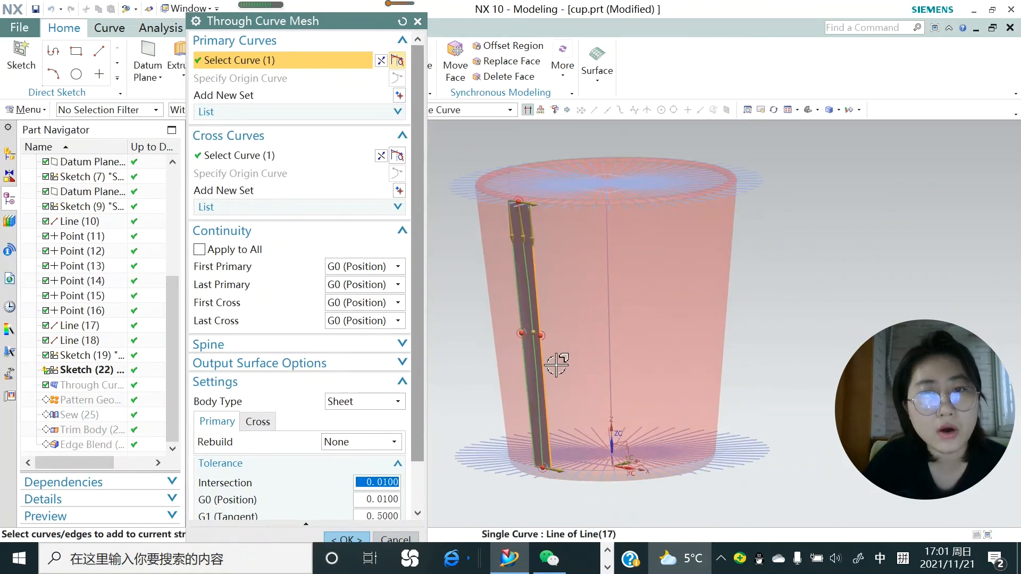
scroll(532, 394, up, 3)
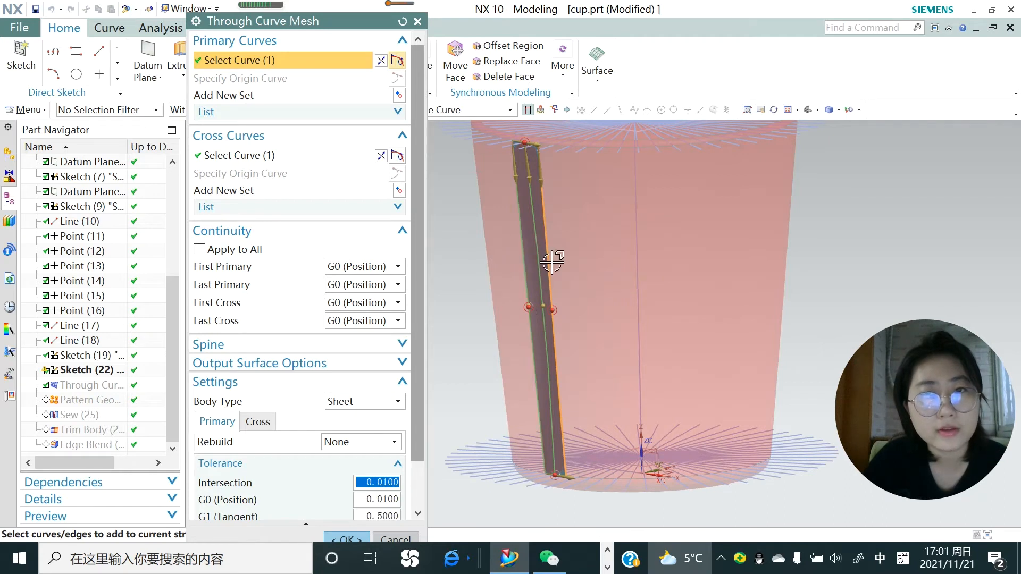
click(521, 143)
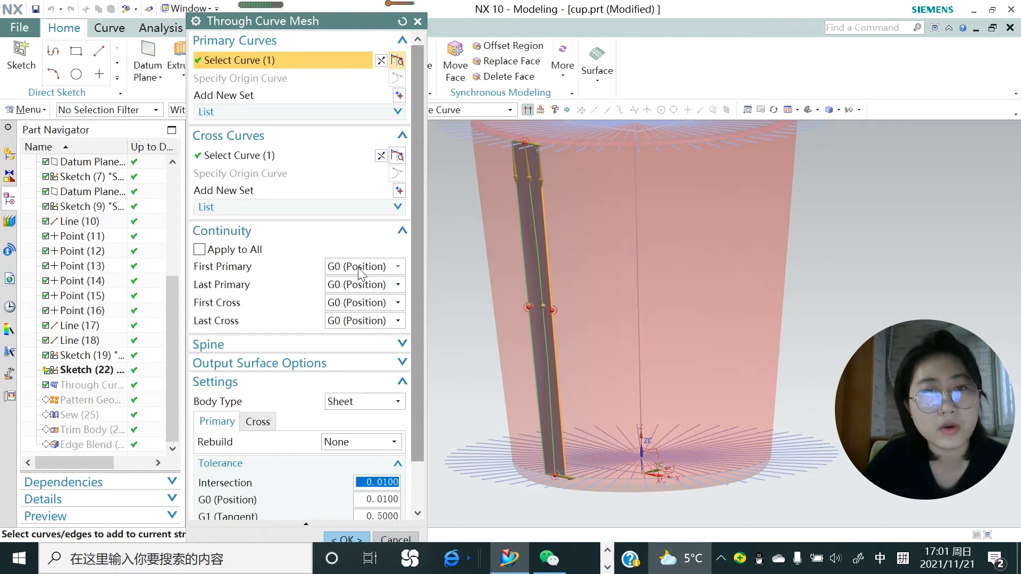
click(346, 539)
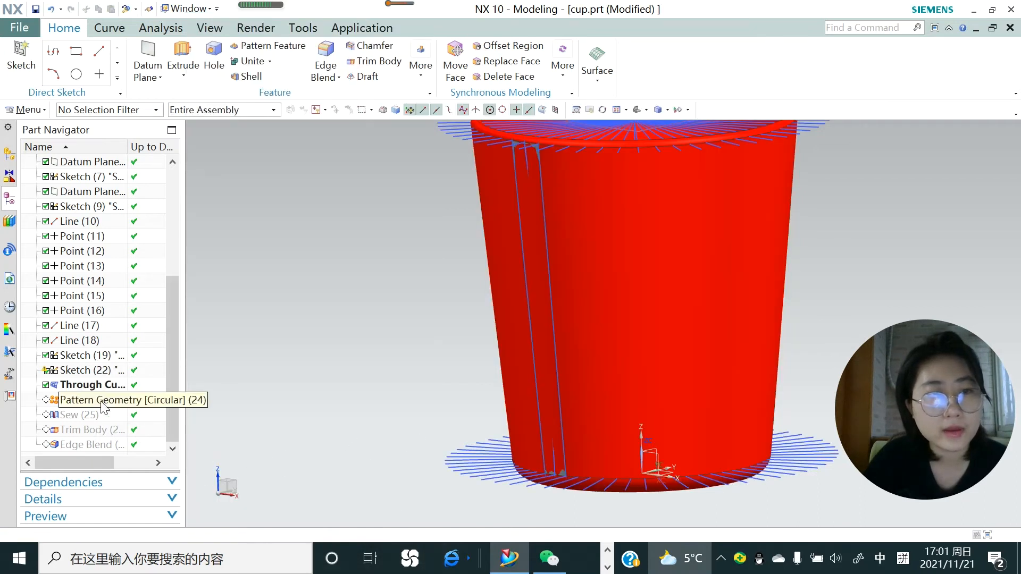
click(103, 388)
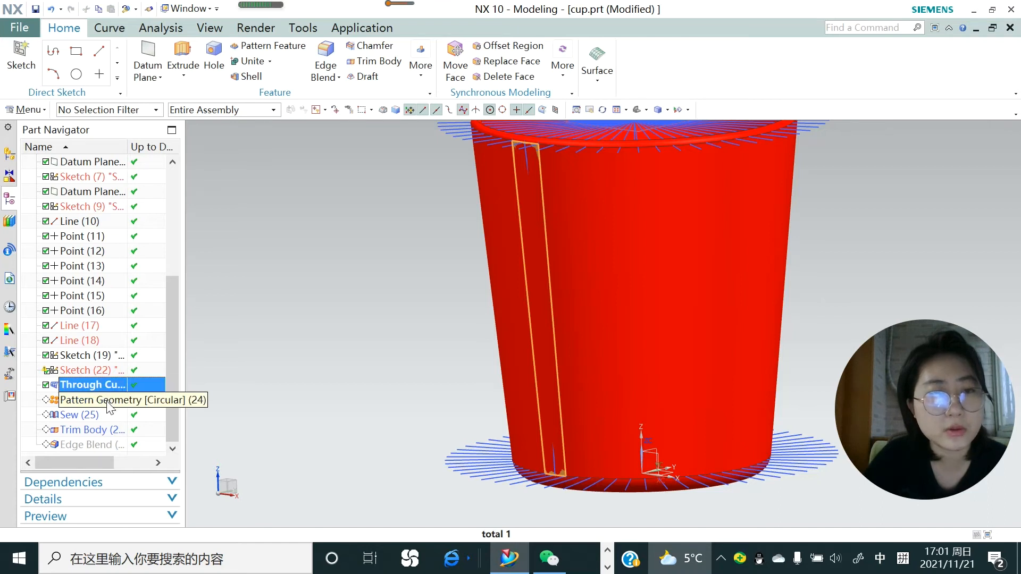
- Make Pattern Geometry [Circular] (24) the current feature and highlight its surface strips around the cup's wall
right_click(108, 403)
click(160, 301)
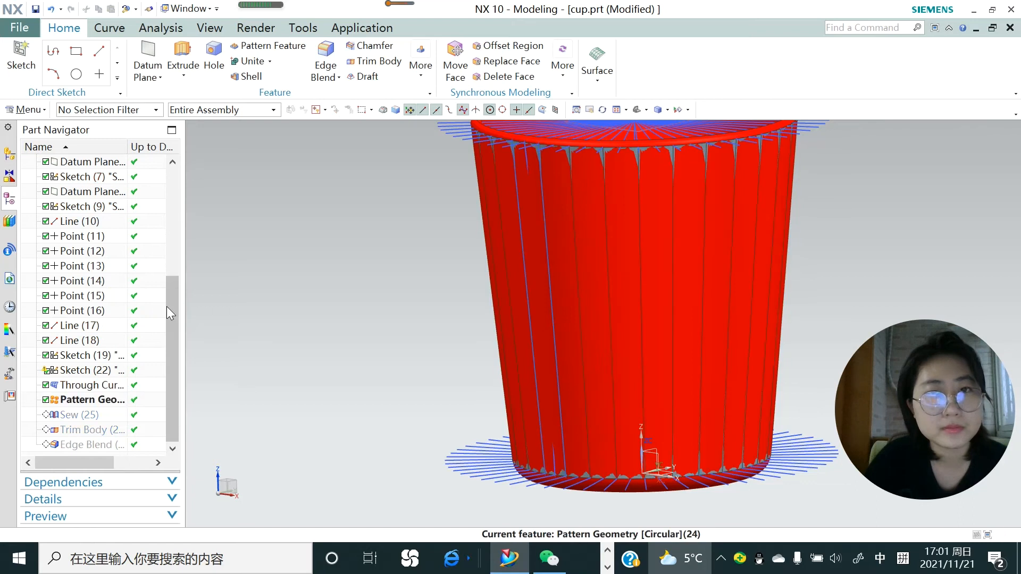
click(96, 403)
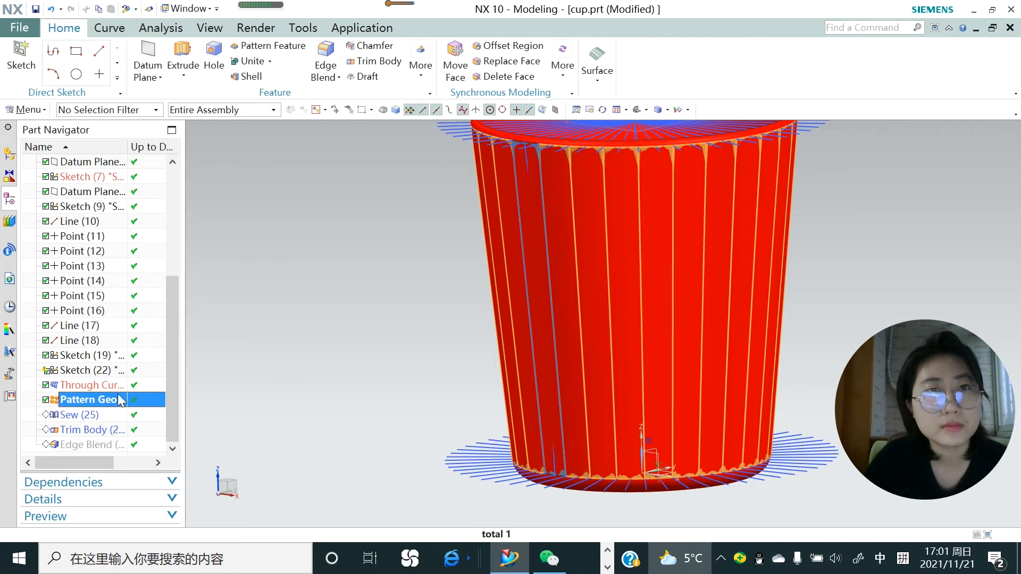
- Review the layout types offered by the Pattern Feature command, including Circular, and close it without creating a pattern
click(256, 47)
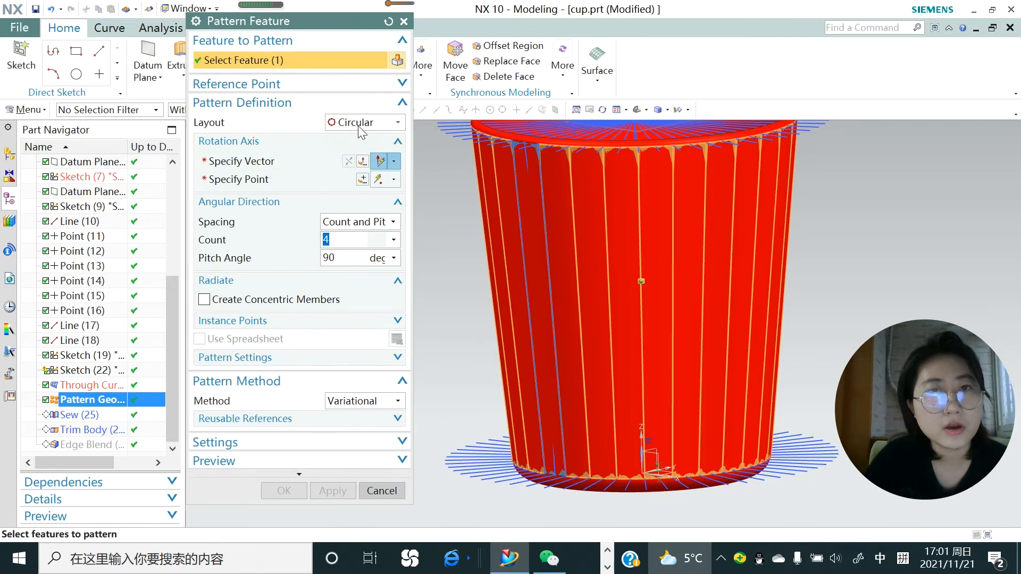
click(398, 122)
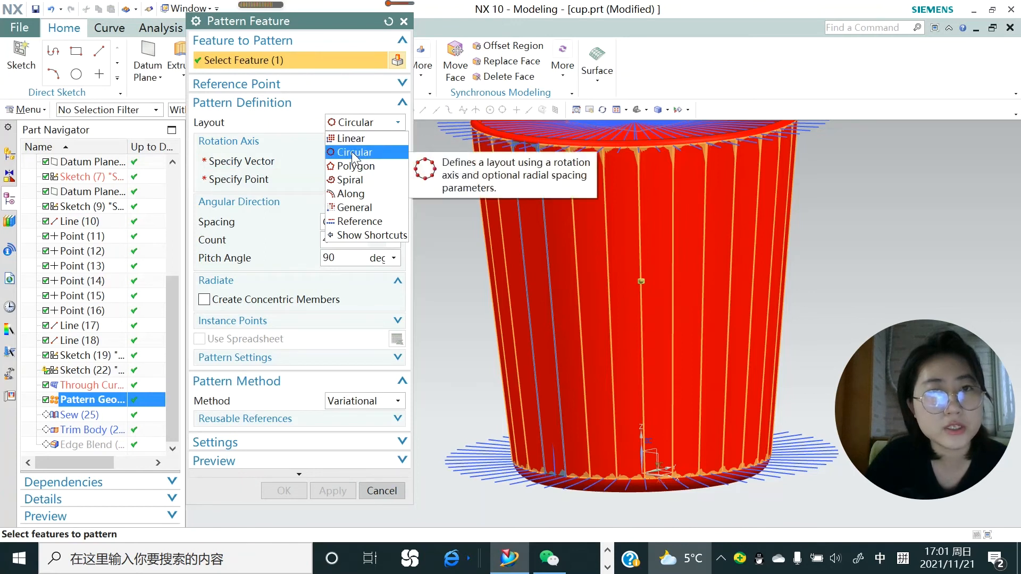
click(339, 106)
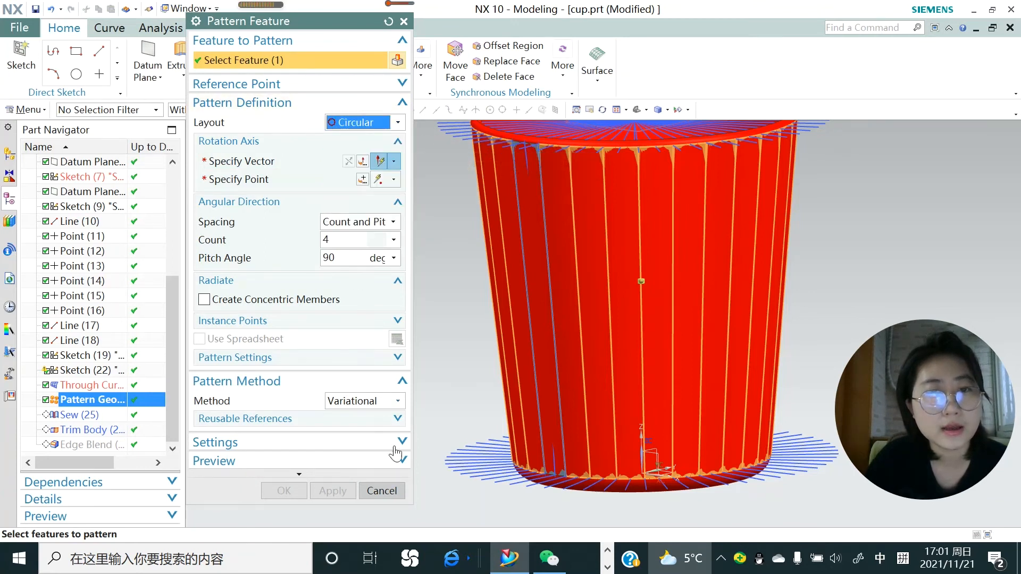
click(375, 490)
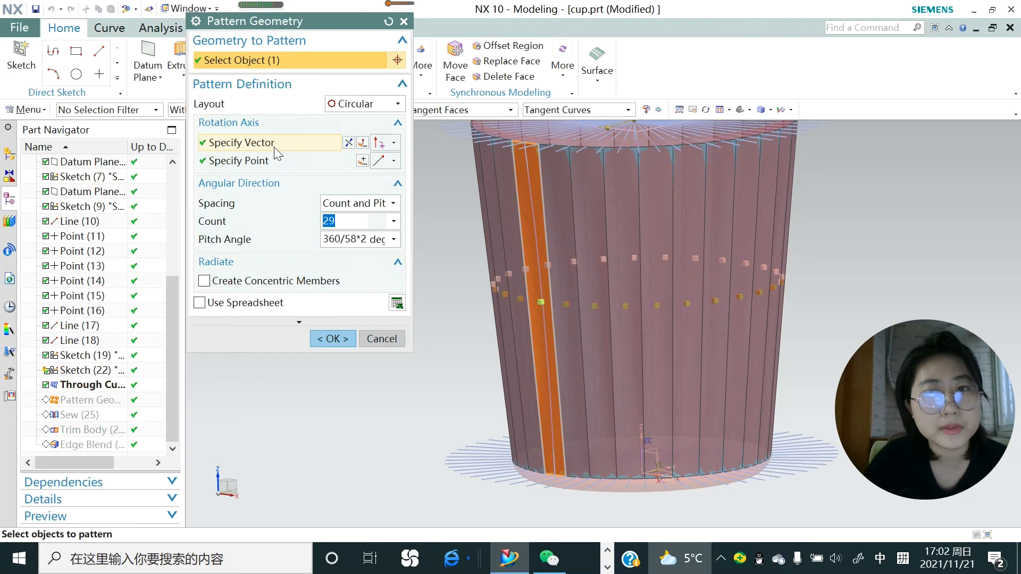
- Review the rotation axis, Count and Pitch spacing, count and pitch angle of Pattern Geometry (24), and accept it without changes
scroll(596, 369, down, 3)
scroll(631, 422, up, 1)
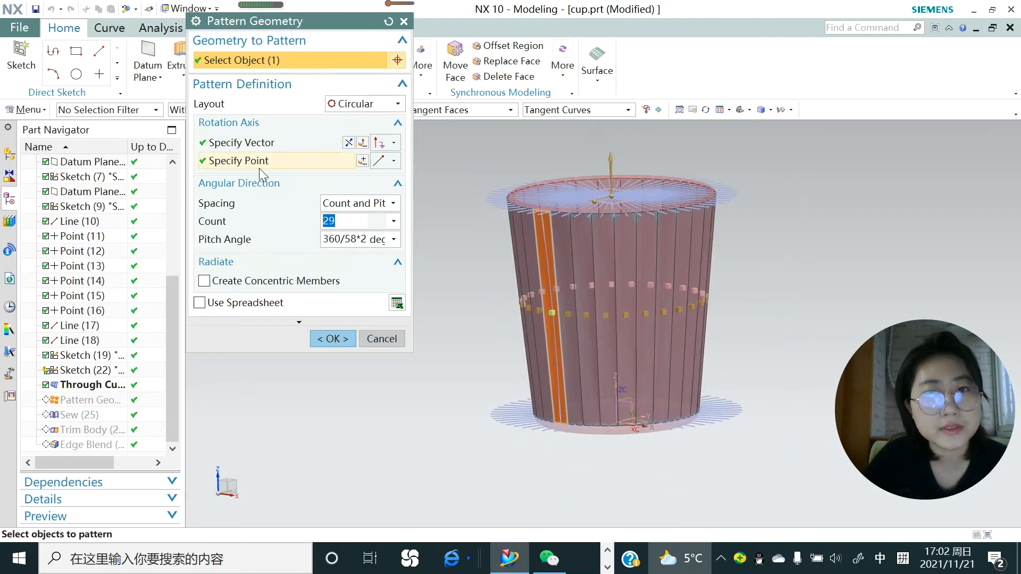
middle_drag(646, 455, 622, 423)
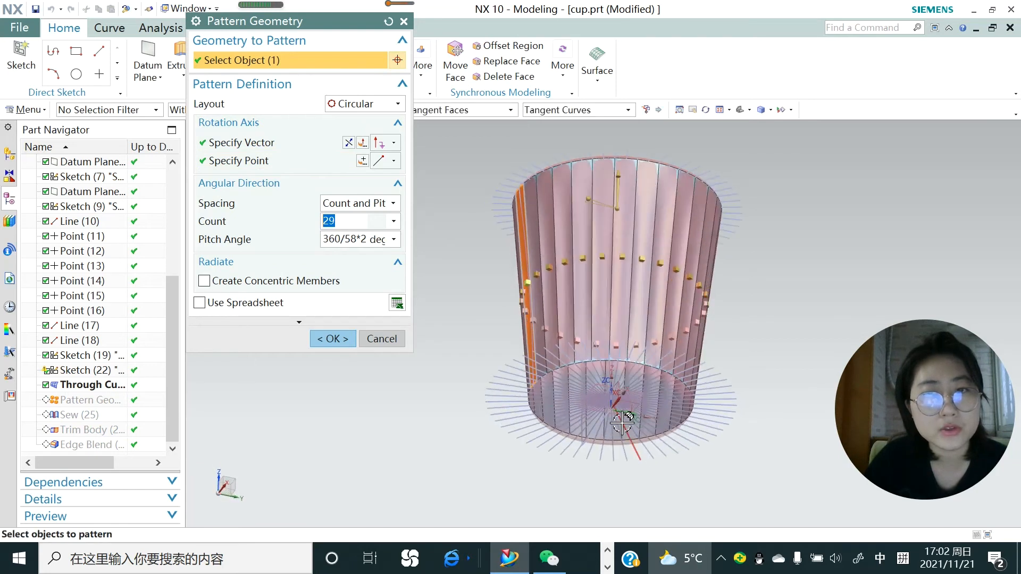
scroll(620, 424, up, 1)
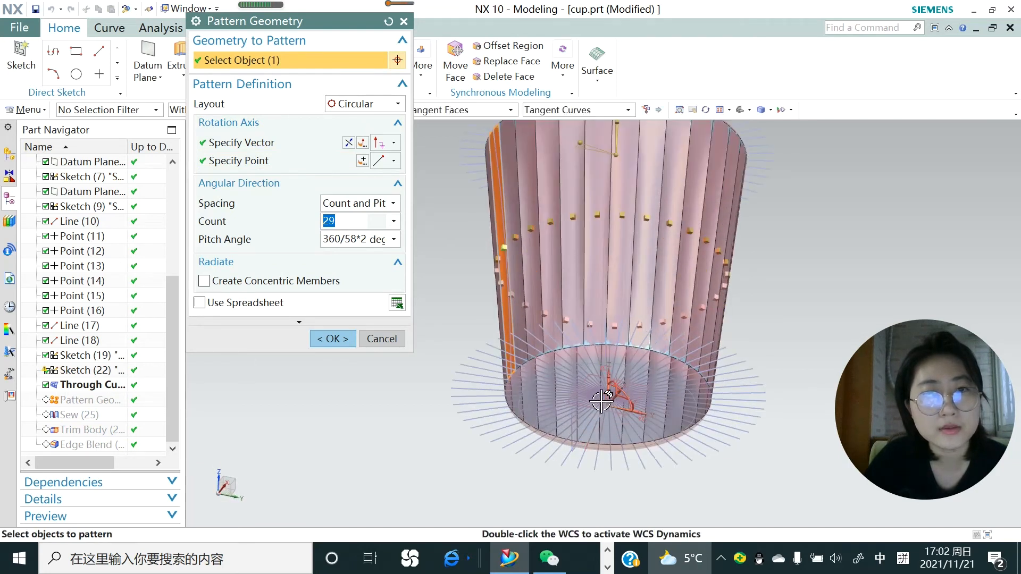
middle_drag(606, 392, 611, 366)
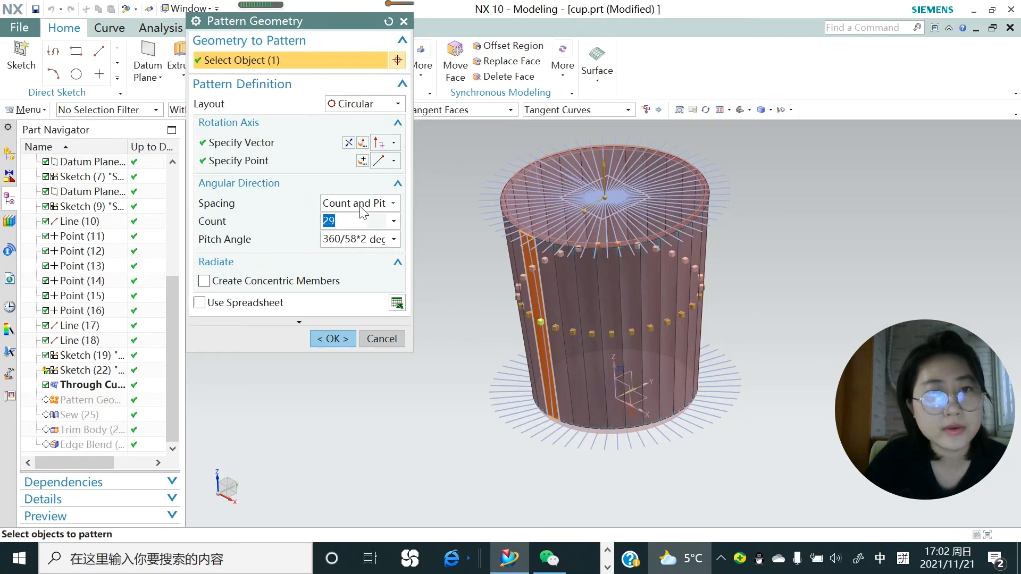
click(394, 204)
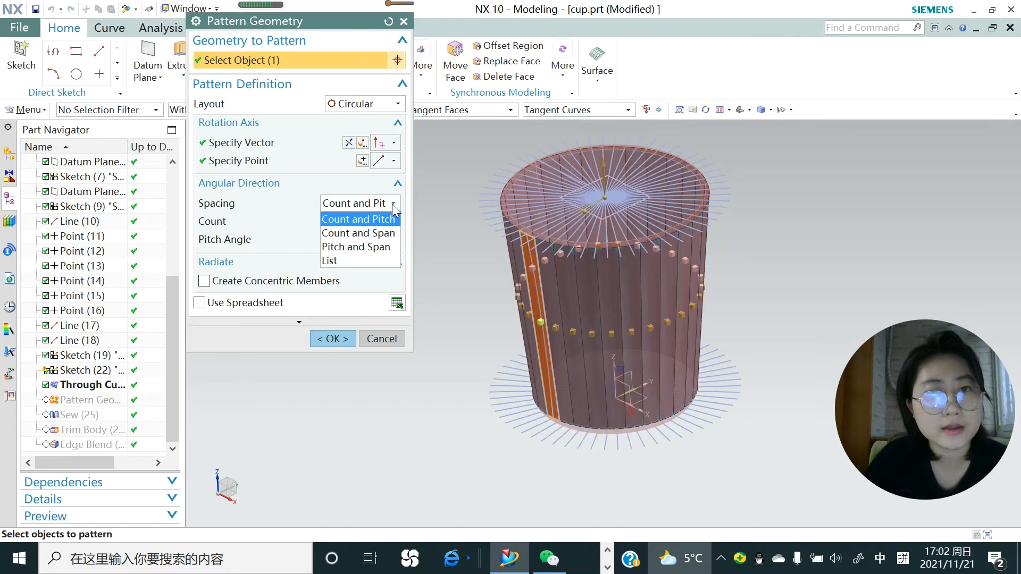
click(307, 218)
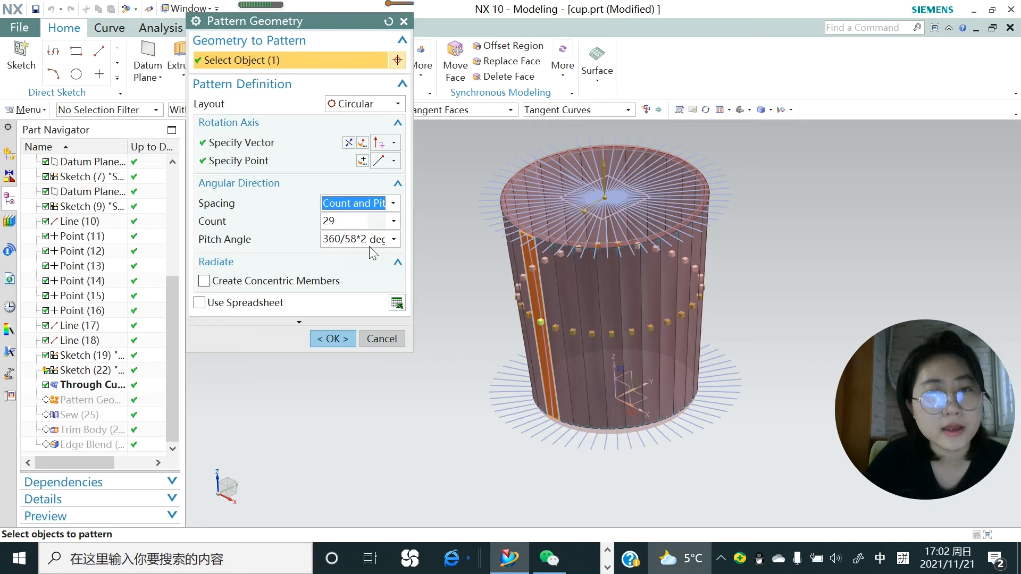
click(337, 343)
- Make Sew (25) the current feature in the cup's history
middle_drag(504, 401, 540, 292)
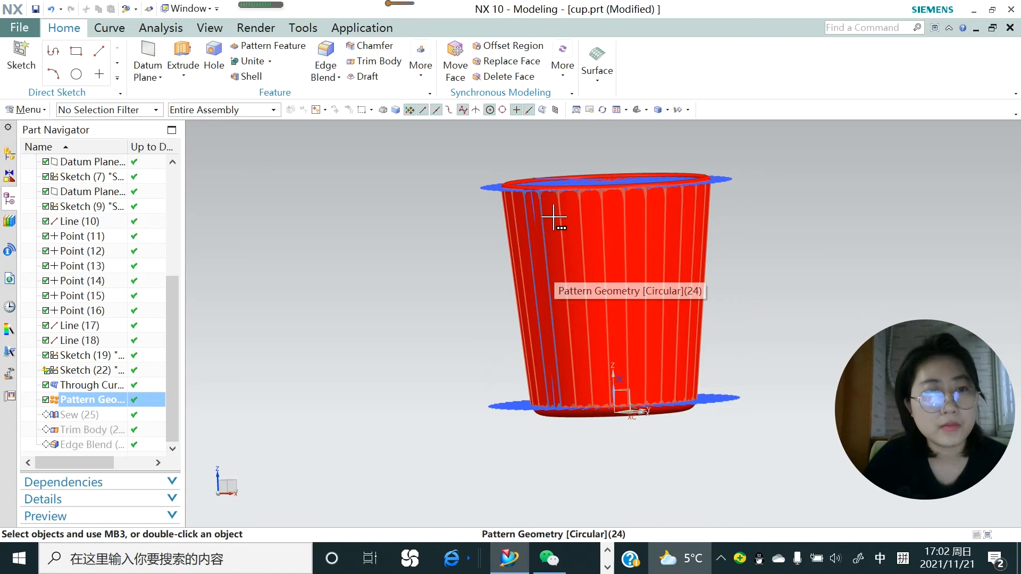
click(101, 417)
right_click(101, 416)
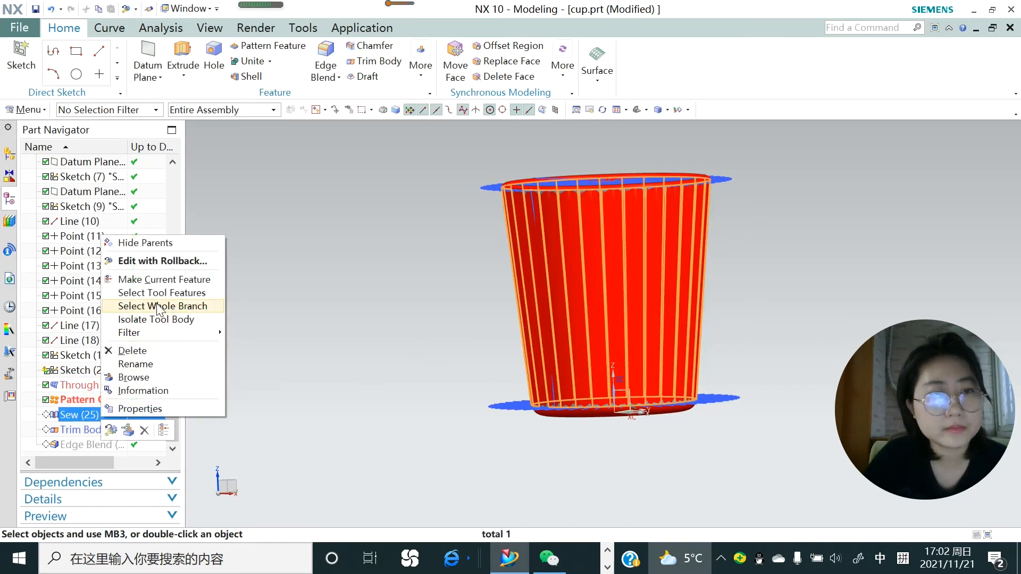
click(168, 281)
- Open Sew (25) for editing, review its target and tool sheet bodies and tolerance, and accept it without changes
middle_drag(517, 320, 492, 301)
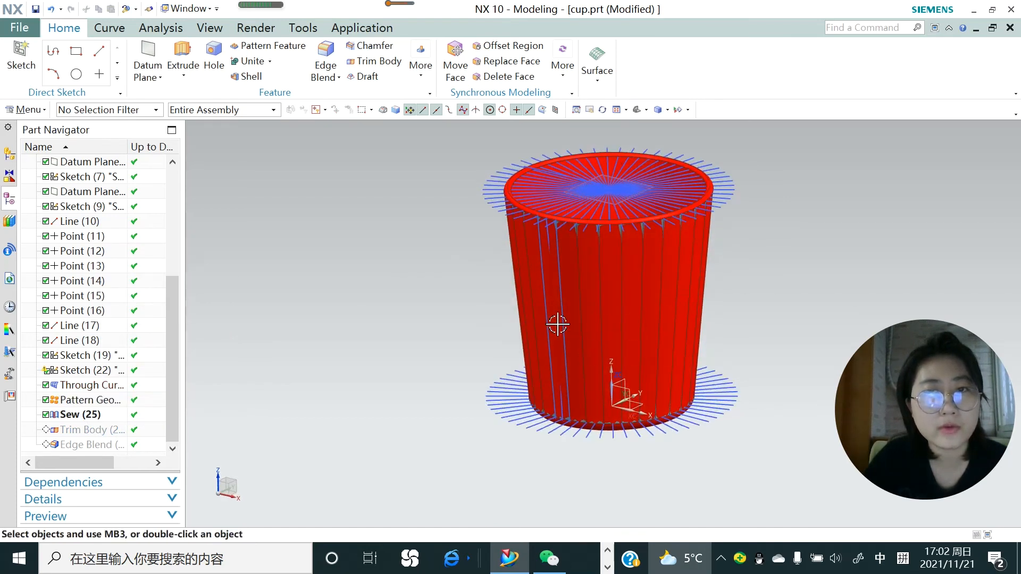
click(99, 414)
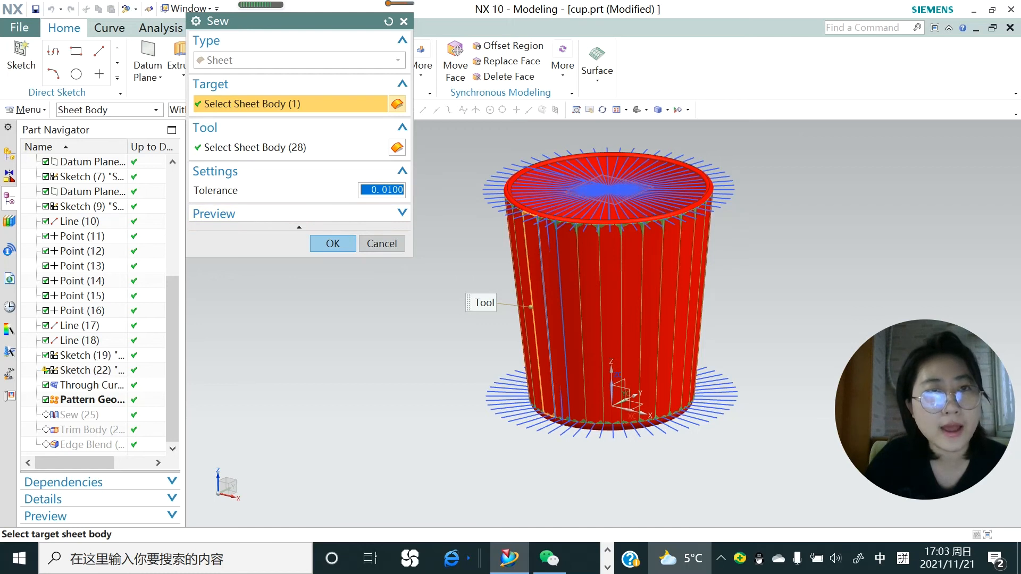
click(333, 243)
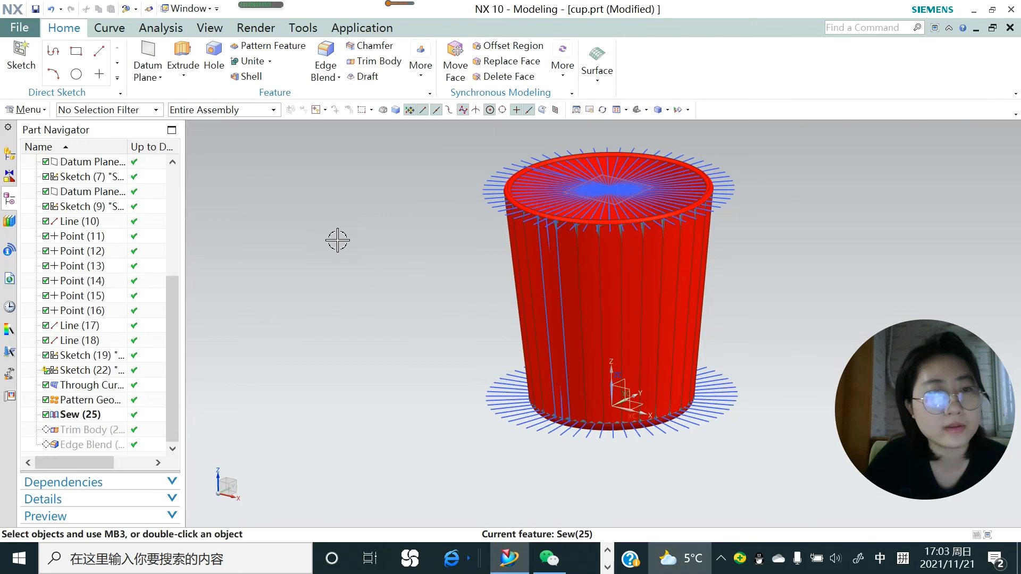
- Hide the cup's solid body so that only the sewn sheet, curves and datums are displayed
scroll(526, 276, up, 2)
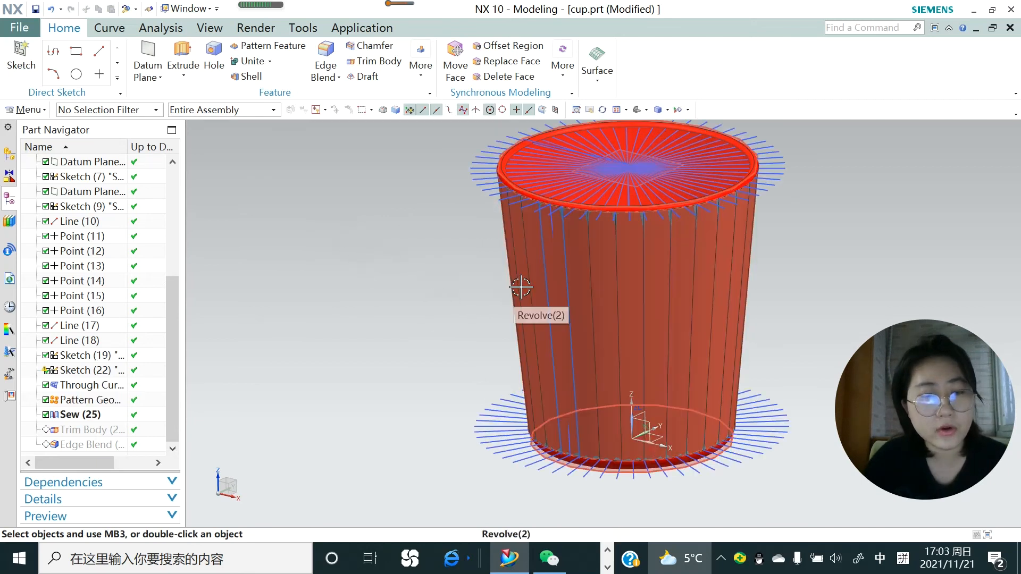
key(ctrl+b)
click(520, 258)
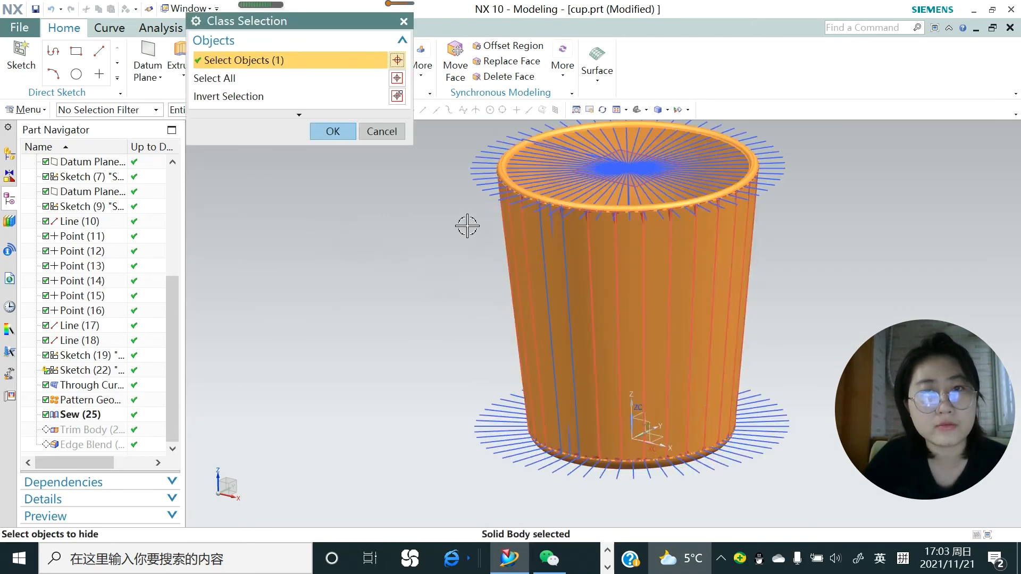
click(331, 134)
- Highlight Sew (25) and examine the sewn pleated sheet from different angles and distances
middle_drag(471, 365, 492, 375)
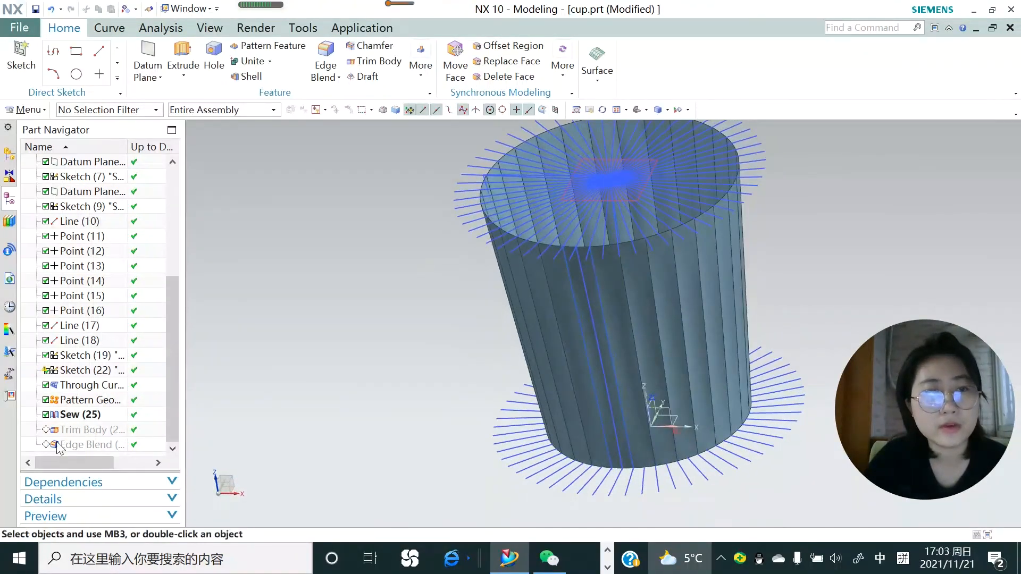
click(76, 415)
scroll(532, 250, up, 6)
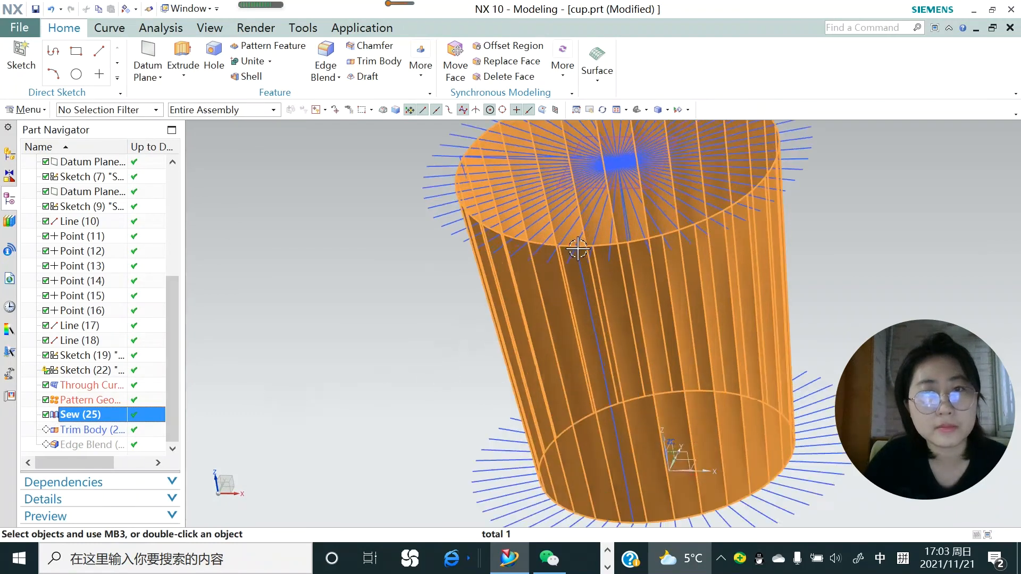
scroll(489, 249, down, 6)
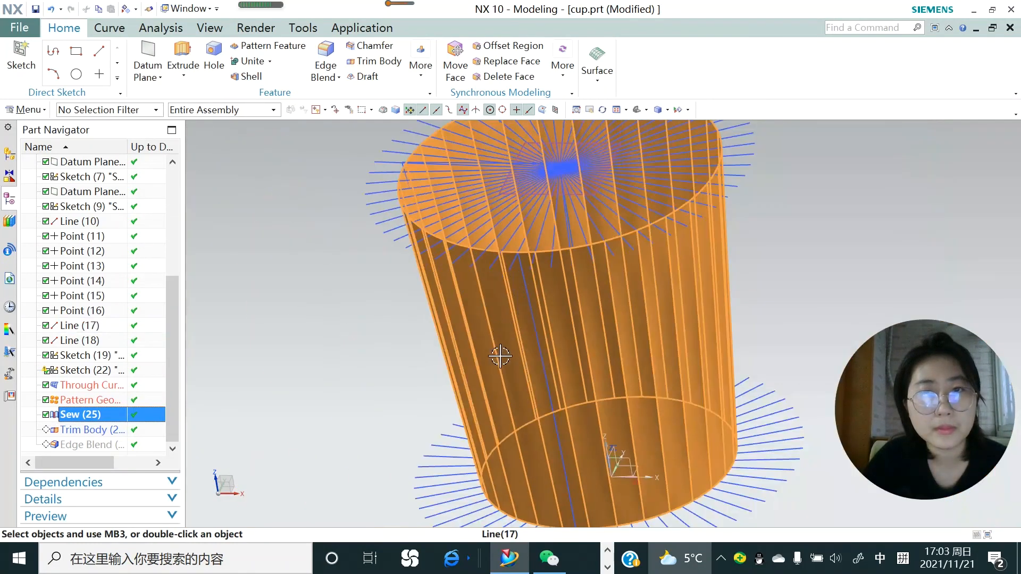
middle_drag(529, 374, 482, 418)
scroll(400, 406, down, 3)
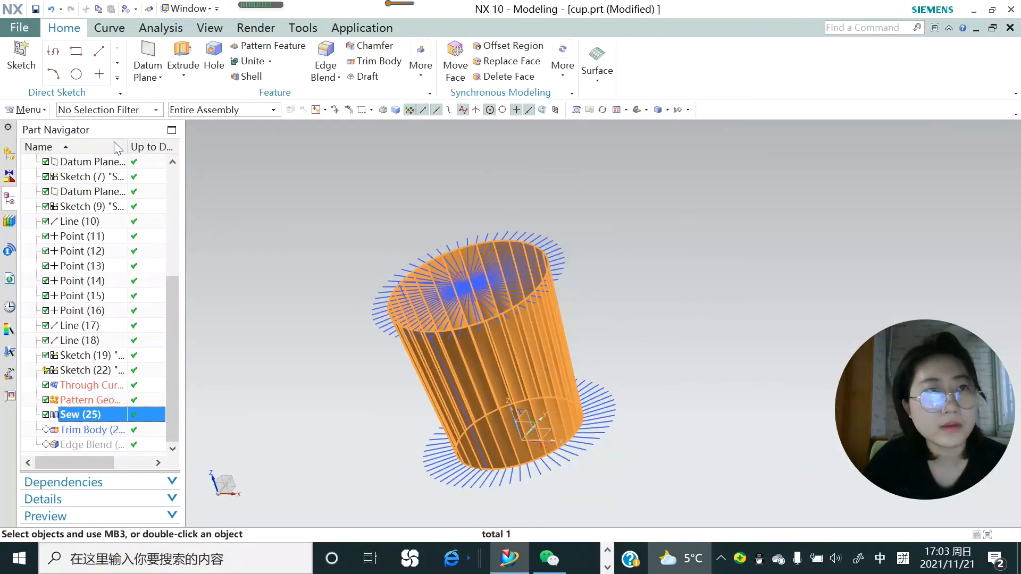
- Show all solid bodies again using Show and Hide
click(105, 428)
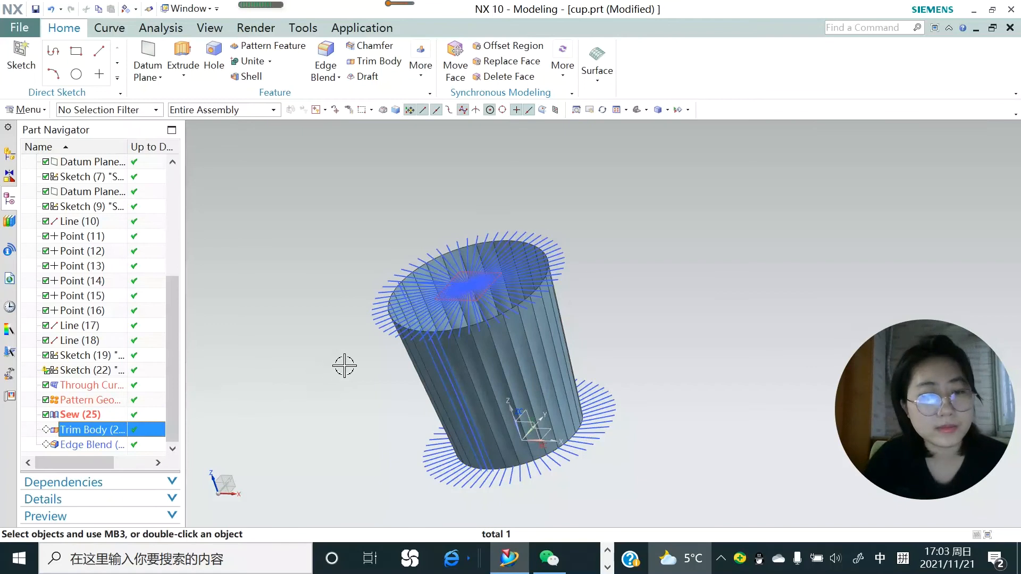
key(ctrl+w)
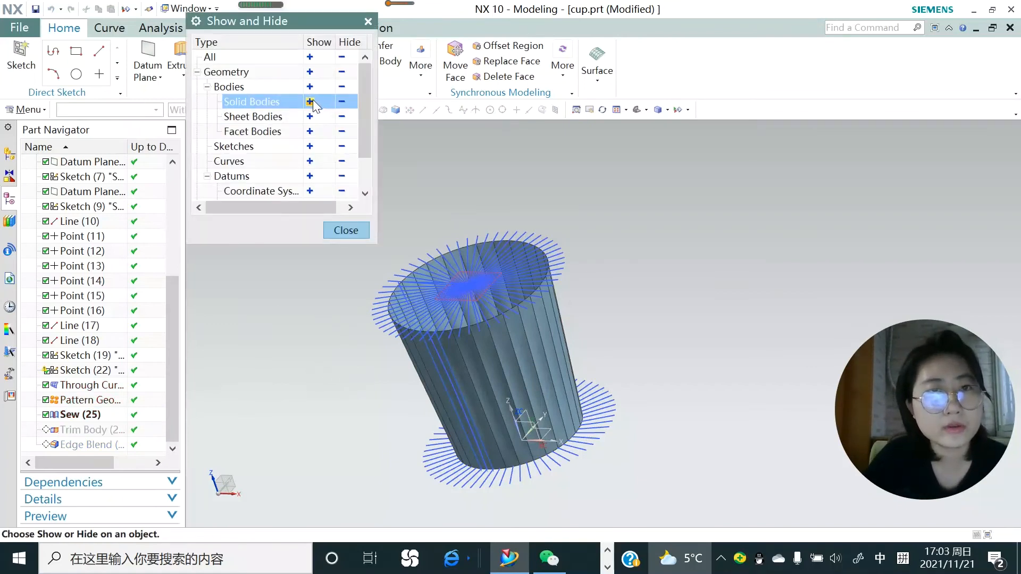
click(310, 101)
click(354, 229)
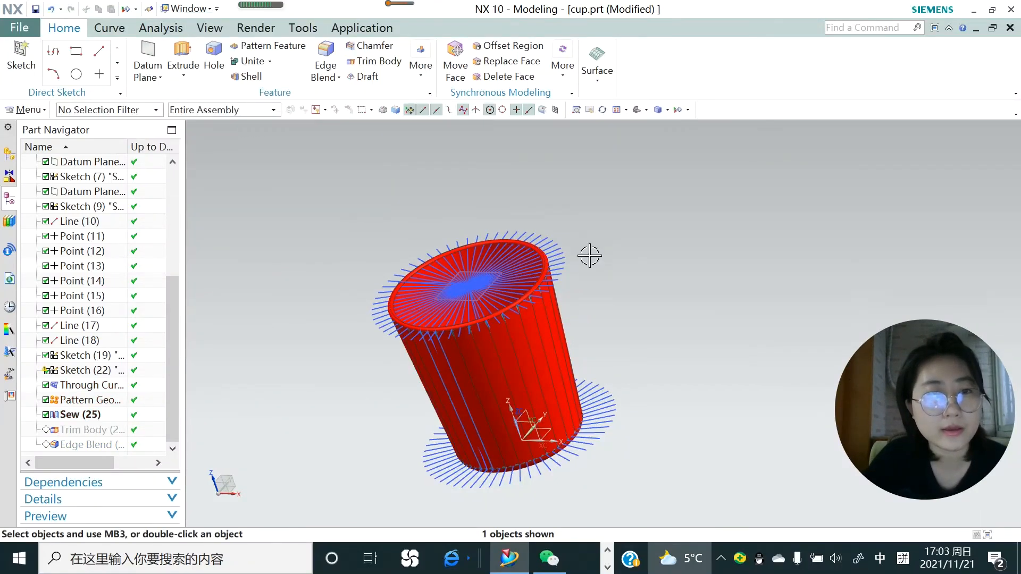
- Make Trim Body (26) the current feature and view the trimmed cup wall
right_click(91, 430)
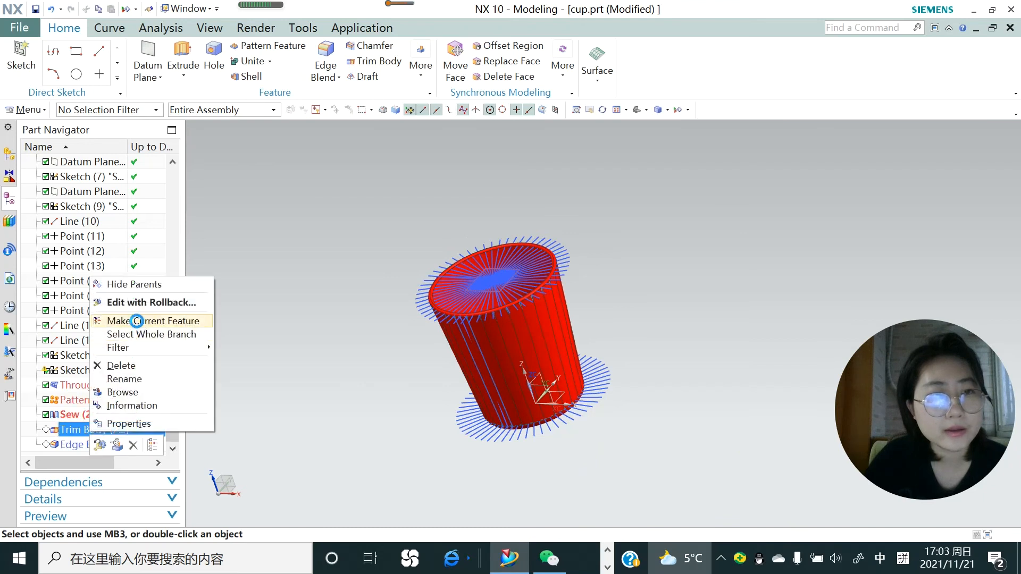
click(138, 322)
middle_drag(394, 376, 397, 361)
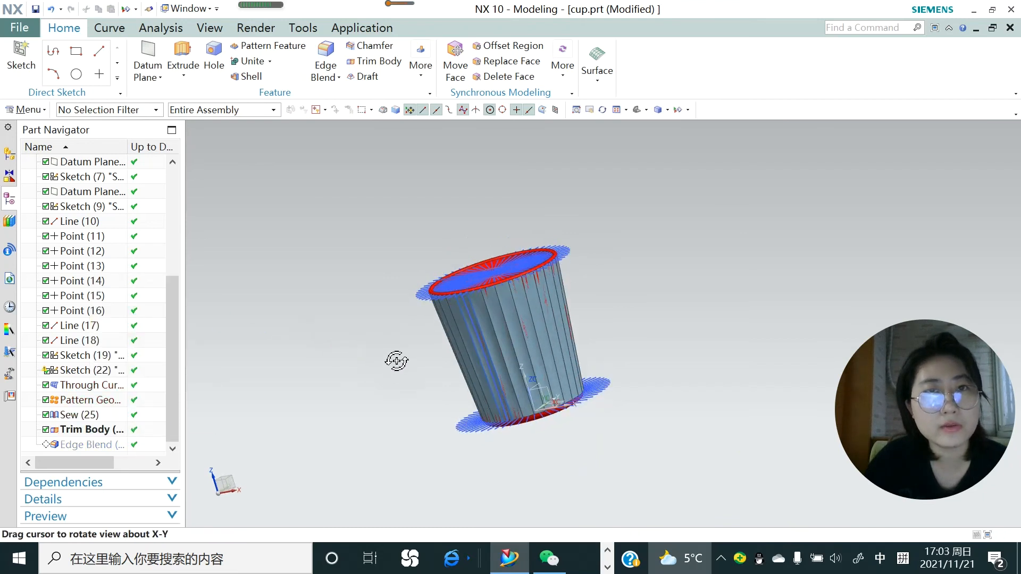
- Locate the Trim Body command among the trim commands without starting it
click(35, 110)
mouse_move(35, 166)
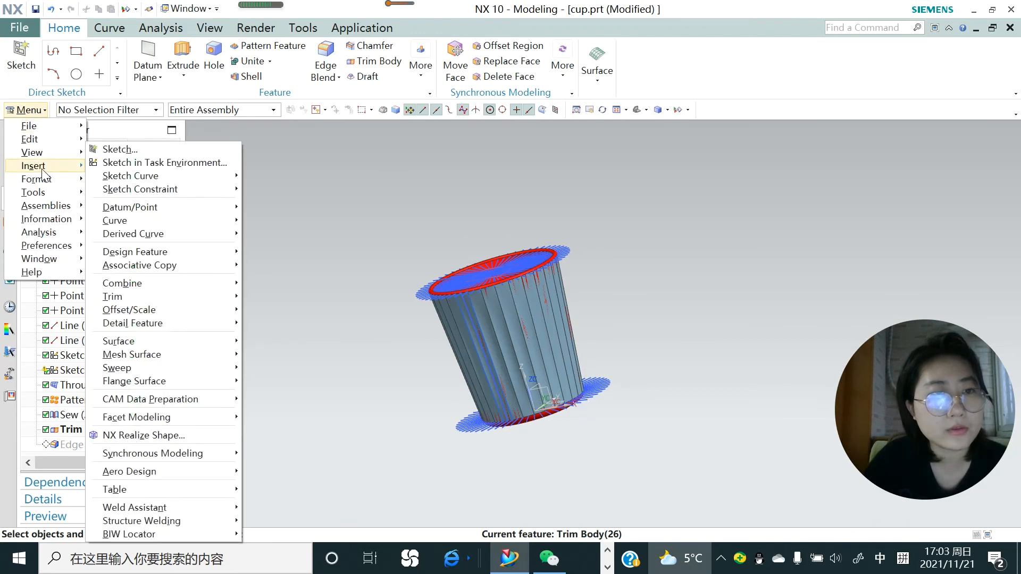
mouse_move(171, 298)
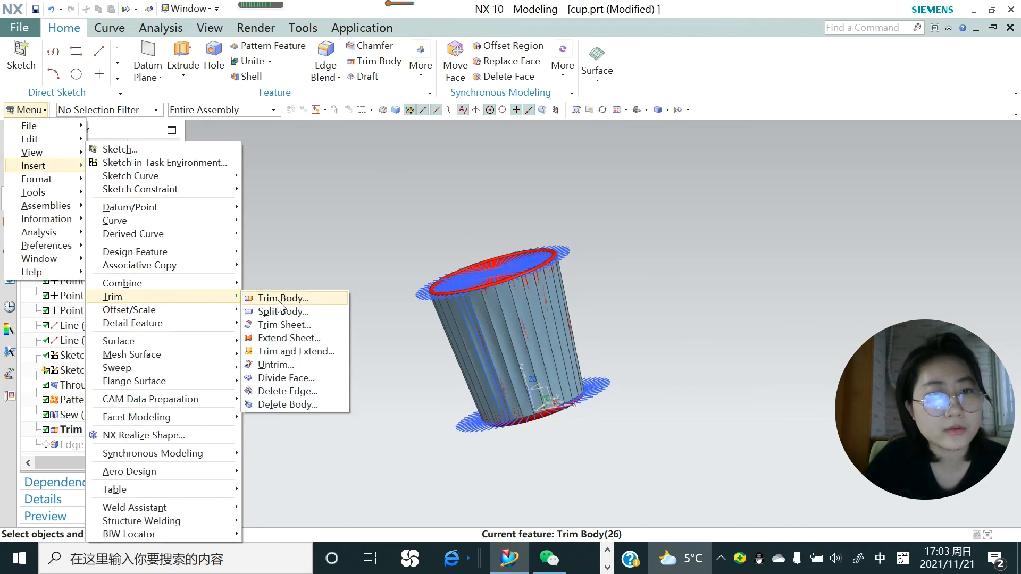
key(Escape)
- Open Trim Body (26) for editing, review its target body, tool faces and tool options, and accept it without changes
double_click(102, 430)
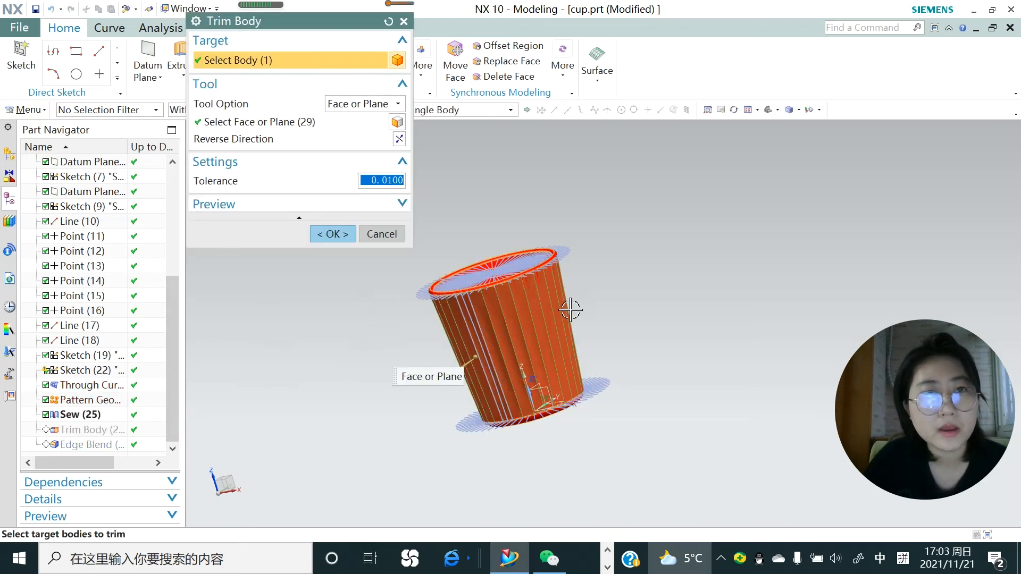
scroll(431, 257, up, 3)
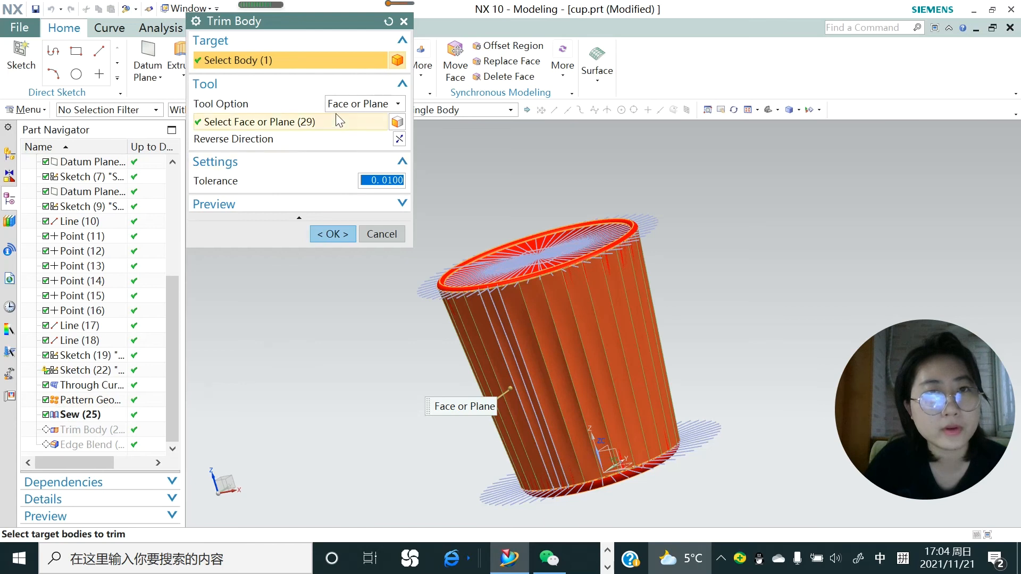
click(401, 104)
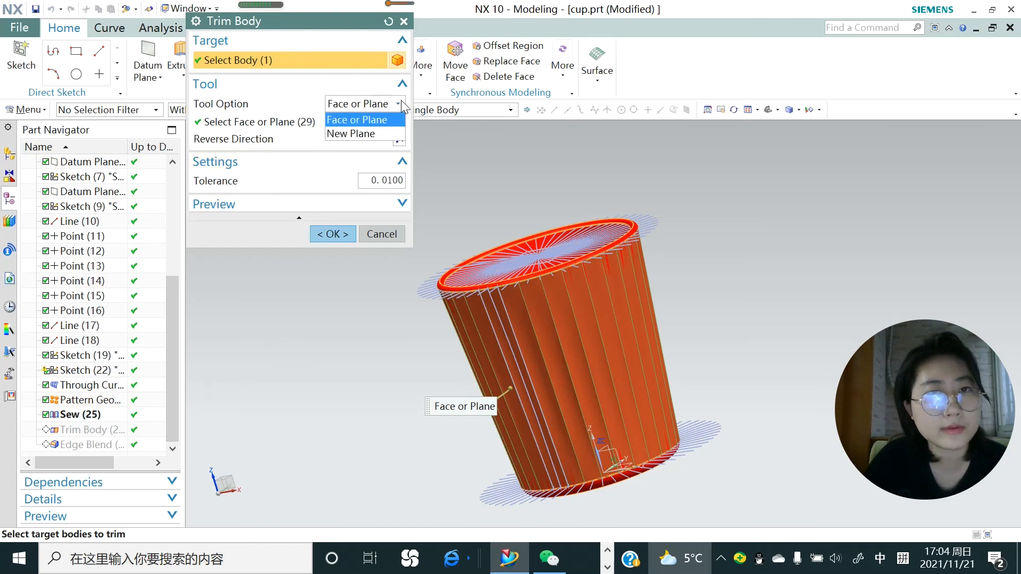
click(401, 104)
click(336, 236)
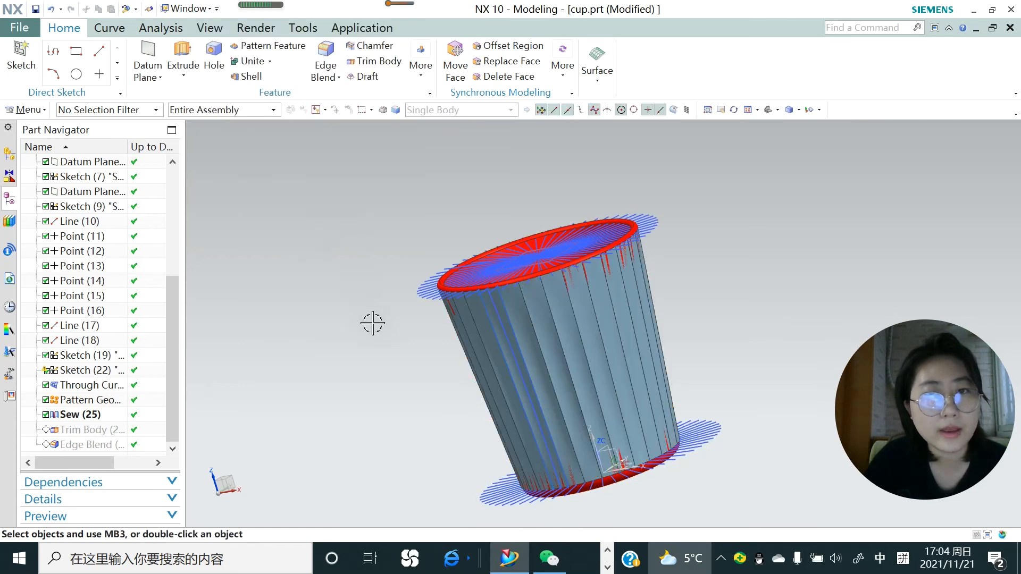
middle_drag(385, 367, 556, 396)
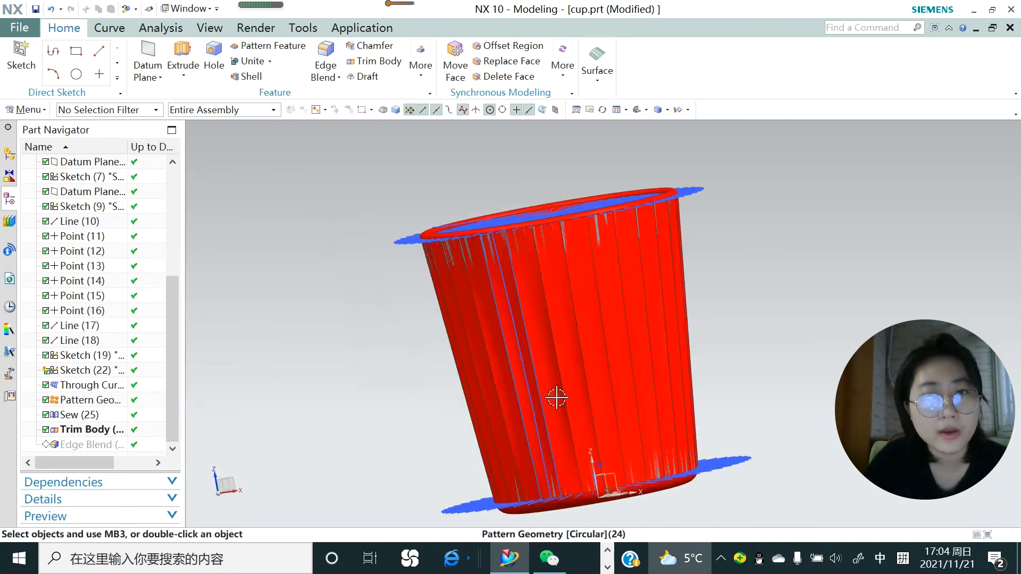
- Hide the patterned and sewn sheet body around the cup, leaving the trimmed solid body displayed
key(ctrl+b)
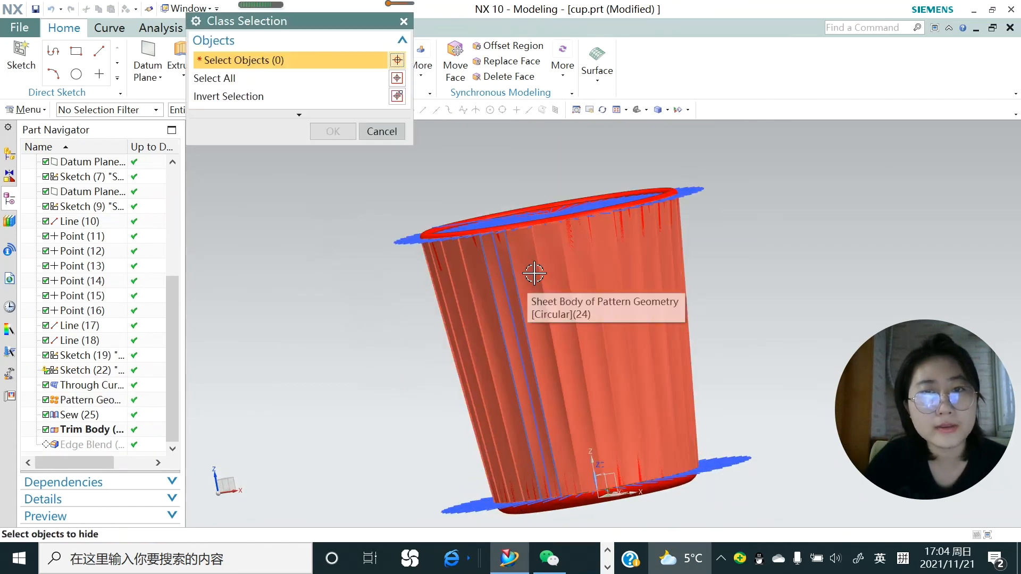
click(544, 282)
click(333, 131)
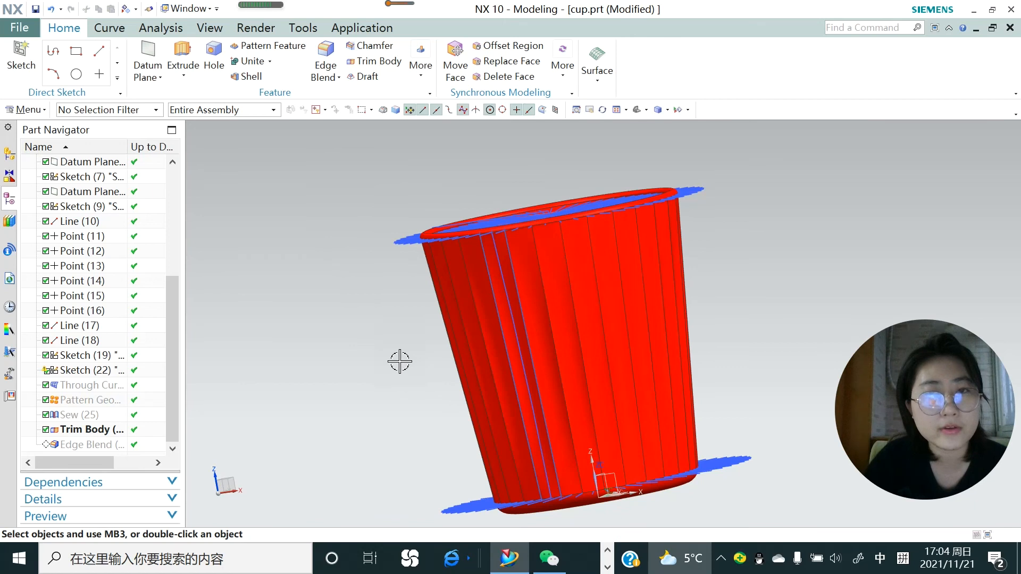
mouse_move(398, 361)
middle_down()
mouse_move(413, 378)
mouse_move(394, 367)
mouse_move(417, 369)
mouse_move(426, 356)
mouse_move(388, 372)
middle_up()
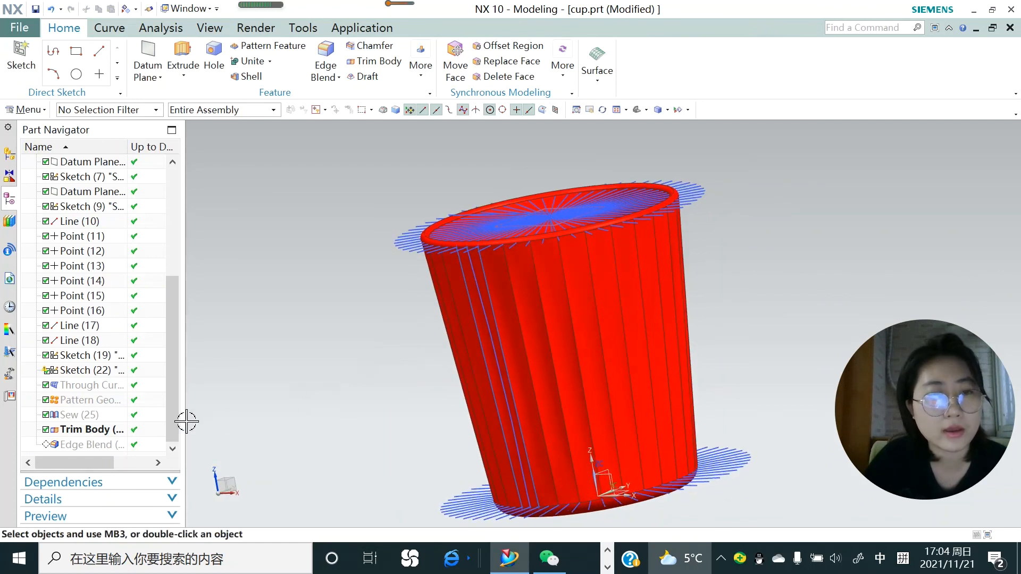
- Make Edge Blend (27) the current feature and review its selected edges and radius settings, accepting it without changes
right_click(99, 447)
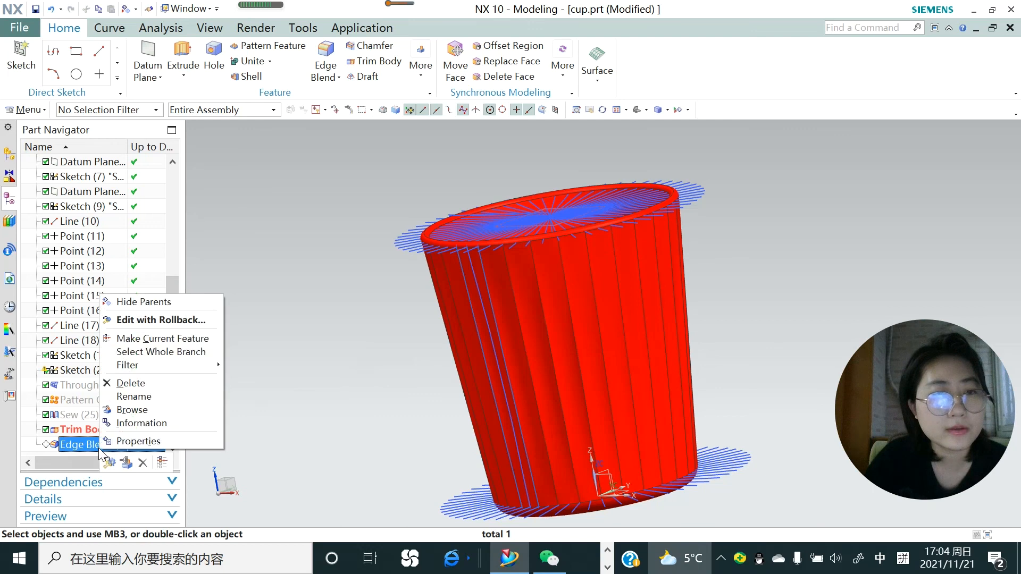
click(156, 339)
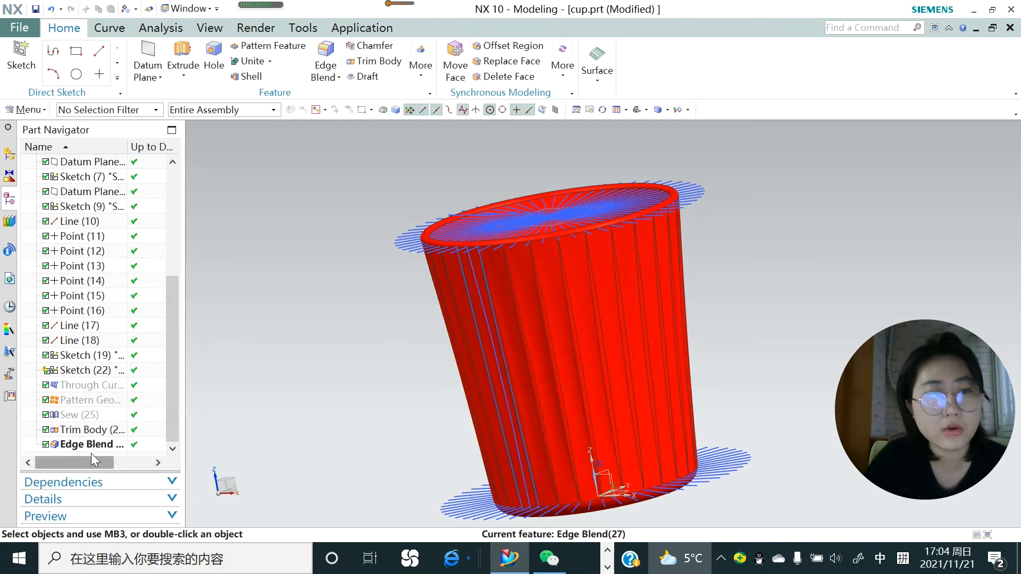
double_click(91, 445)
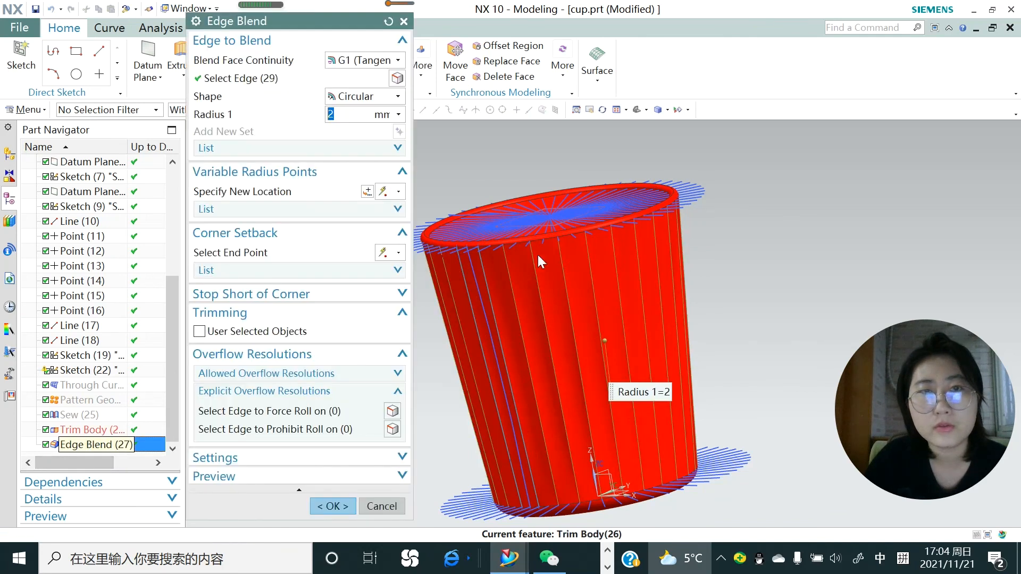
click(336, 507)
middle_drag(495, 429, 516, 296)
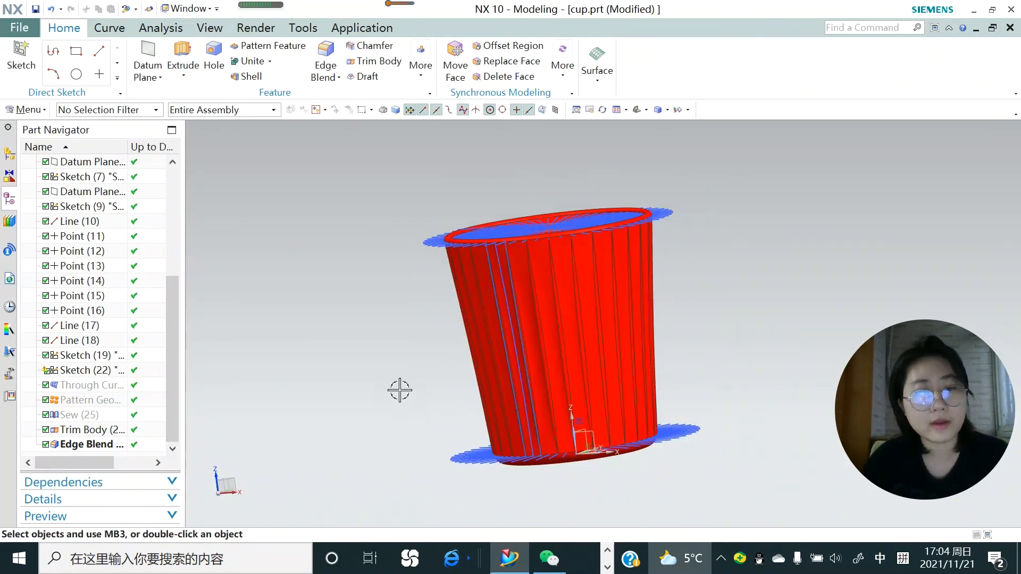
- Hide all curves, sketches and datums with Show and Hide and view the finished cup body
key(ctrl+w)
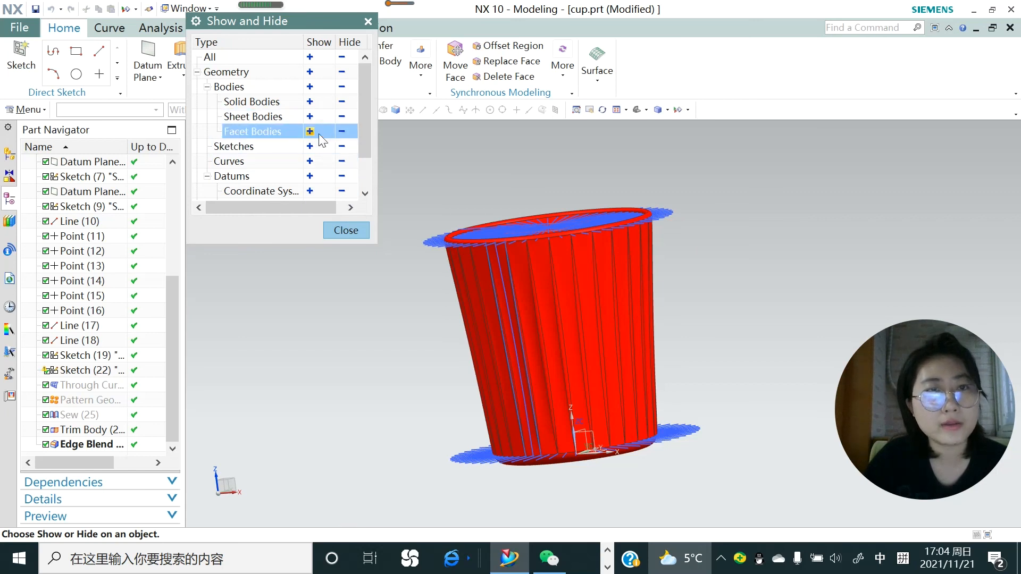
click(311, 148)
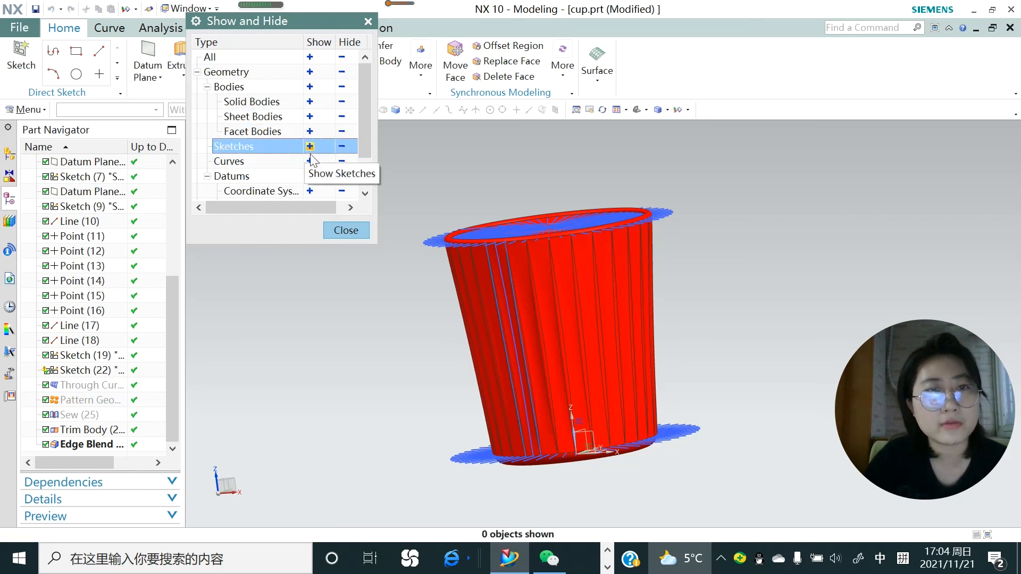
click(311, 162)
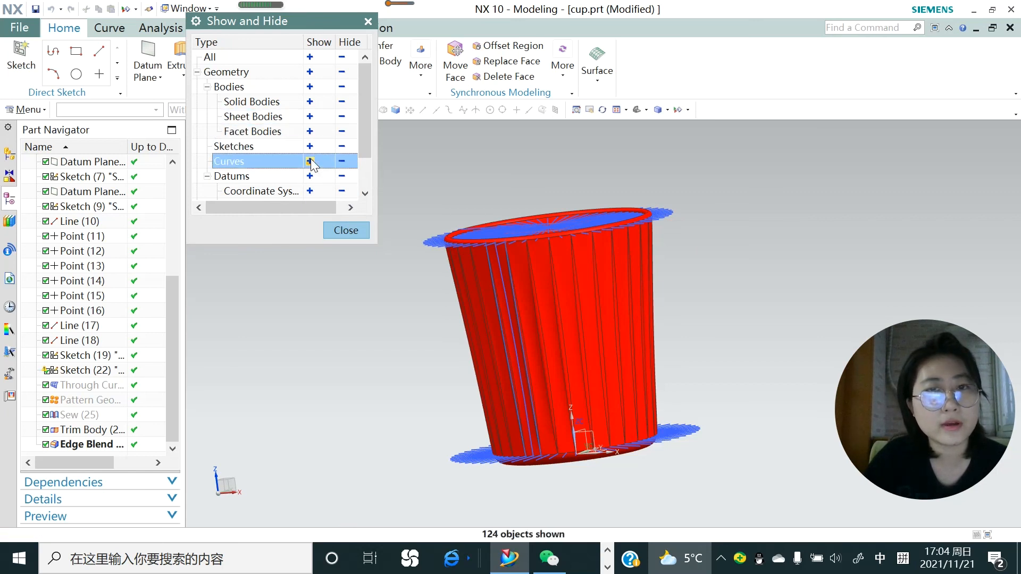
click(342, 161)
click(342, 162)
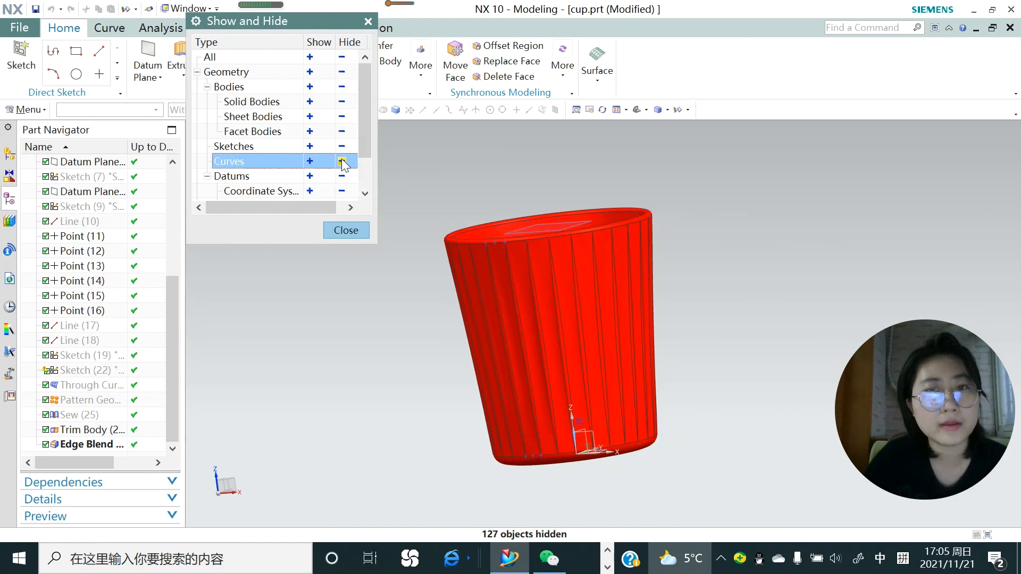
click(341, 176)
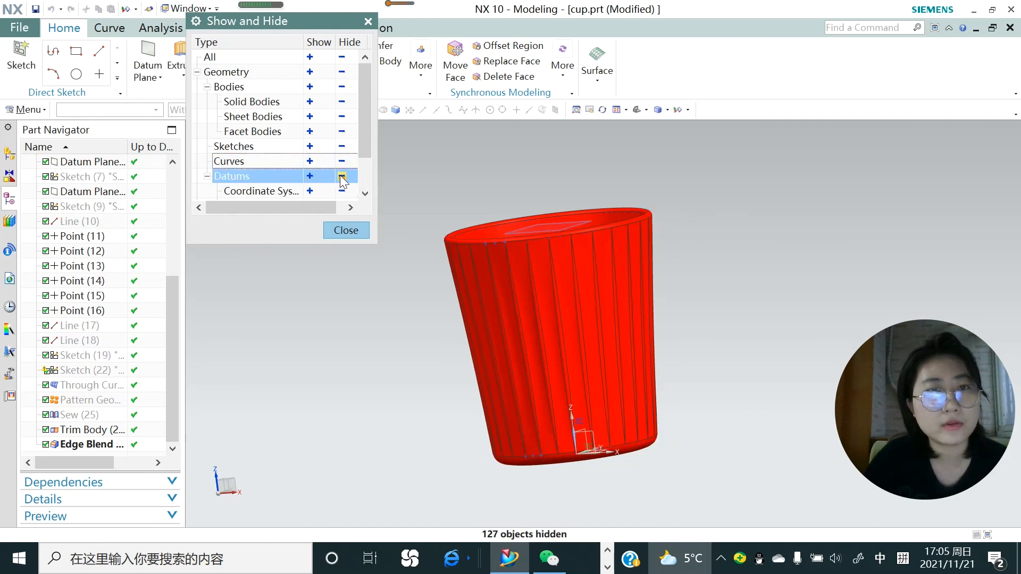
click(341, 176)
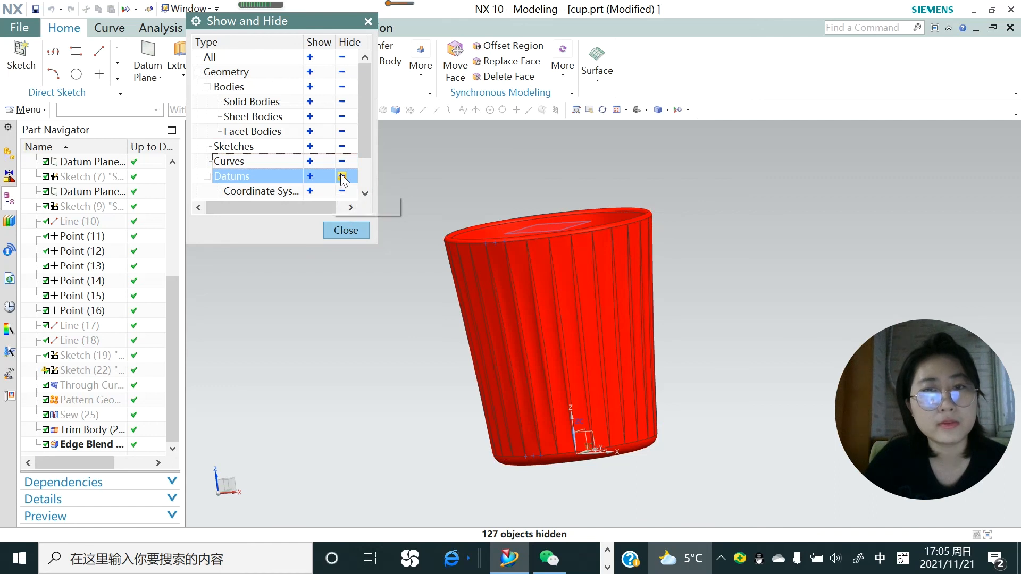
click(346, 230)
middle_drag(418, 311, 454, 317)
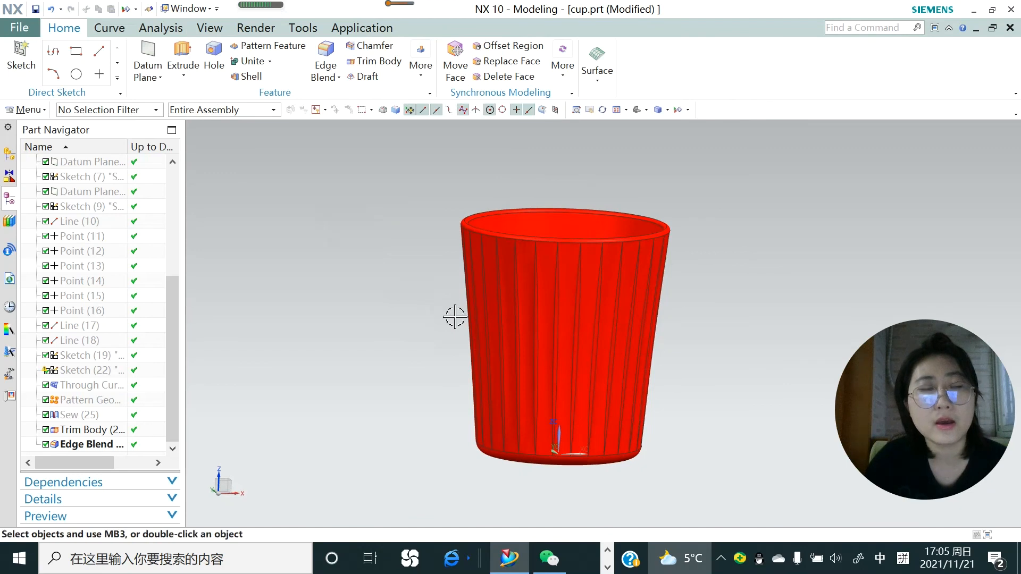